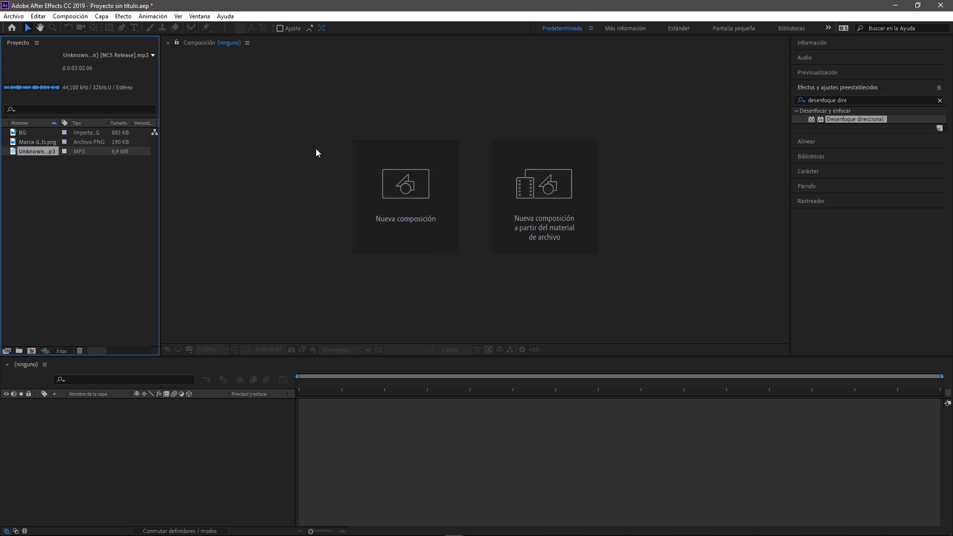
- Create a new 1920×1080 composition at 29 fps named Visualizador
{"action": "left_click", "coordinate": [419, 194]}
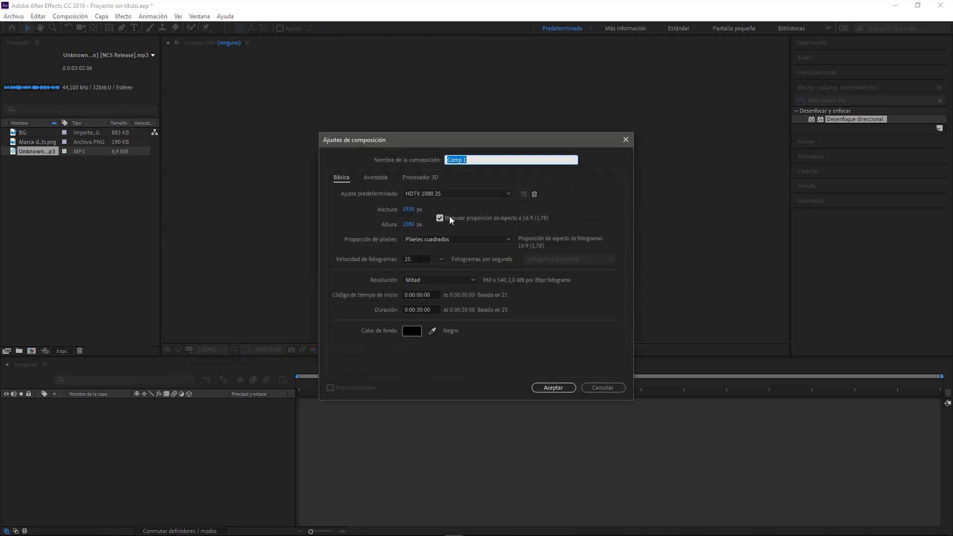
{"action": "left_click", "coordinate": [414, 260]}
{"action": "key", "text": "BackSpace"}
{"action": "type", "text": "9"}
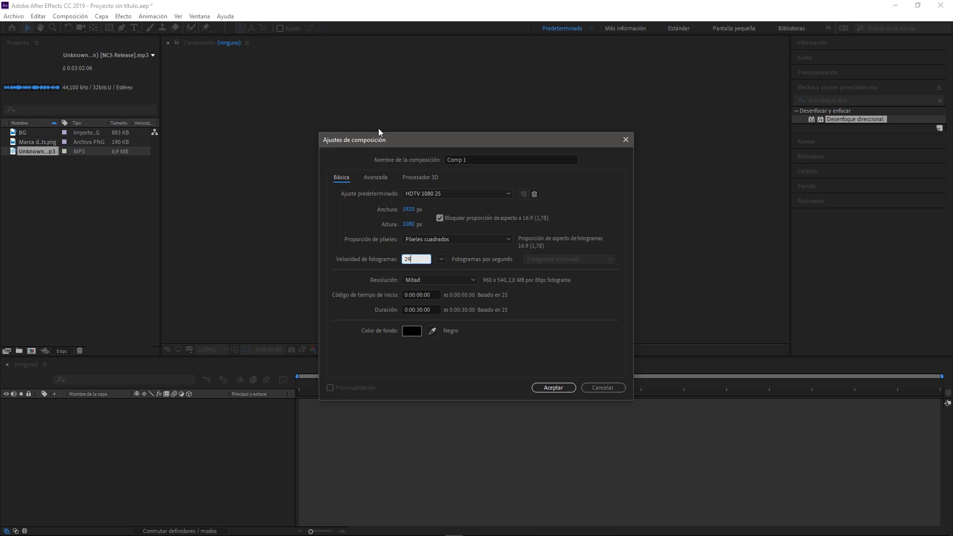
{"action": "left_click", "coordinate": [558, 191]}
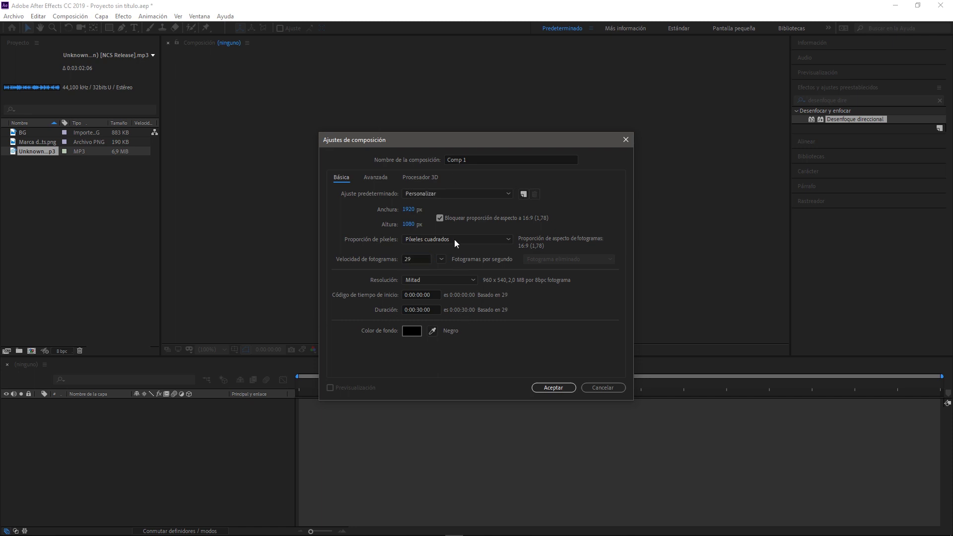
{"action": "left_click", "coordinate": [483, 159]}
{"action": "key", "text": "BackSpace"}
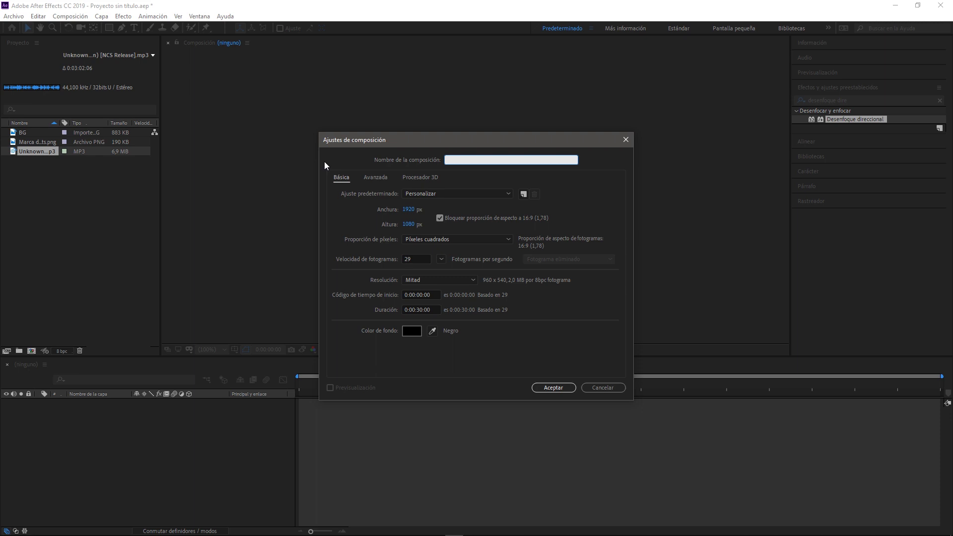
{"action": "type", "text": "Vis"}
{"action": "type", "text": "ualzia"}
{"action": "key", "text": "BackSpace"}
{"action": "key", "text": "BackSpace"}
{"action": "key", "text": "BackSpace"}
{"action": "type", "text": "izador"}
{"action": "key", "text": "Return"}
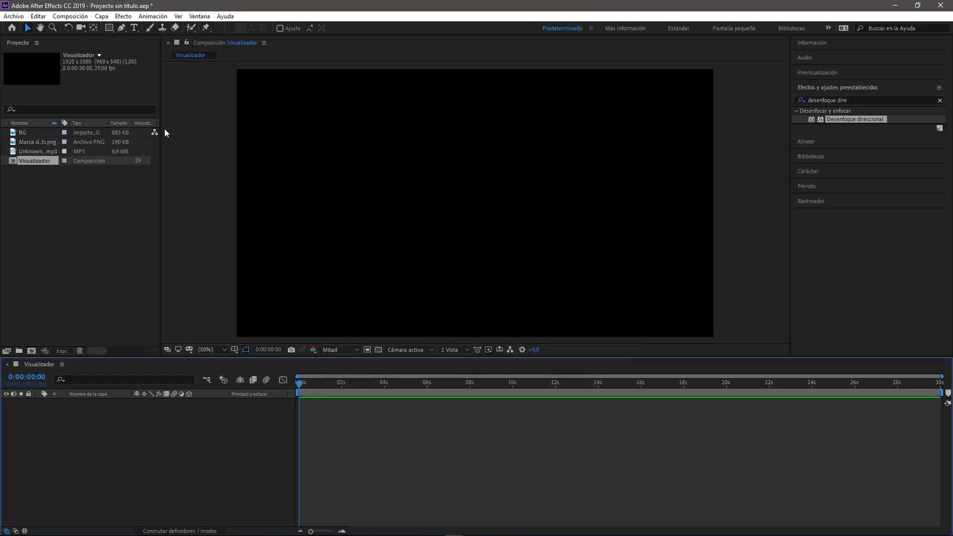
- Add the MP3 track to the Visualizador timeline and duplicate the layer
{"action": "left_click", "coordinate": [43, 166]}
{"action": "left_click_drag", "start_coordinate": [39, 154], "coordinate": [125, 428]}
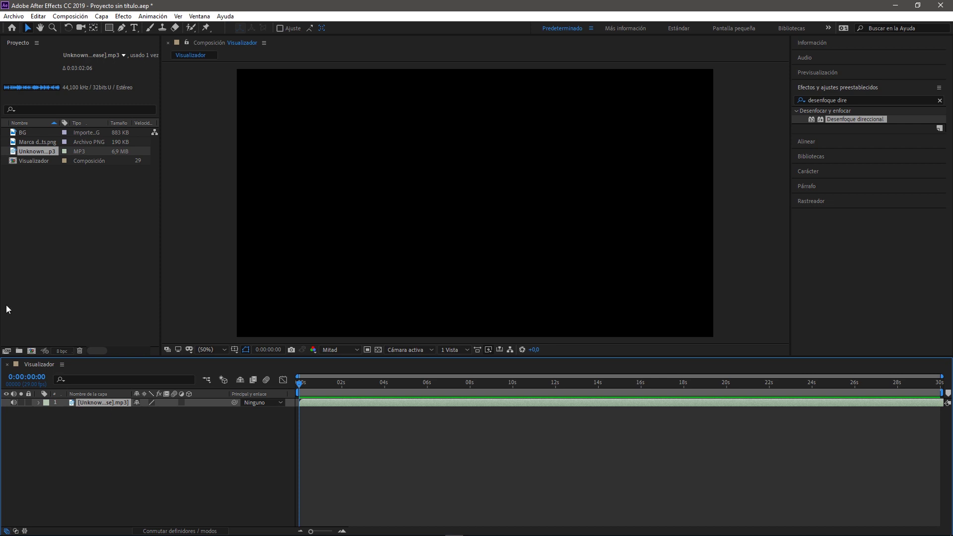
{"action": "left_click", "coordinate": [116, 416]}
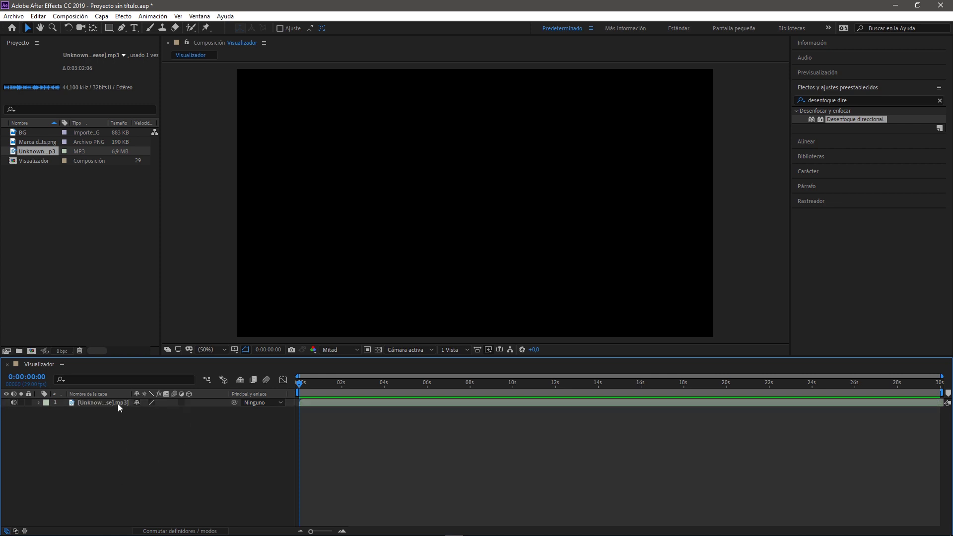
{"action": "left_click", "coordinate": [117, 403]}
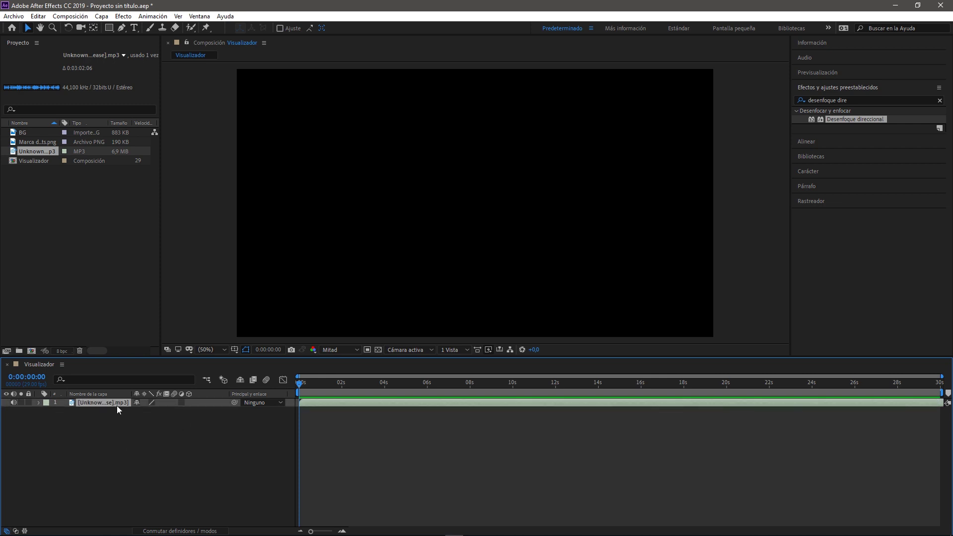
{"action": "key", "text": "ctrl+d"}
{"action": "left_click", "coordinate": [150, 458]}
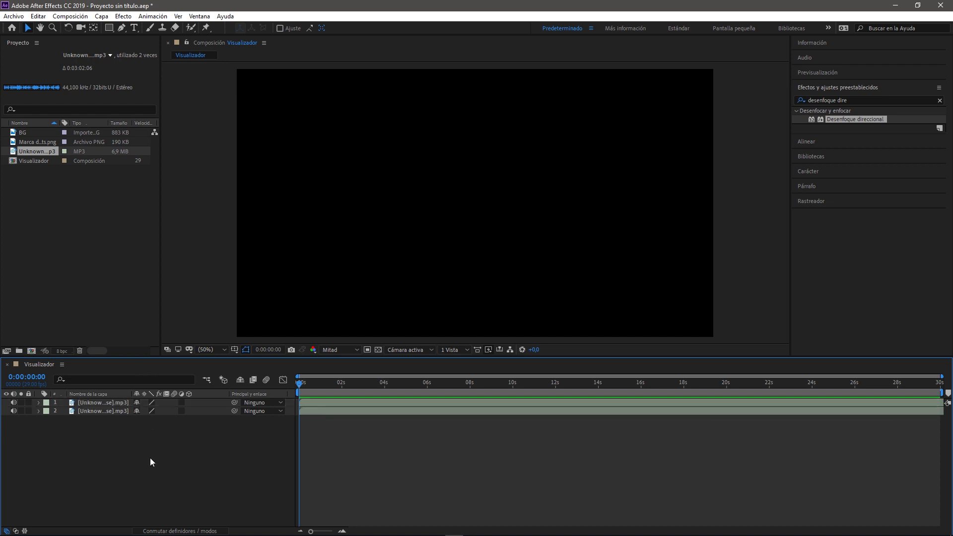
- Apply the Recorrido alto-bajo audio effect to the top MP3 layer
{"action": "left_click", "coordinate": [939, 100]}
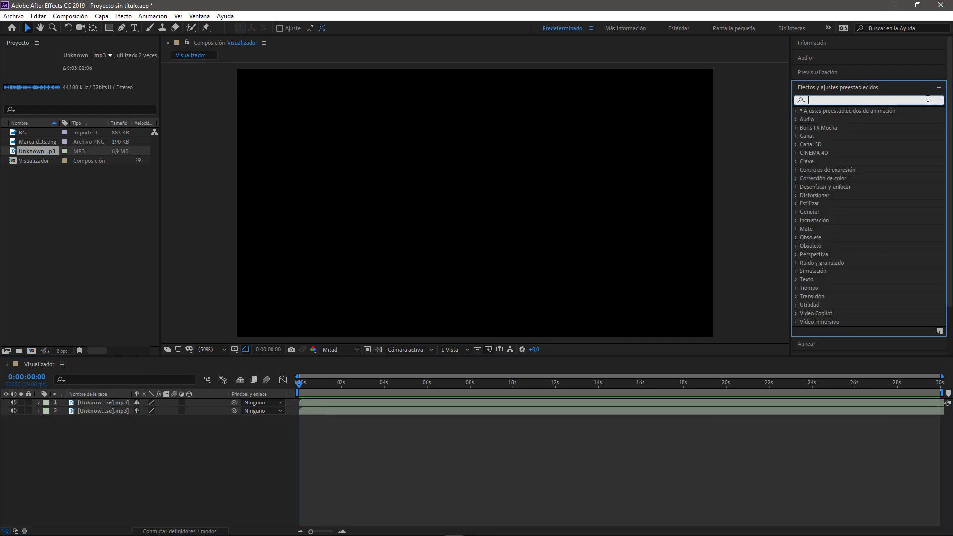
{"action": "left_click", "coordinate": [796, 119]}
{"action": "left_click_drag", "start_coordinate": [825, 179], "coordinate": [111, 404]}
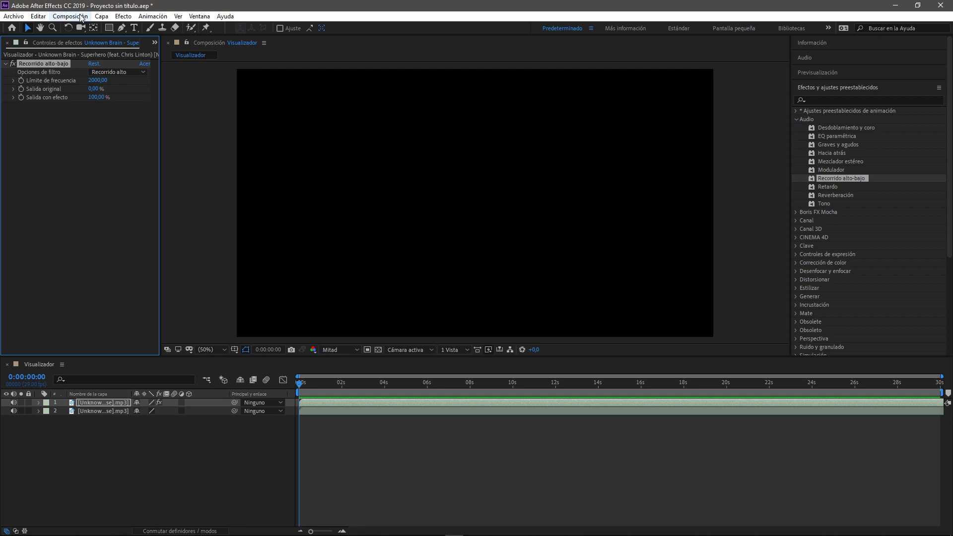
- Set the filter to Recorrido bajo with a frequency limit of 200
{"action": "left_click", "coordinate": [121, 72]}
{"action": "left_click", "coordinate": [122, 93]}
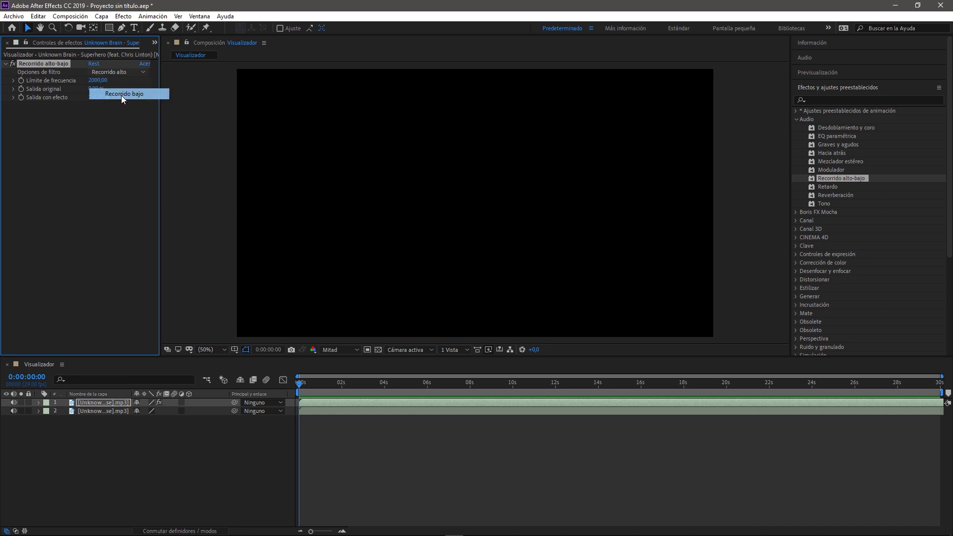
{"action": "left_click", "coordinate": [92, 81]}
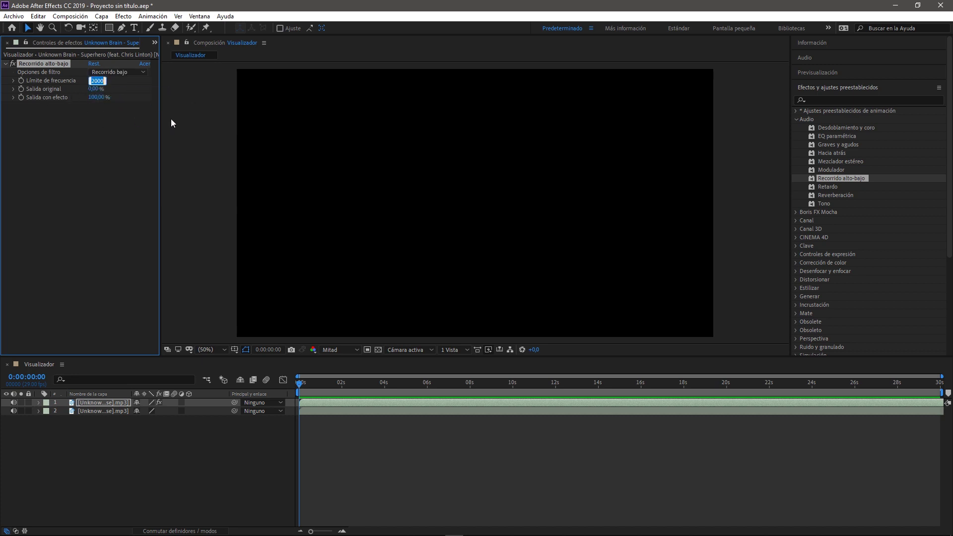
{"action": "type", "text": "200"}
{"action": "key", "text": "Return"}
- Mute the second MP3 layer and preview the audio, comparing with the filter on and off
{"action": "left_click", "coordinate": [15, 415]}
{"action": "left_click", "coordinate": [14, 410]}
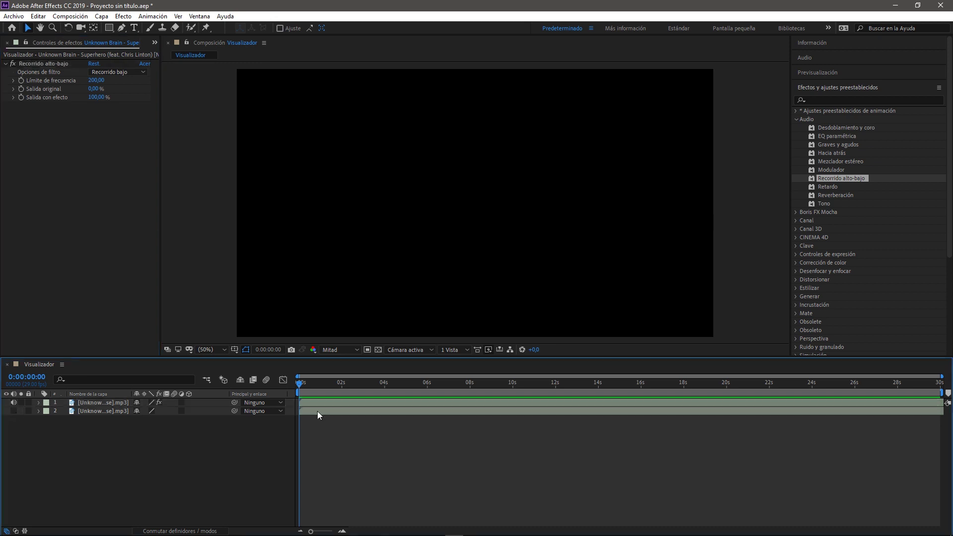
{"action": "key", "text": "space"}
{"action": "left_click", "coordinate": [13, 64]}
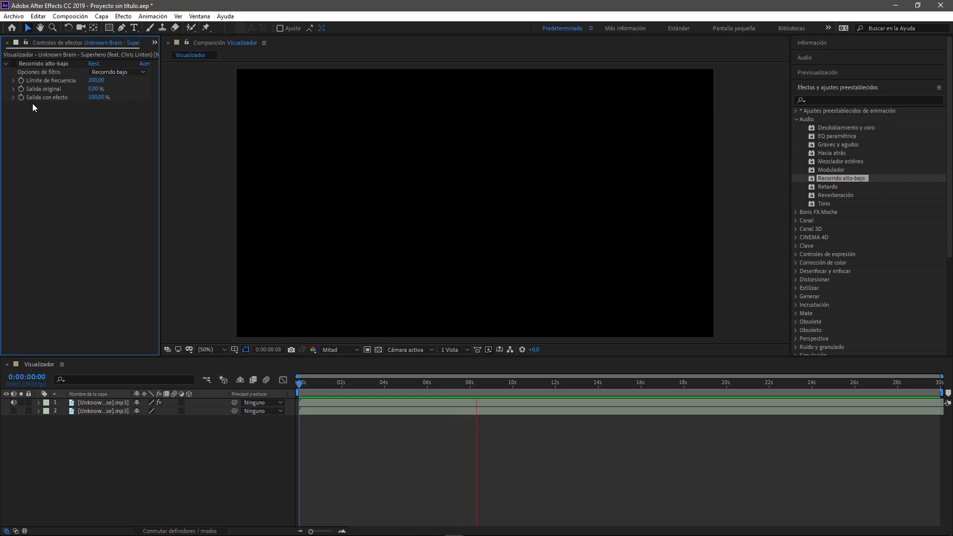
{"action": "left_click", "coordinate": [15, 67]}
{"action": "key", "text": "space"}
{"action": "left_click", "coordinate": [105, 404]}
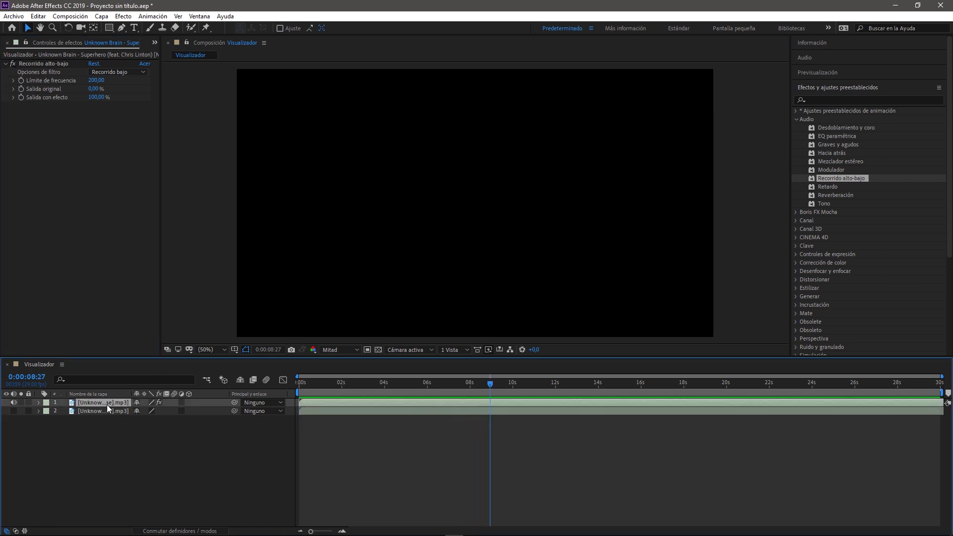
- Convert the filtered audio to amplitude keyframes, delete the filtered layer, and unmute the remaining MP3
{"action": "right_click", "coordinate": [108, 404]}
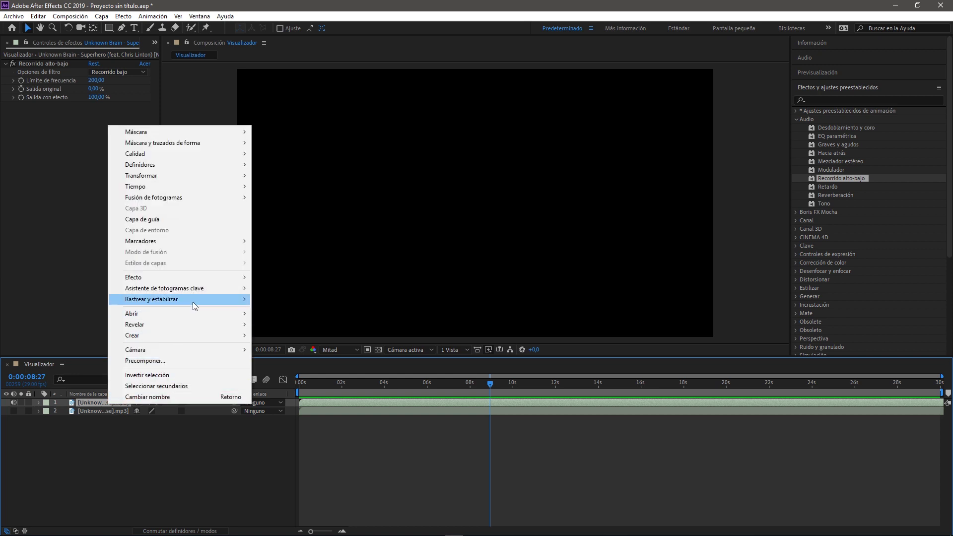
{"action": "mouse_move", "coordinate": [198, 291]}
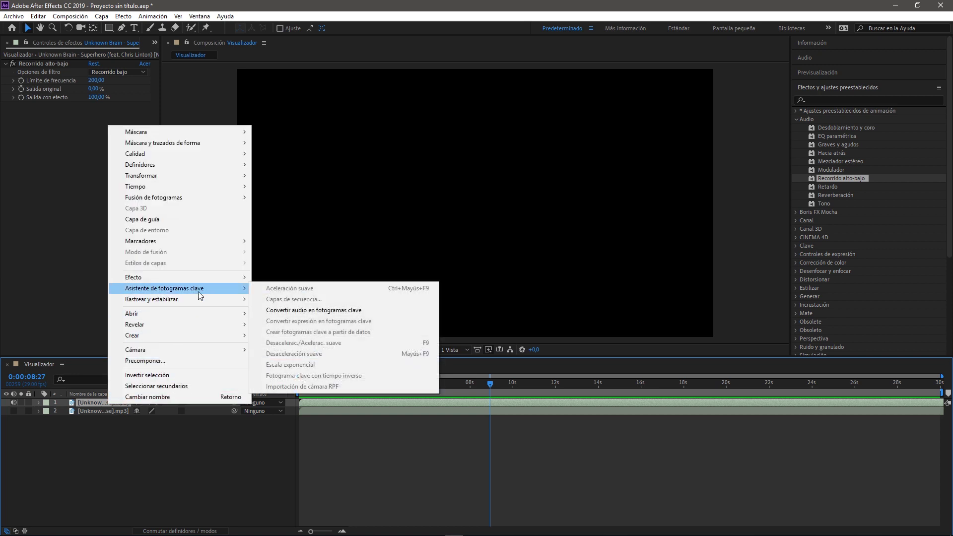
{"action": "left_click", "coordinate": [305, 311]}
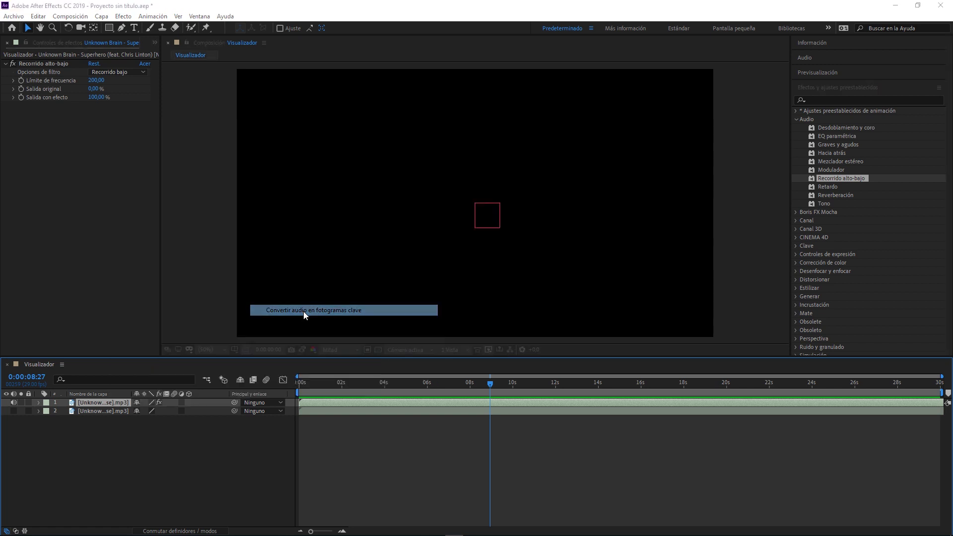
{"action": "left_click", "coordinate": [110, 412]}
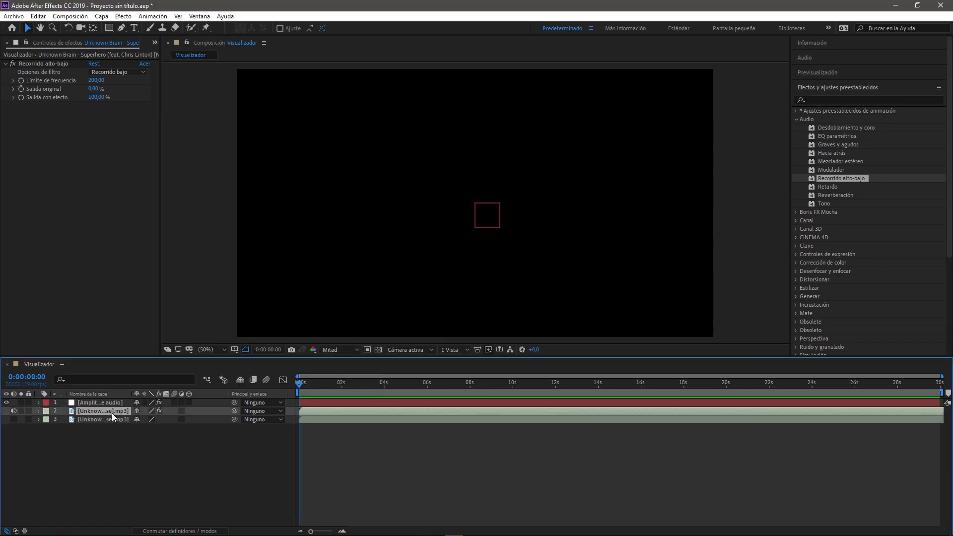
{"action": "key", "text": "Delete"}
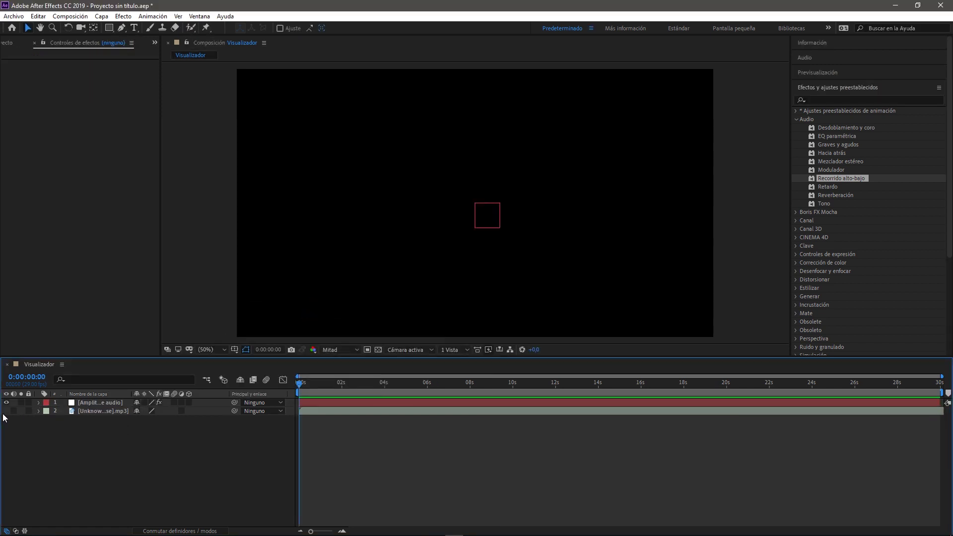
{"action": "left_click", "coordinate": [12, 411]}
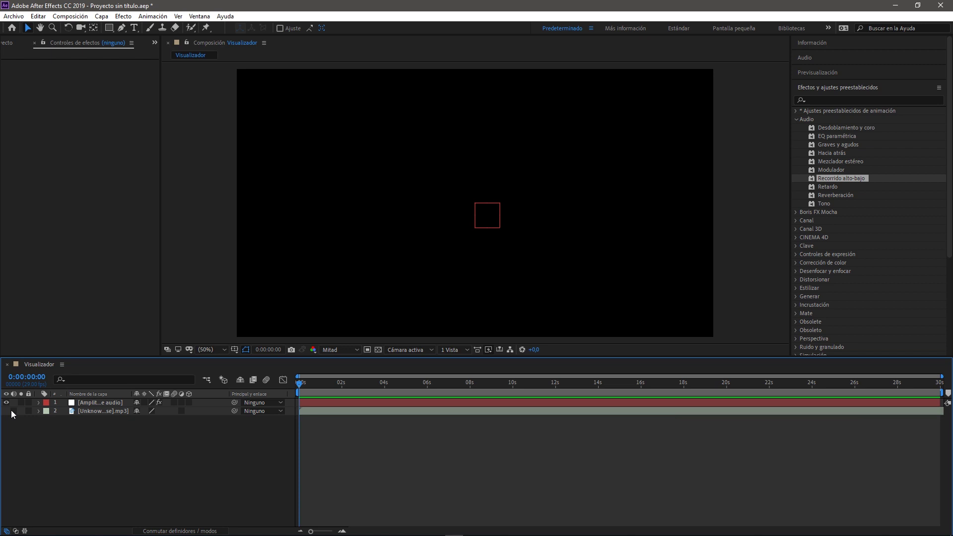
- Delete the Canal izquierdo and Canal derecho effects from the Amplitud de audio layer
{"action": "left_click", "coordinate": [39, 402]}
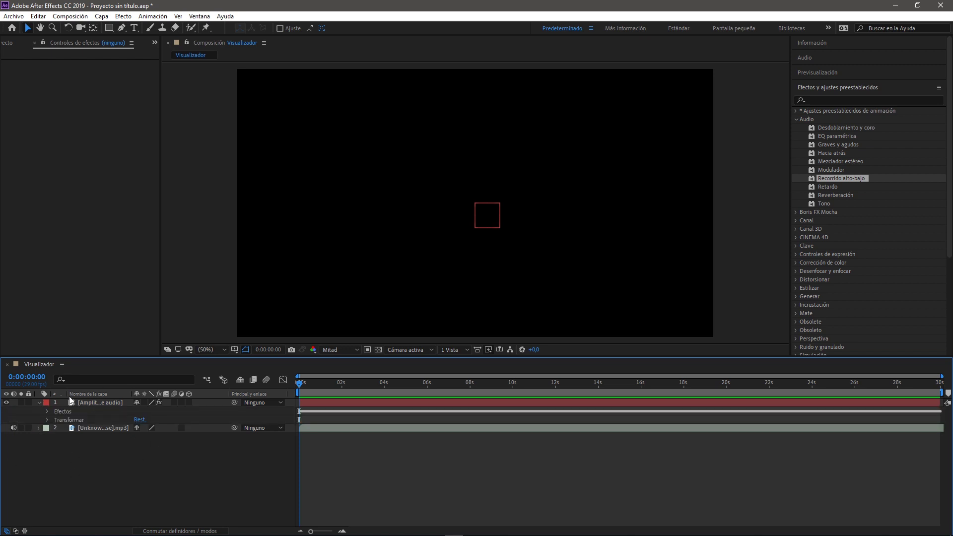
{"action": "left_click", "coordinate": [47, 411]}
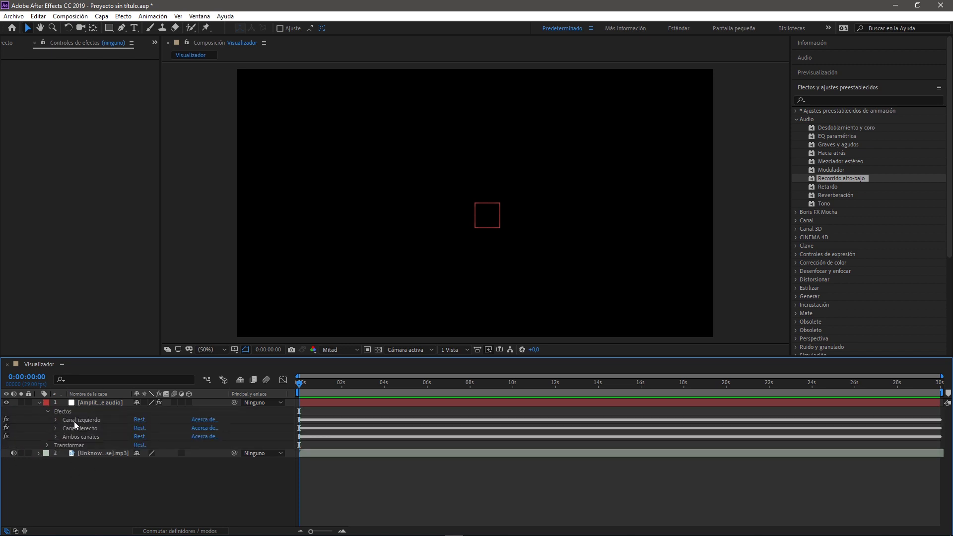
{"action": "left_click", "coordinate": [73, 421]}
{"action": "key", "text": "Delete"}
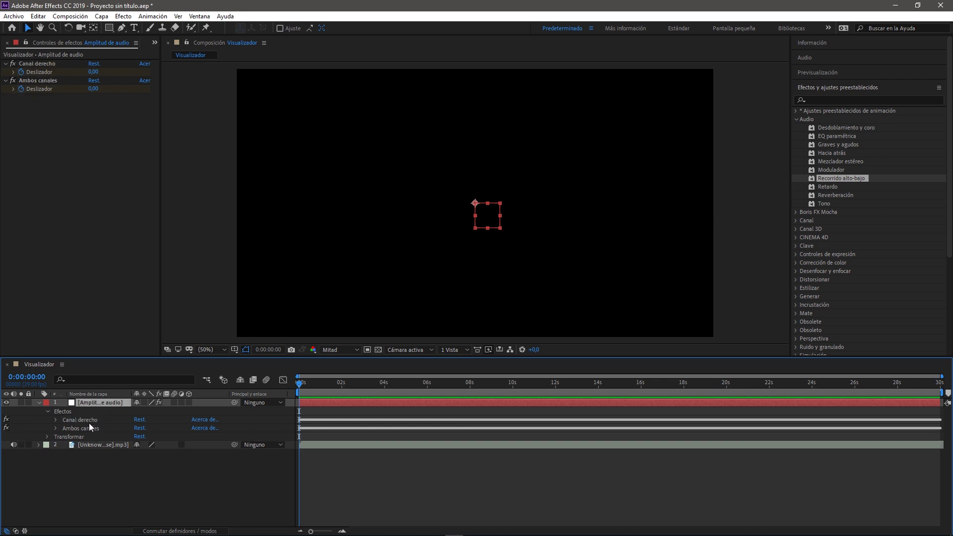
{"action": "left_click", "coordinate": [88, 421]}
{"action": "key", "text": "Delete"}
{"action": "left_click", "coordinate": [136, 481]}
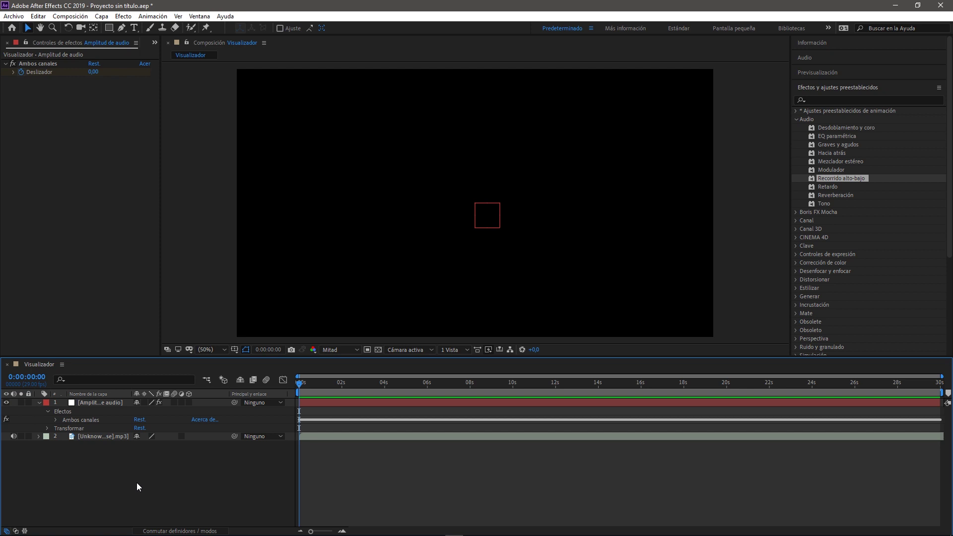
{"action": "left_click", "coordinate": [114, 407]}
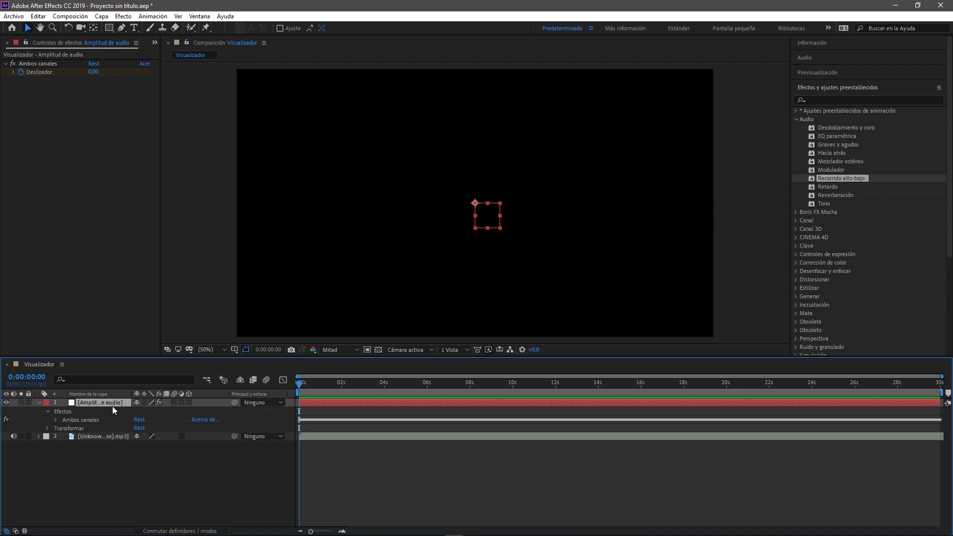
- Add the BG photo to Visualizador and fit it to the composition size
{"action": "left_click", "coordinate": [40, 208]}
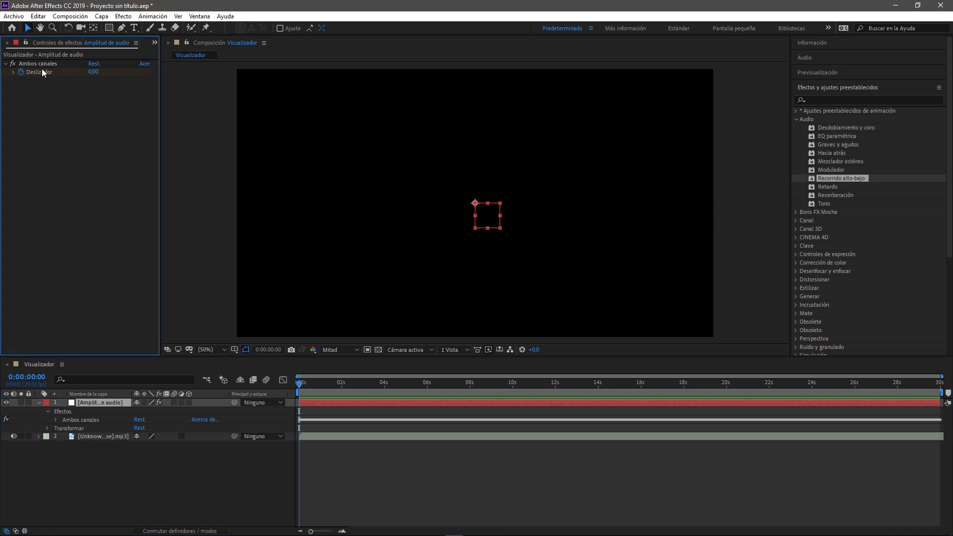
{"action": "left_click_drag", "start_coordinate": [159, 93], "coordinate": [180, 93]}
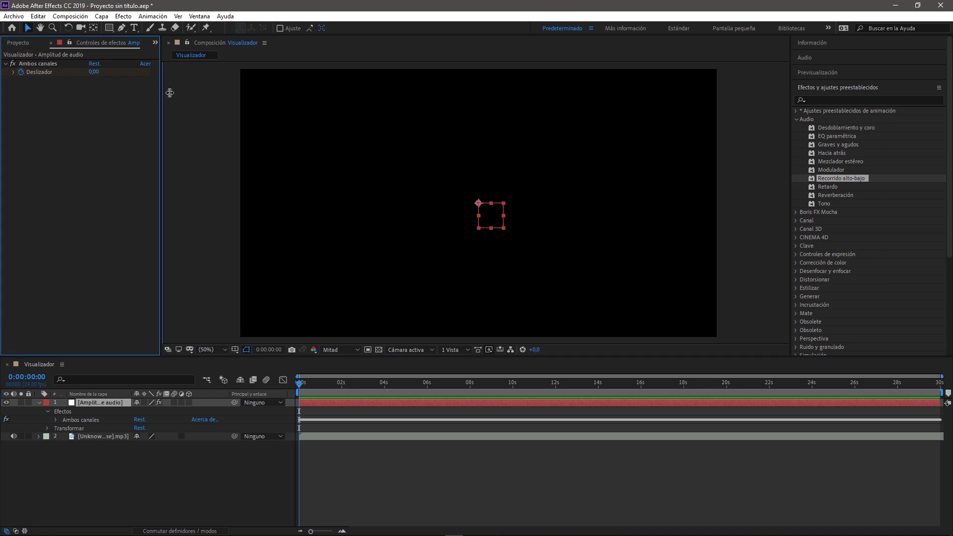
{"action": "left_click", "coordinate": [18, 43]}
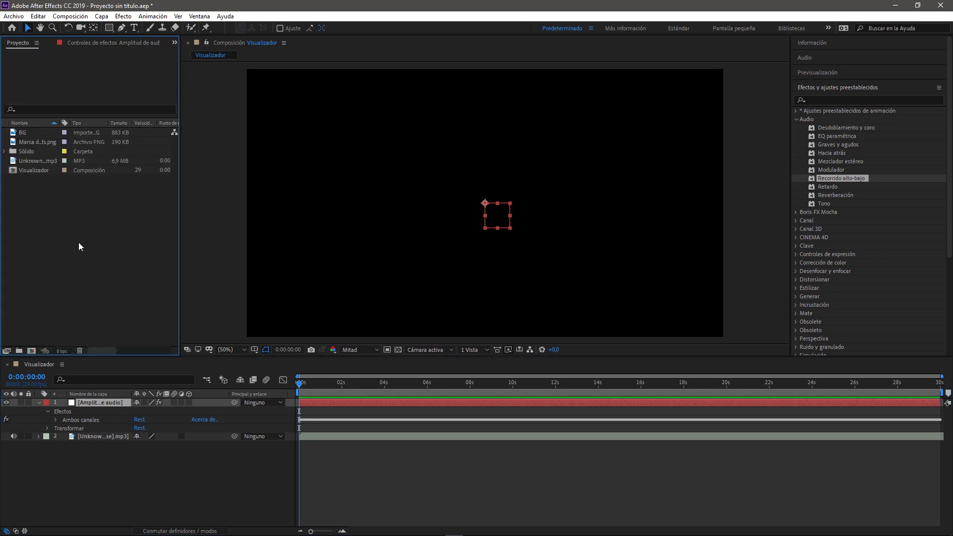
{"action": "left_click_drag", "start_coordinate": [43, 134], "coordinate": [163, 464]}
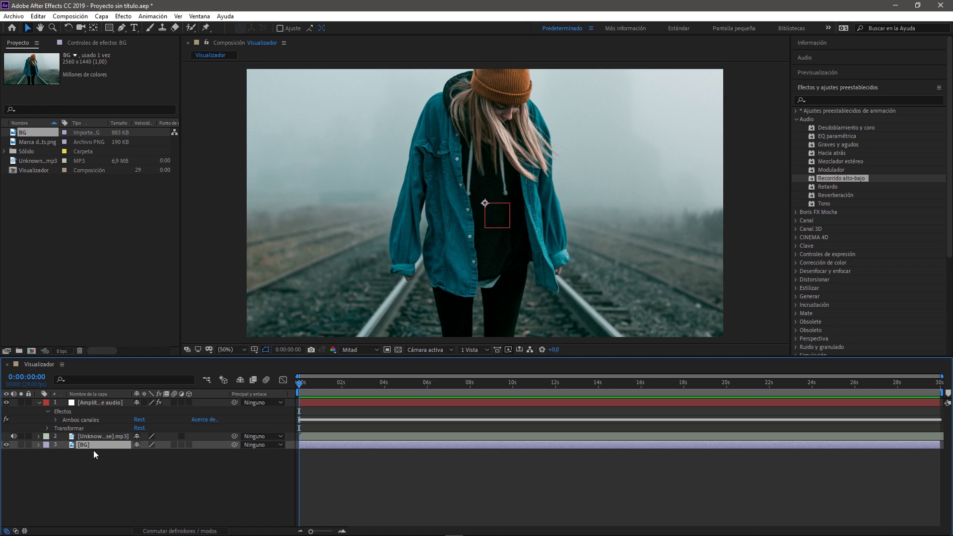
{"action": "key", "text": "s"}
{"action": "right_click", "coordinate": [401, 245]}
{"action": "mouse_move", "coordinate": [457, 299]}
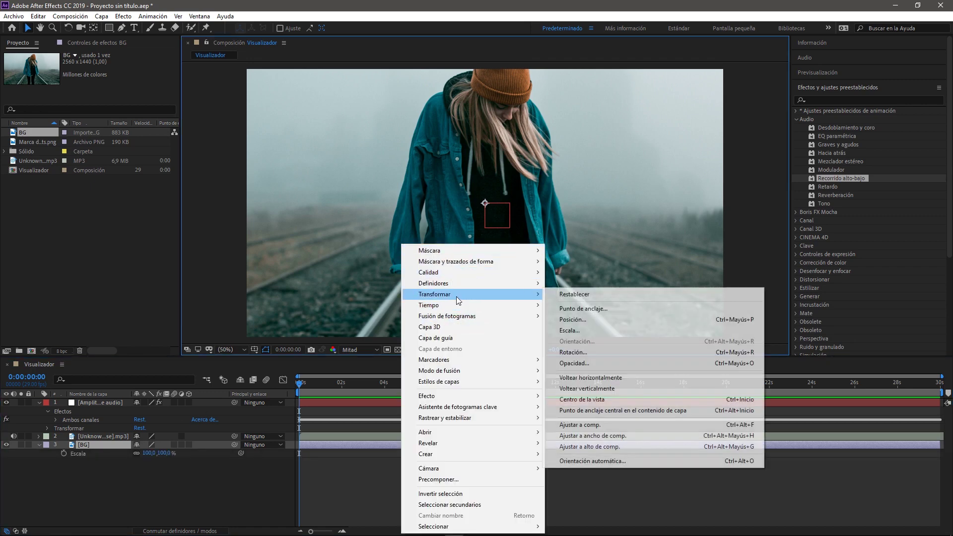
{"action": "left_click", "coordinate": [635, 424]}
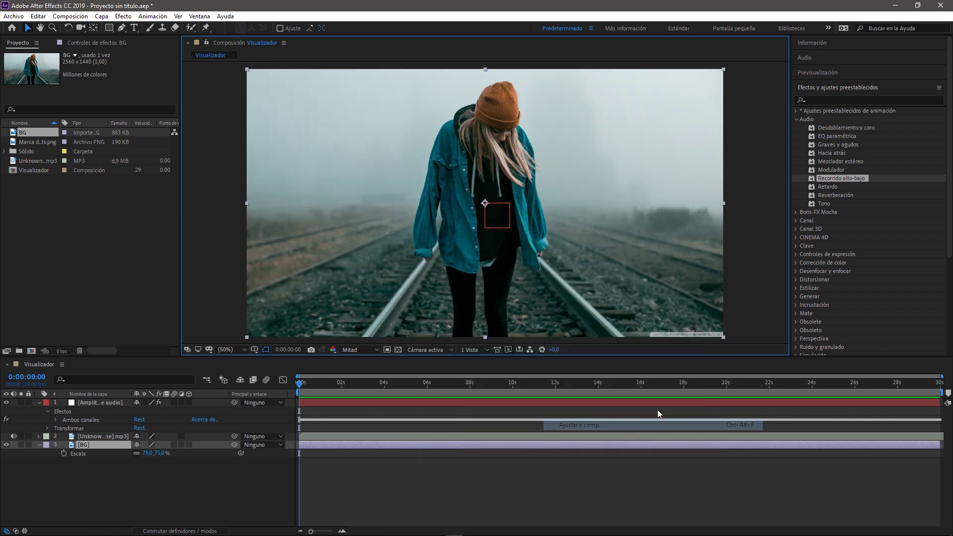
- Precompose the BG layer as BG, moving all attributes into the new composition
{"action": "left_click", "coordinate": [234, 463]}
{"action": "left_click", "coordinate": [87, 445]}
{"action": "right_click", "coordinate": [87, 445]}
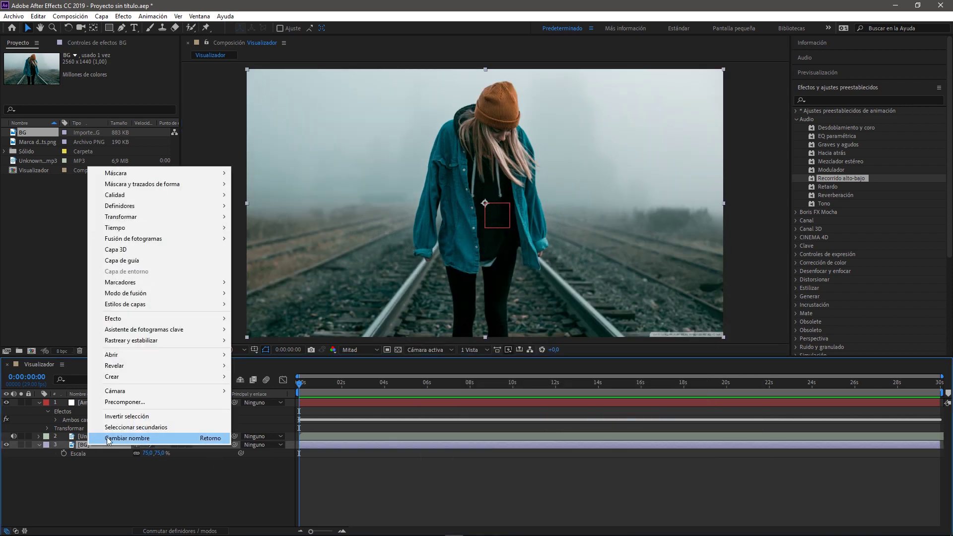
{"action": "left_click", "coordinate": [144, 403]}
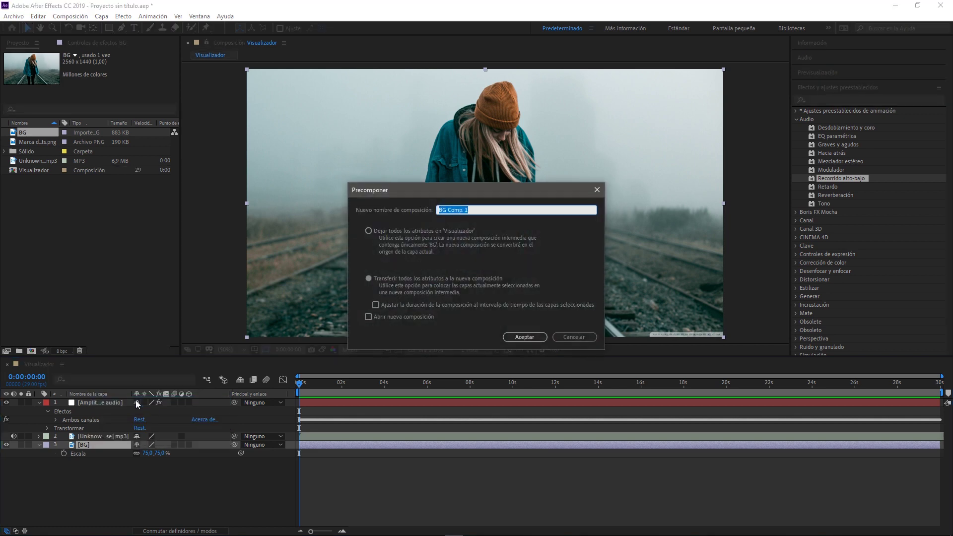
{"action": "type", "text": "BG"}
{"action": "left_click", "coordinate": [368, 278]}
{"action": "left_click", "coordinate": [529, 340]}
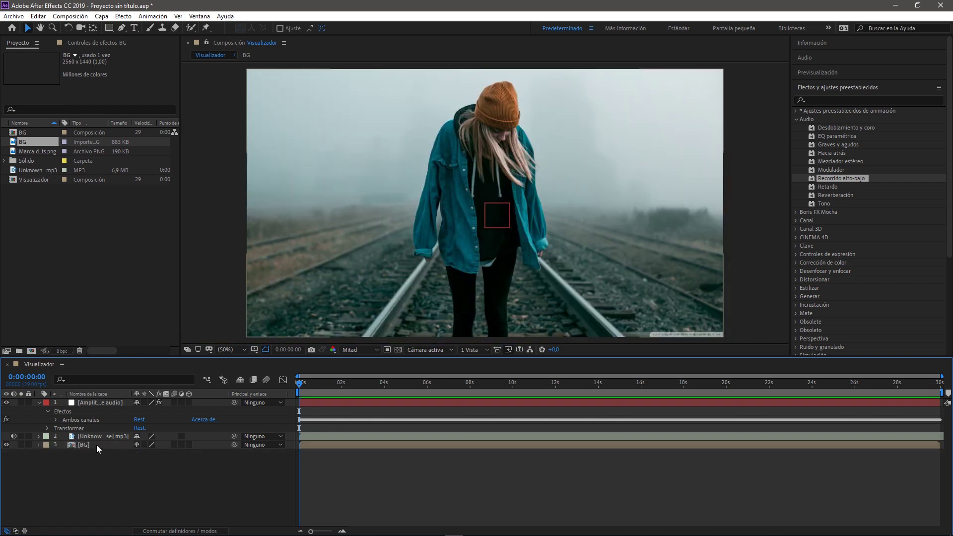
- Inside the BG precomp, apply Color de Lumetri to the BG layer
{"action": "double_click", "coordinate": [96, 445]}
{"action": "left_click", "coordinate": [933, 100]}
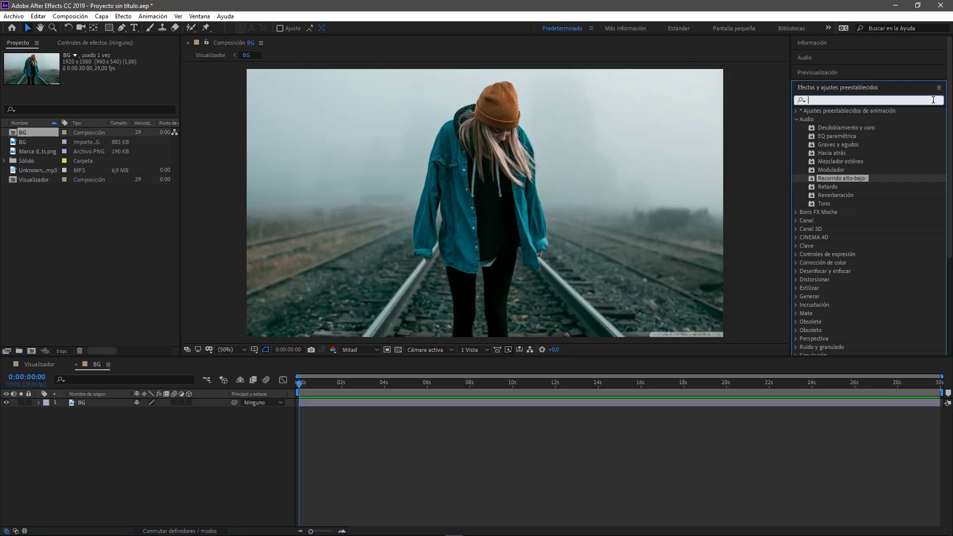
{"action": "type", "text": "c"}
{"action": "key", "text": "BackSpace"}
{"action": "type", "text": "lume"}
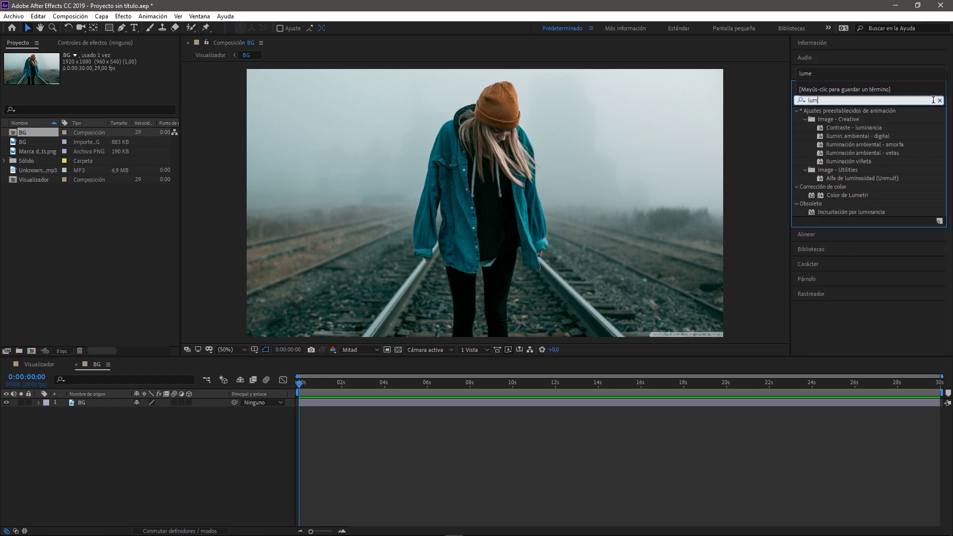
{"action": "left_click_drag", "start_coordinate": [848, 119], "coordinate": [110, 403]}
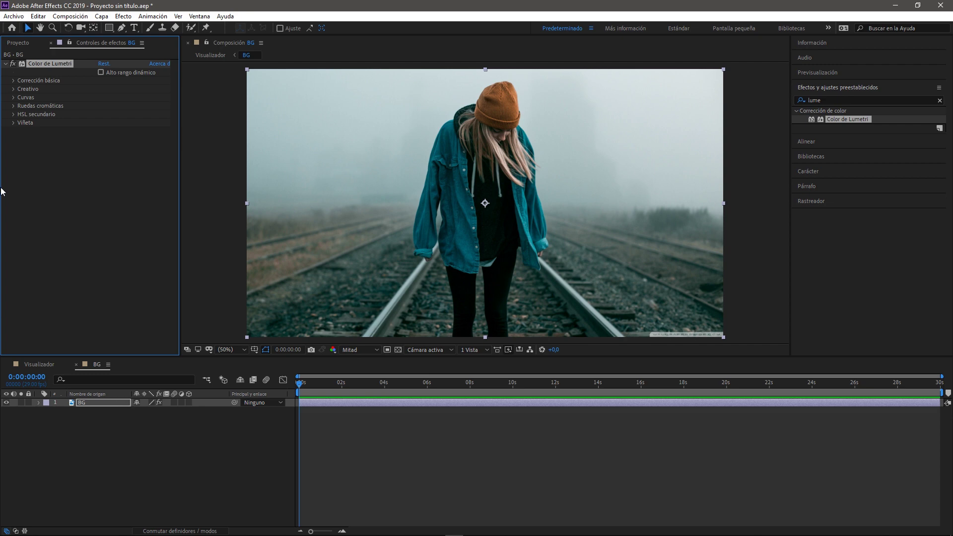
- Set the Creativo Look to Fuji REALA 500D Kodak 2393
{"action": "left_click", "coordinate": [13, 89]}
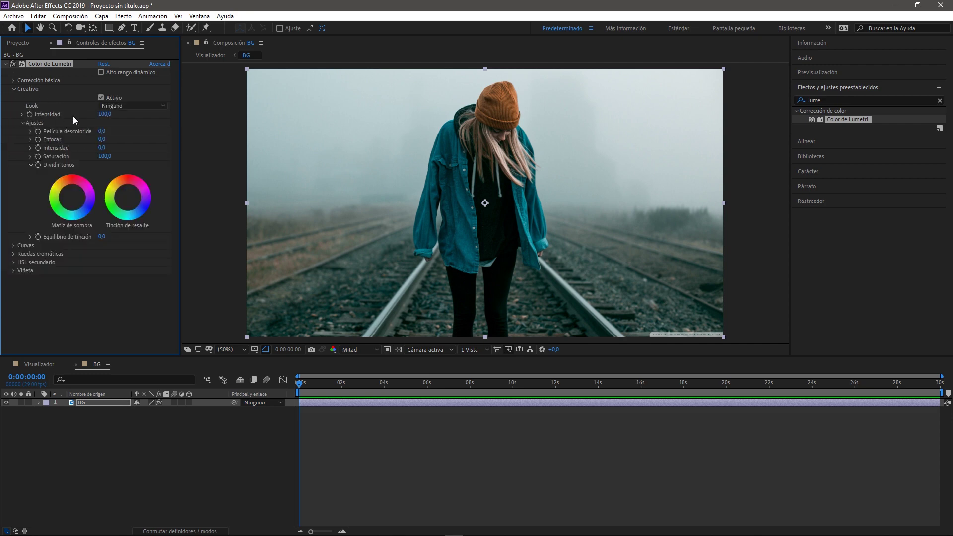
{"action": "left_click", "coordinate": [110, 107]}
{"action": "left_click", "coordinate": [145, 216]}
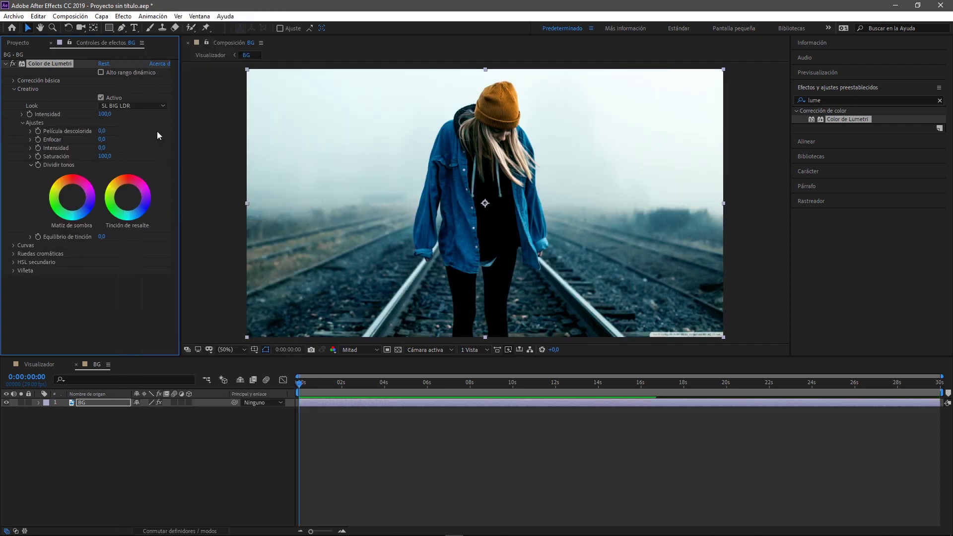
{"action": "left_click", "coordinate": [157, 108]}
{"action": "left_click", "coordinate": [170, 117]}
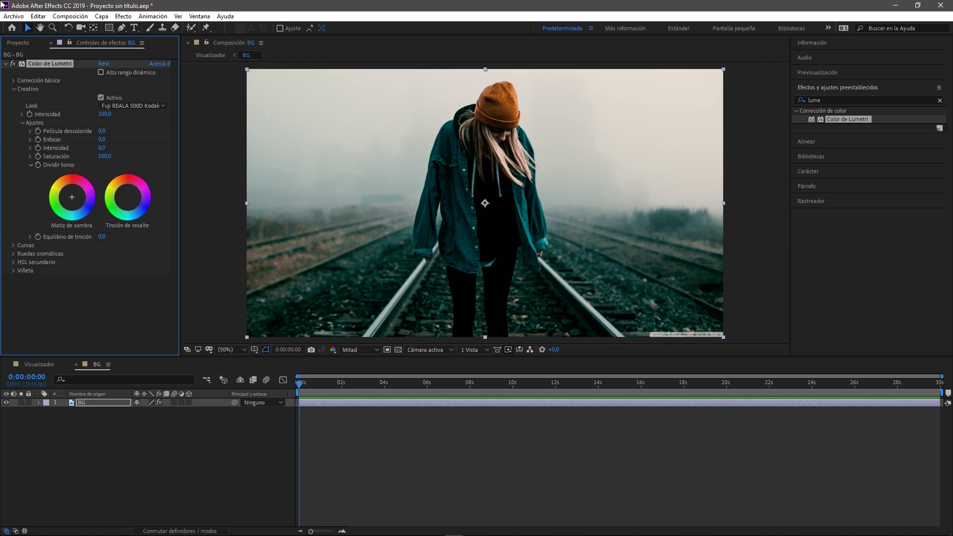
- Toggle the Lumetri grade off and on to compare, then return to Visualizador
{"action": "left_click", "coordinate": [13, 64]}
{"action": "left_click", "coordinate": [13, 64]}
{"action": "left_click", "coordinate": [13, 64]}
{"action": "left_click", "coordinate": [13, 64]}
{"action": "left_click", "coordinate": [14, 64]}
{"action": "left_click", "coordinate": [14, 64]}
{"action": "left_click", "coordinate": [13, 64]}
{"action": "left_click", "coordinate": [14, 64]}
{"action": "left_click", "coordinate": [13, 64]}
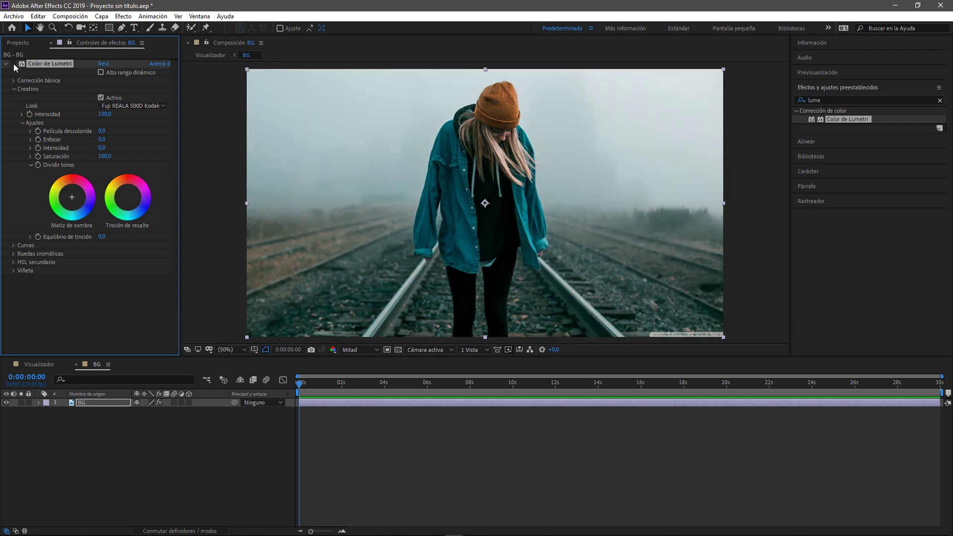
{"action": "left_click", "coordinate": [14, 64]}
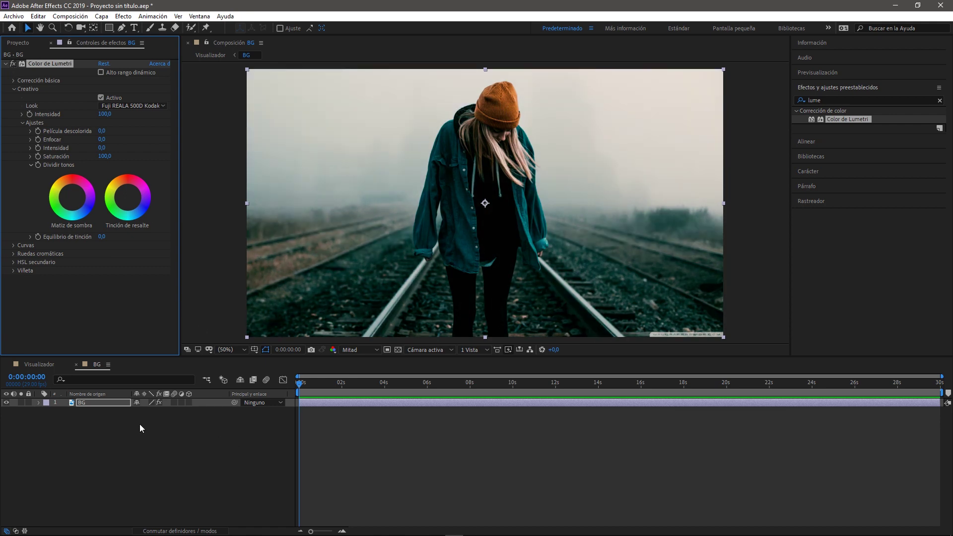
{"action": "left_click", "coordinate": [47, 365]}
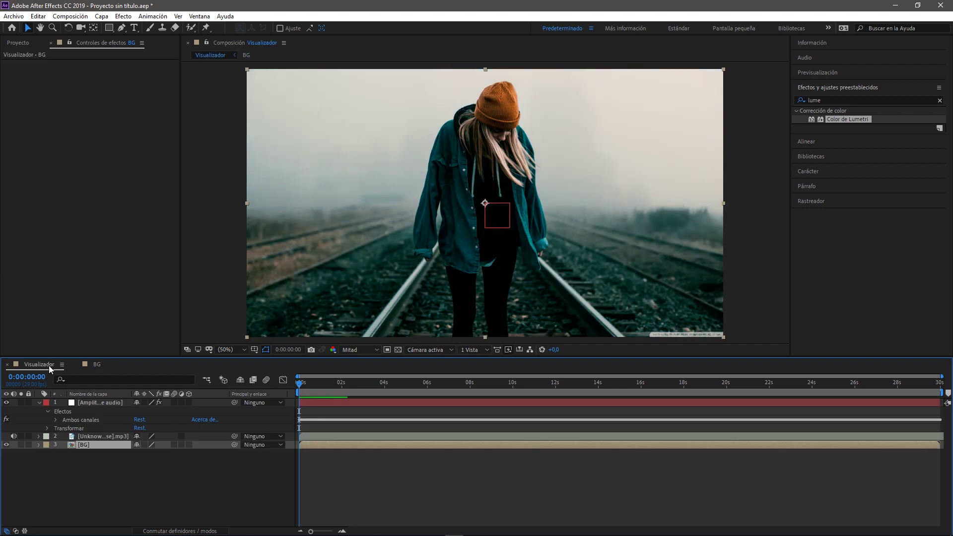
- Add an expression to the BG layer's Escala property
{"action": "left_click", "coordinate": [112, 470]}
{"action": "key", "text": "s"}
{"action": "left_click", "coordinate": [90, 429]}
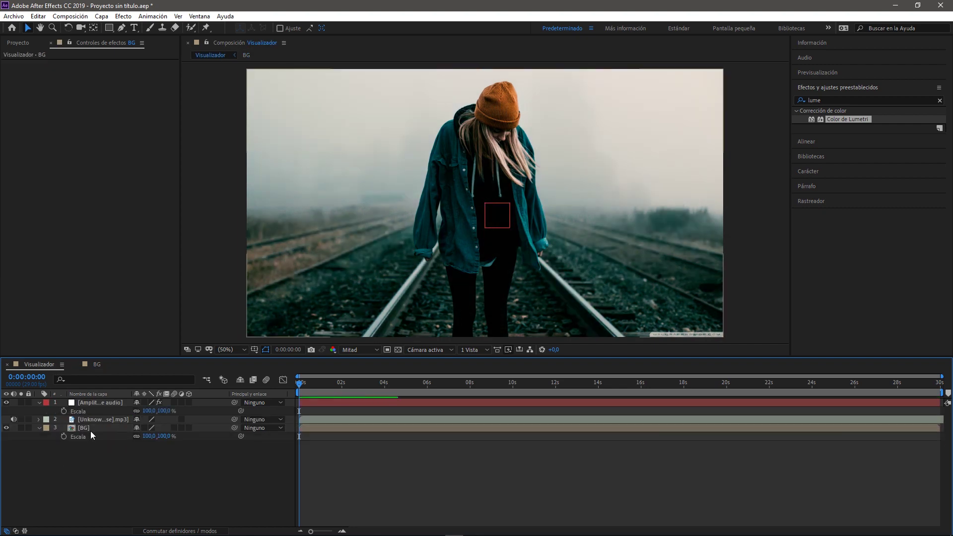
{"action": "left_click", "coordinate": [63, 436], "text": "alt"}
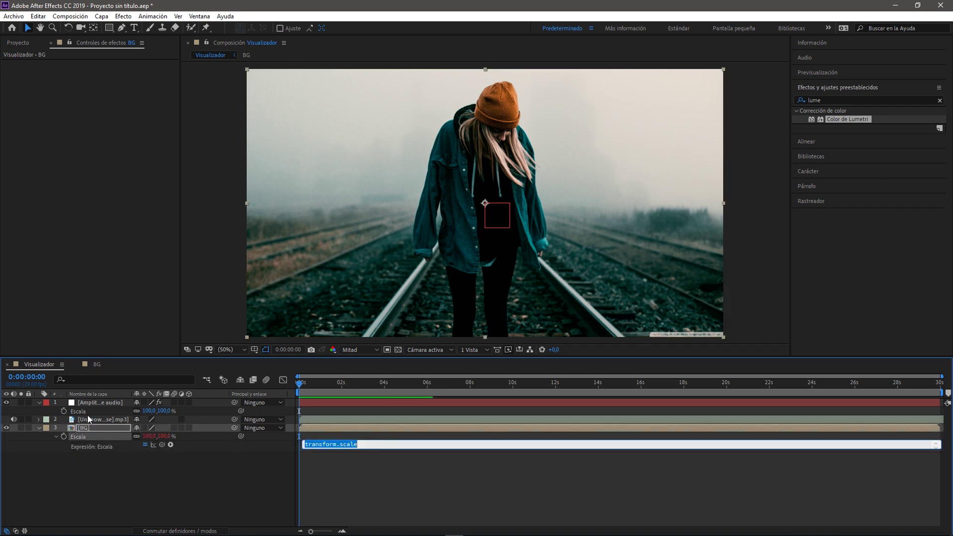
{"action": "left_click", "coordinate": [42, 403]}
- Pick-whip the scale expression to the Ambos canales Deslizador of Amplitud de audio
{"action": "left_click", "coordinate": [40, 403]}
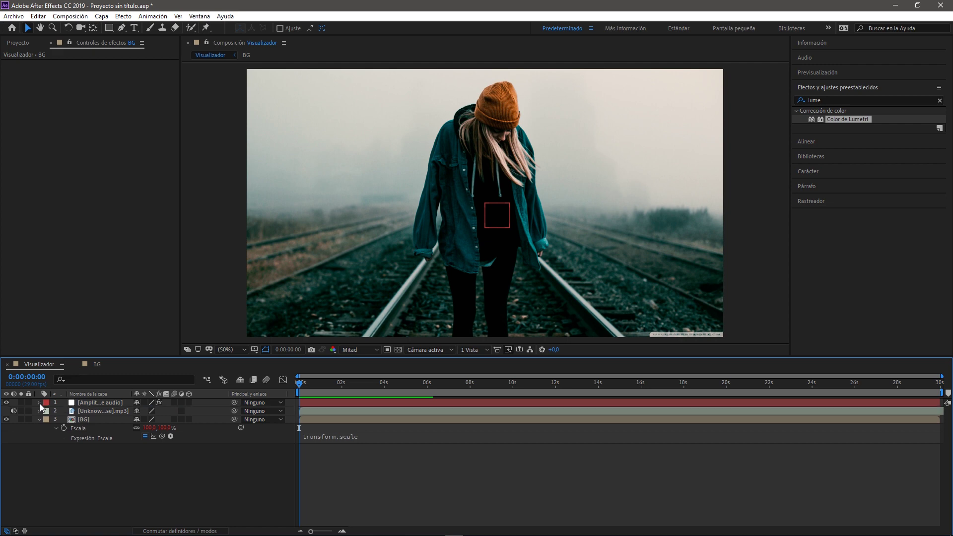
{"action": "left_click", "coordinate": [39, 403]}
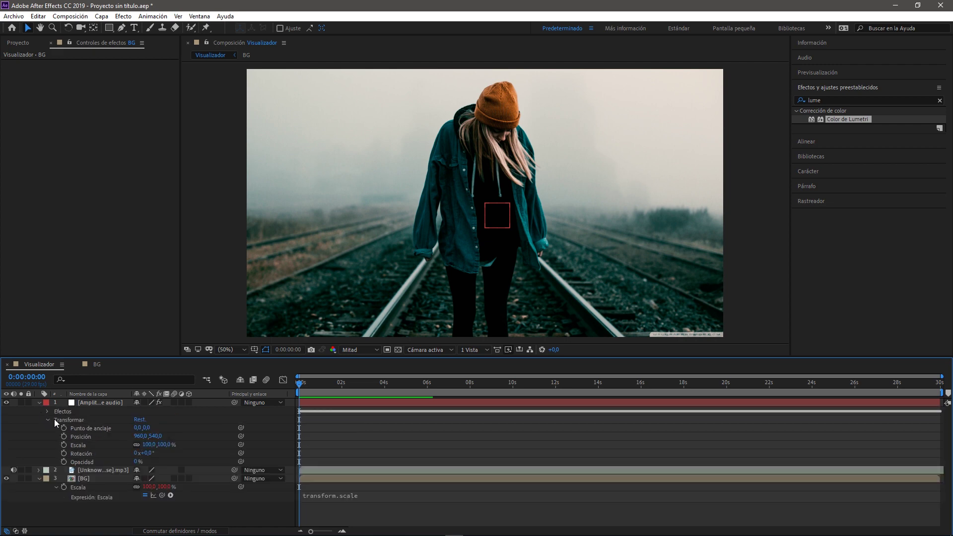
{"action": "left_click", "coordinate": [47, 421]}
{"action": "left_click", "coordinate": [47, 412]}
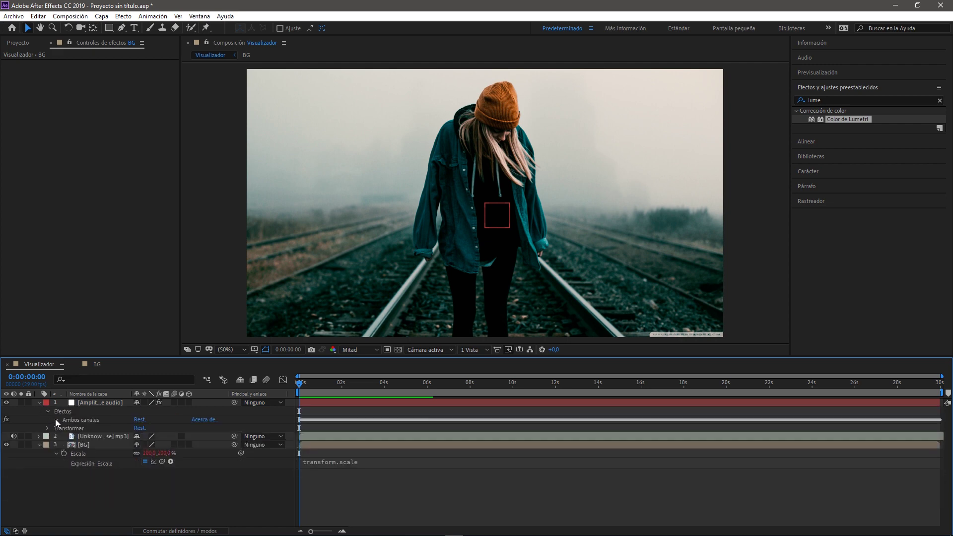
{"action": "left_click", "coordinate": [56, 419]}
{"action": "mouse_move", "coordinate": [161, 478]}
{"action": "left_mouse_down"}
{"action": "mouse_move", "coordinate": [210, 445]}
{"action": "mouse_move", "coordinate": [106, 430]}
{"action": "left_mouse_up"}
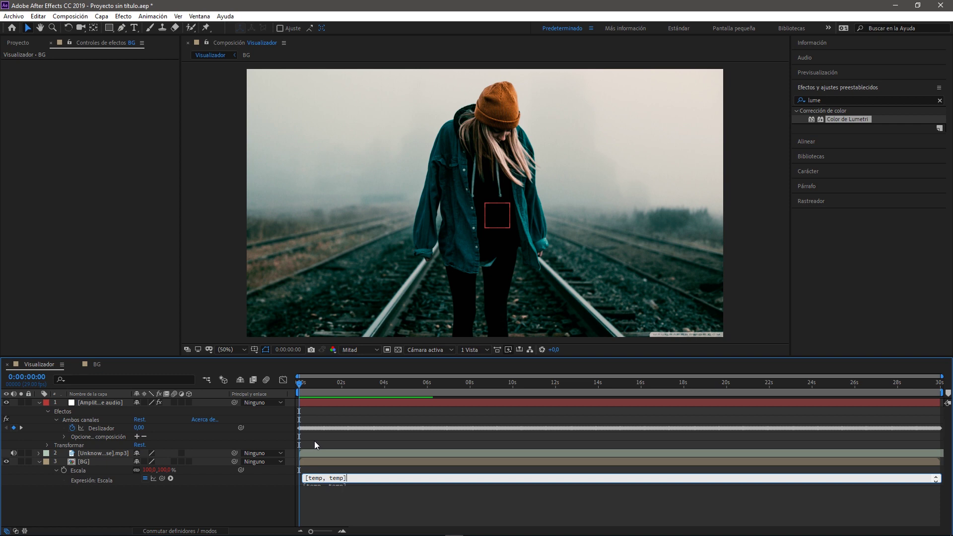
- Append +[100,100] to the scale expression and preview the result
{"action": "type", "text": "+["}
{"action": "type", "text": "100,100"}
{"action": "type", "text": "]"}
{"action": "left_click", "coordinate": [314, 441]}
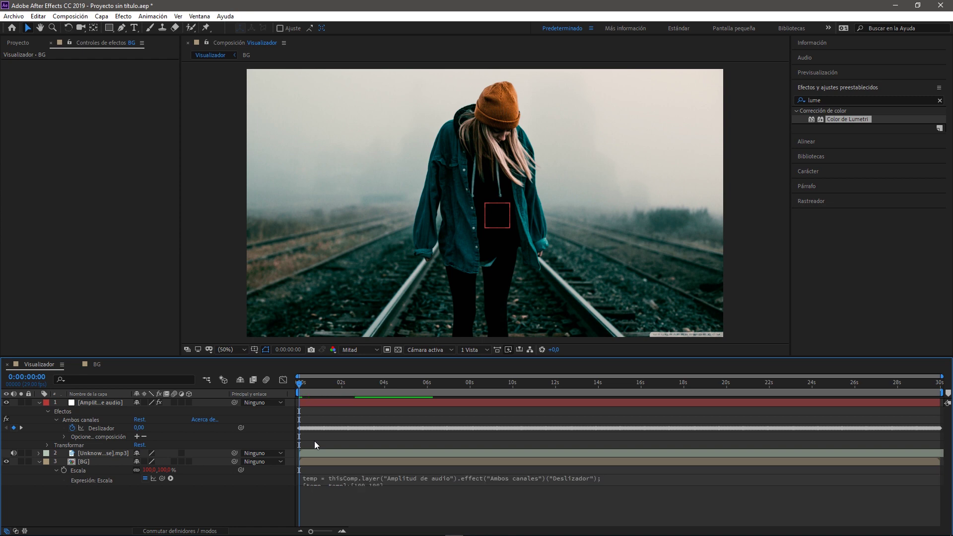
{"action": "key", "text": "space"}
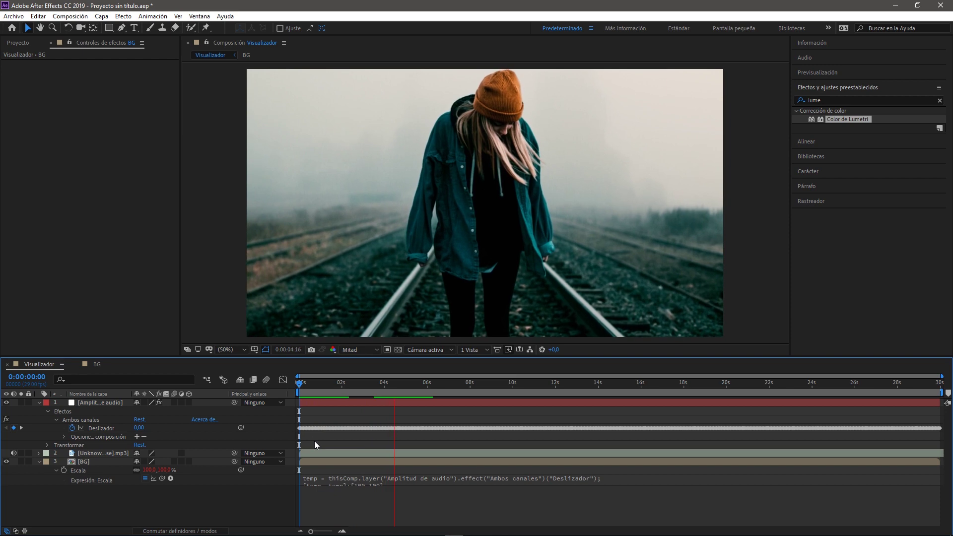
{"action": "key", "text": "space"}
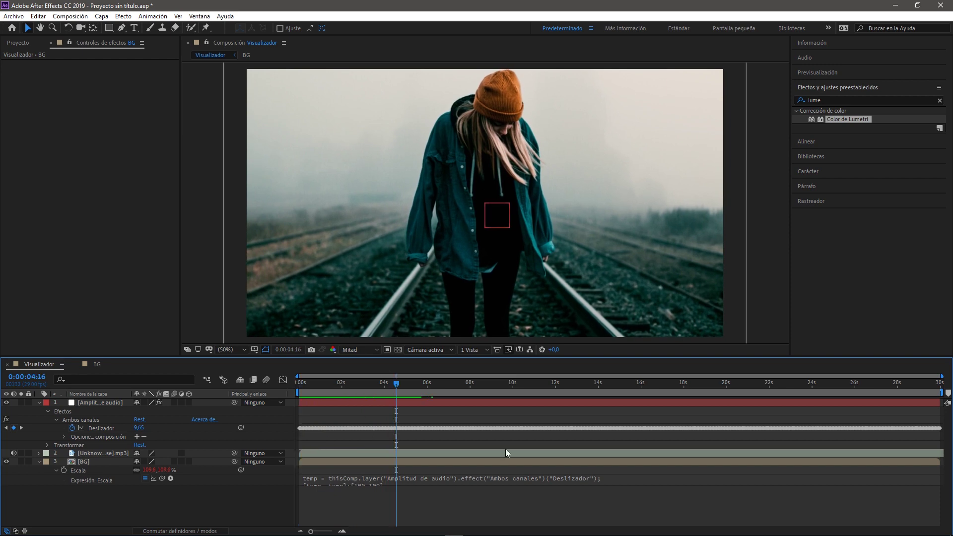
- Divide the slider value by 7 in the expression, preview, and collapse the amplitude layer
{"action": "left_click", "coordinate": [595, 480]}
{"action": "left_click", "coordinate": [581, 480]}
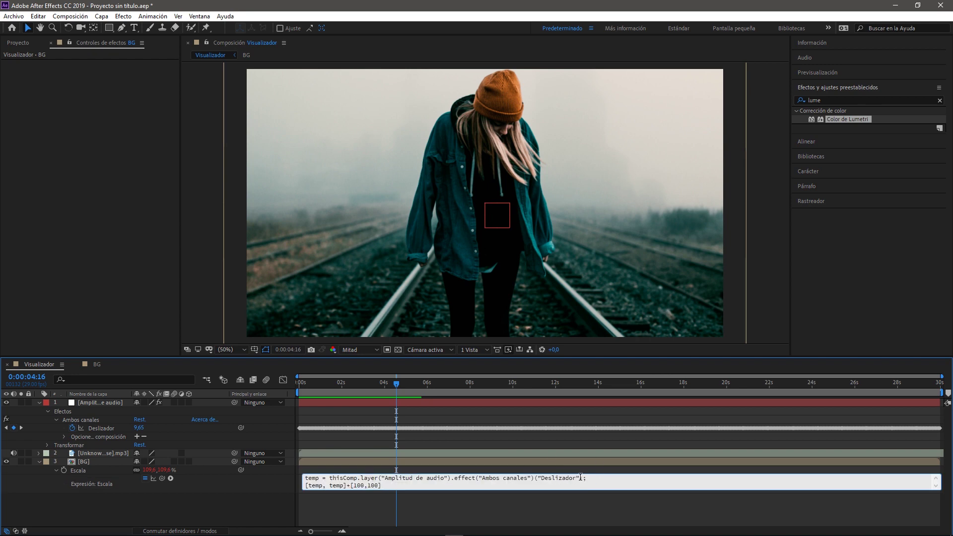
{"action": "type", "text": "/"}
{"action": "key", "text": "BackSpace"}
{"action": "left_click", "coordinate": [583, 479]}
{"action": "type", "text": "/"}
{"action": "type", "text": "7"}
{"action": "left_click", "coordinate": [668, 497]}
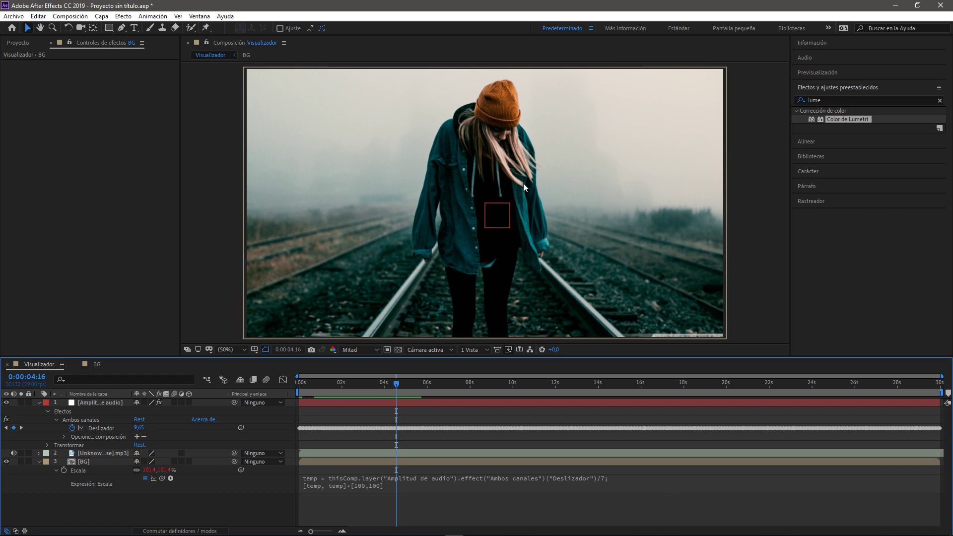
{"action": "key", "text": "space"}
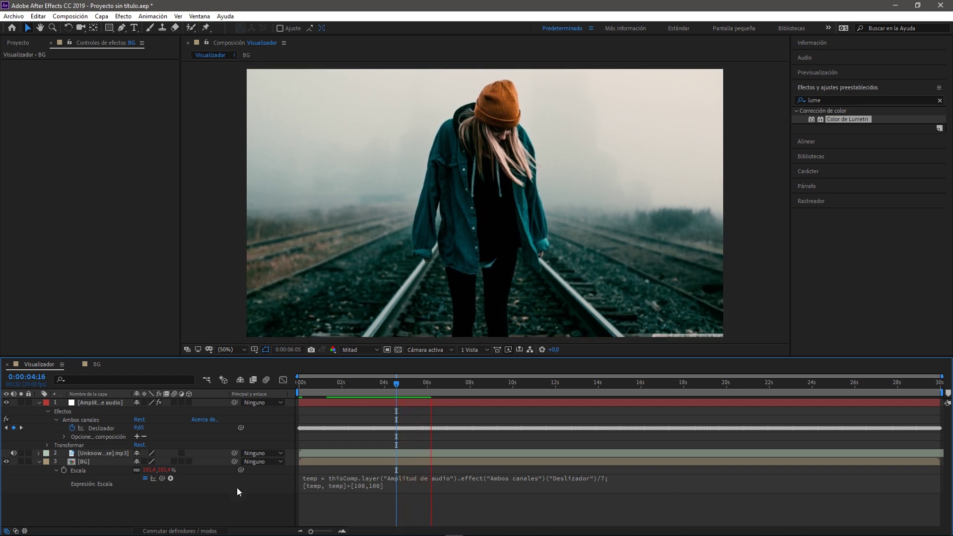
{"action": "key", "text": "space"}
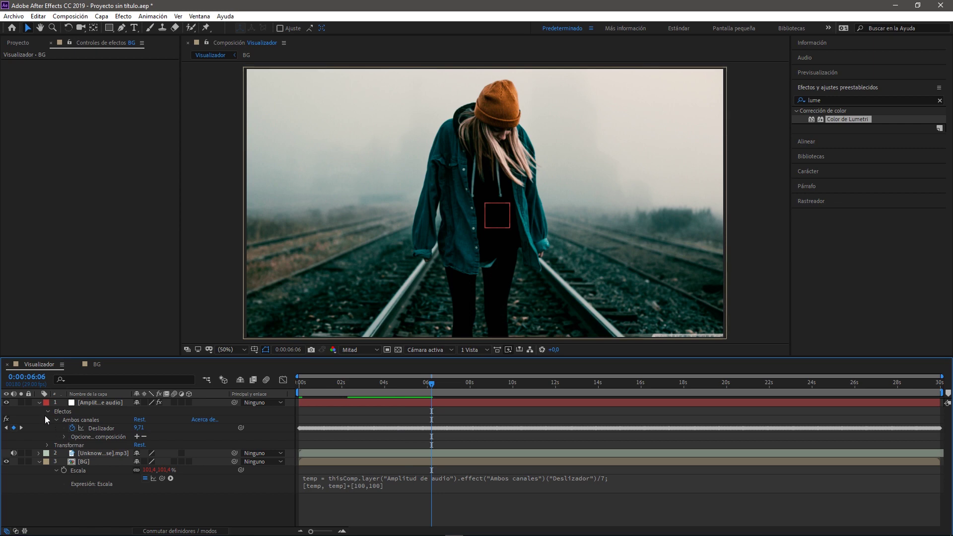
{"action": "left_click", "coordinate": [40, 403]}
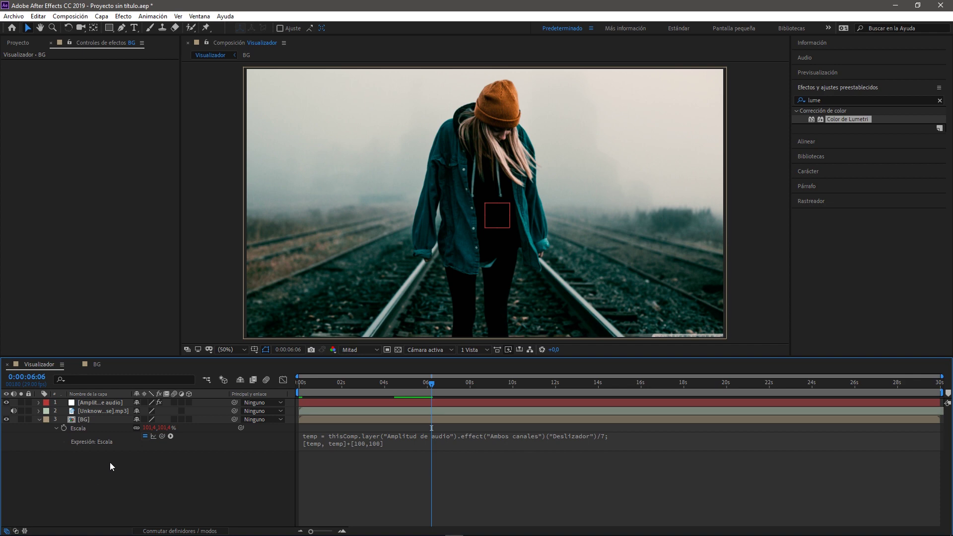
- Precompose the BG and Amplitud de audio layers into a new comp named BG_Amp
{"action": "left_click", "coordinate": [91, 419]}
{"action": "left_click", "coordinate": [98, 403], "text": "ctrl"}
{"action": "right_click", "coordinate": [95, 404]}
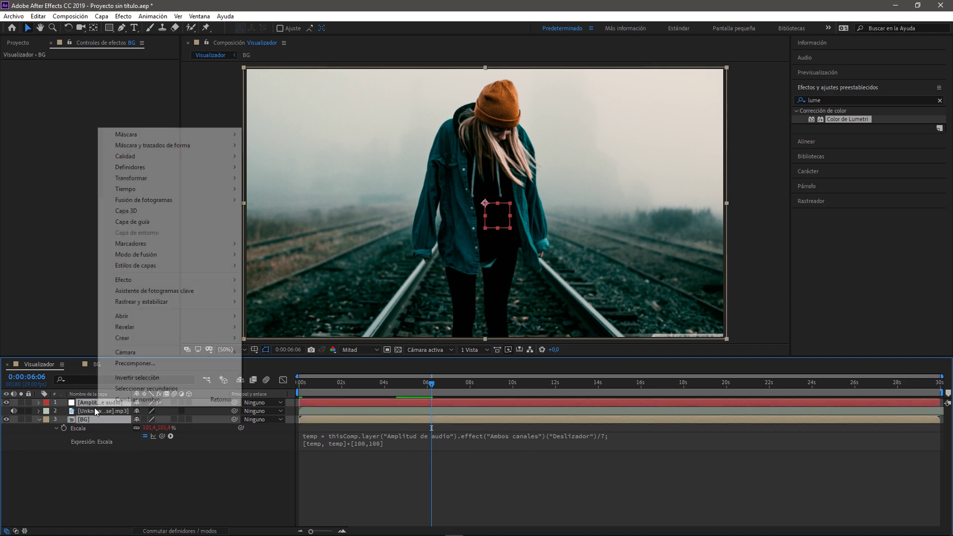
{"action": "left_click", "coordinate": [133, 364]}
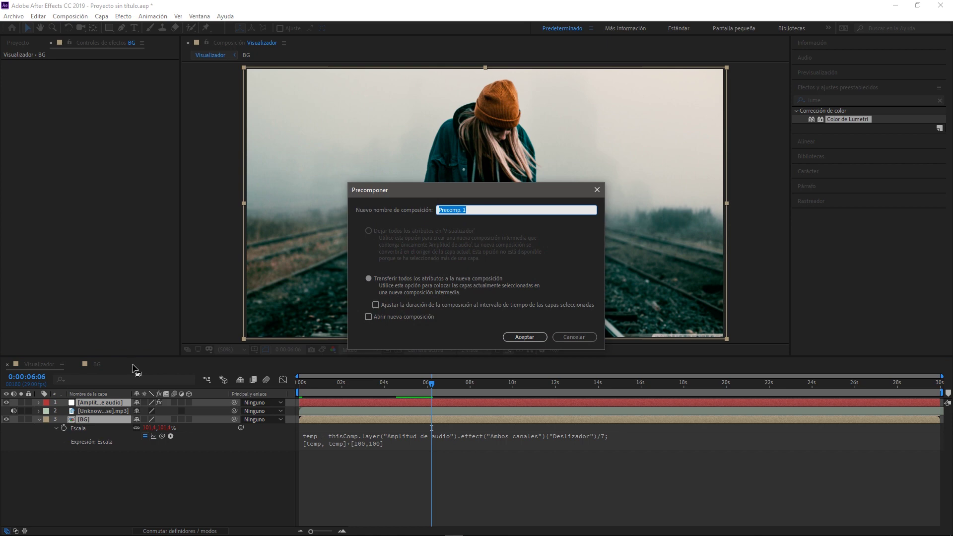
{"action": "type", "text": "BG"}
{"action": "type", "text": "_Amp"}
{"action": "left_click", "coordinate": [368, 279]}
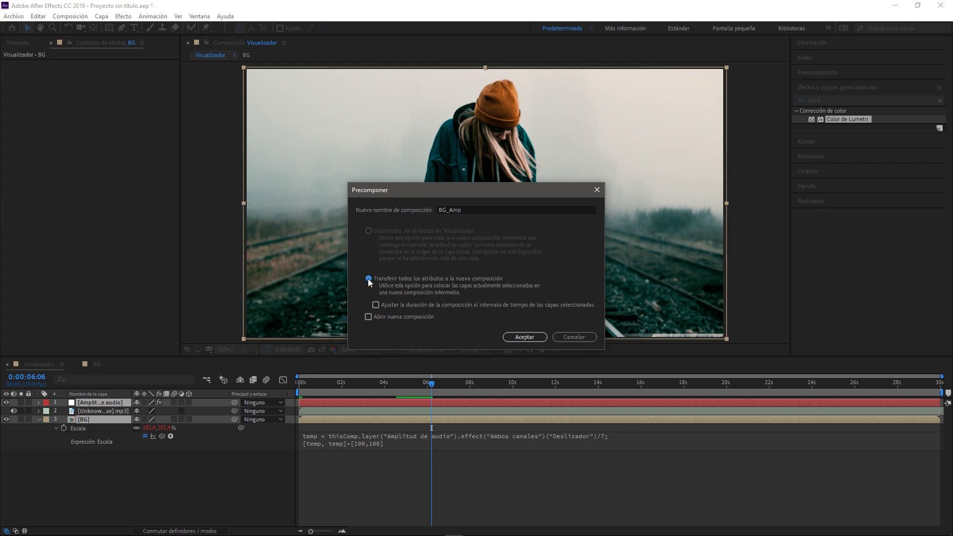
{"action": "left_click", "coordinate": [534, 334]}
- Open BG_Amp, dock its timeline in a separate panel, and return to Visualizador
{"action": "left_click", "coordinate": [162, 465]}
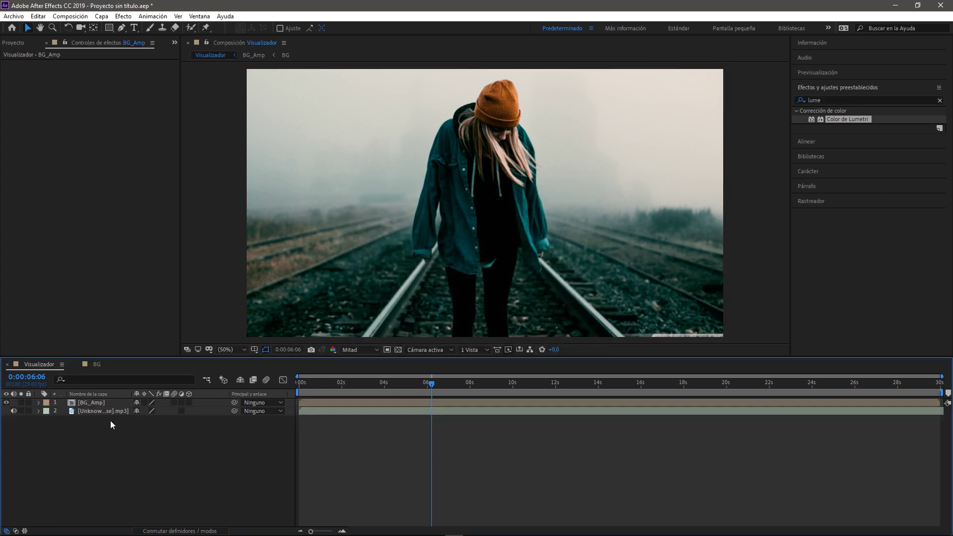
{"action": "double_click", "coordinate": [101, 402]}
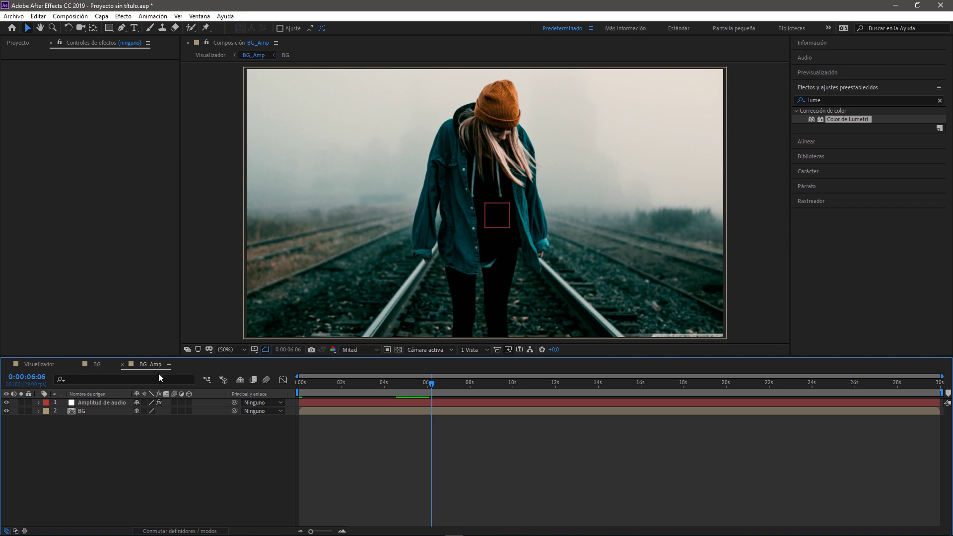
{"action": "left_click_drag", "start_coordinate": [161, 365], "coordinate": [467, 341]}
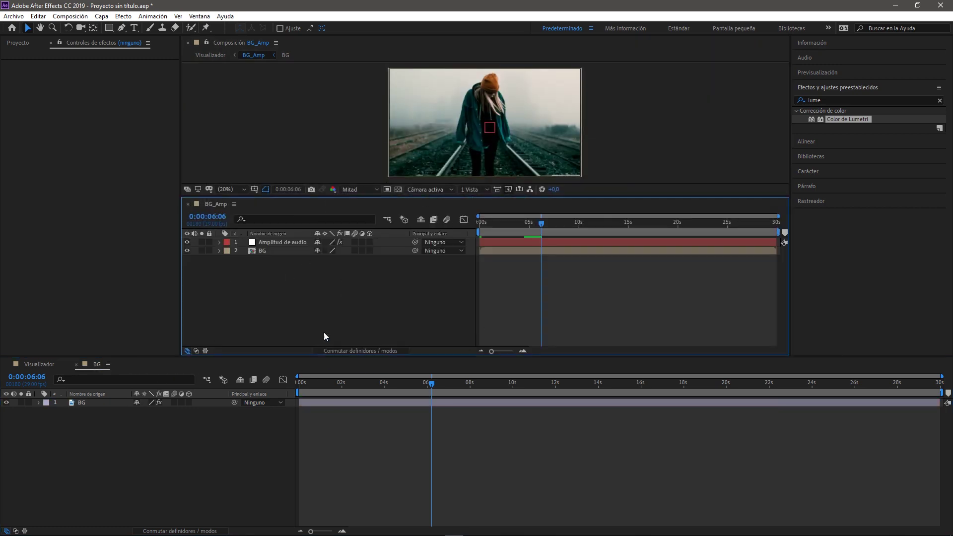
{"action": "left_click", "coordinate": [159, 433]}
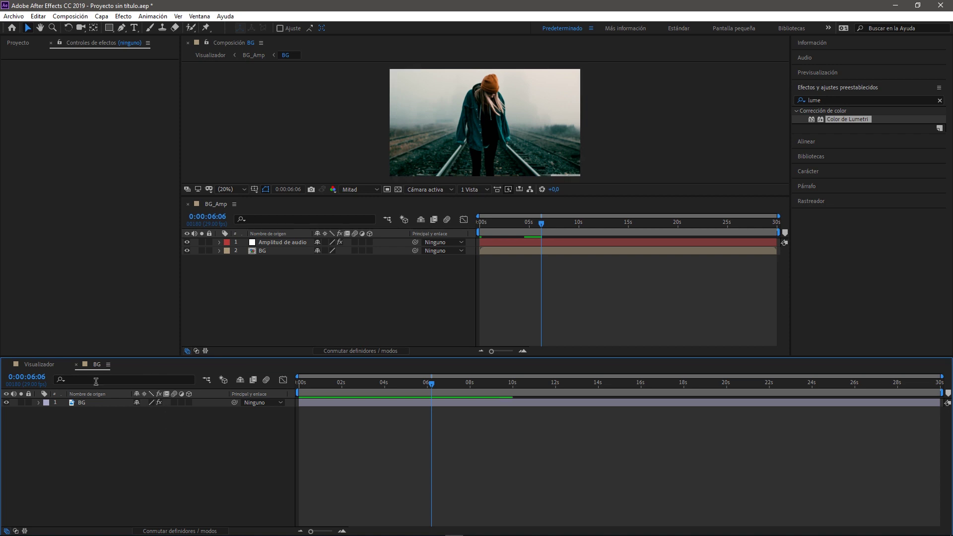
{"action": "left_click", "coordinate": [44, 365]}
{"action": "left_click", "coordinate": [115, 452]}
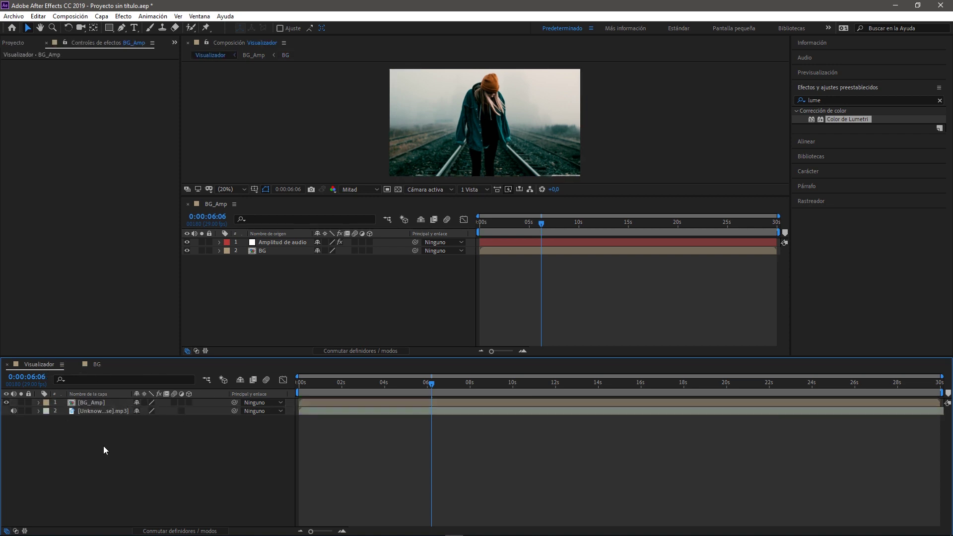
- Create a new solid layer named Partcles in Visualizador
{"action": "right_click", "coordinate": [103, 446]}
{"action": "left_click", "coordinate": [96, 422]}
{"action": "right_click", "coordinate": [96, 422]}
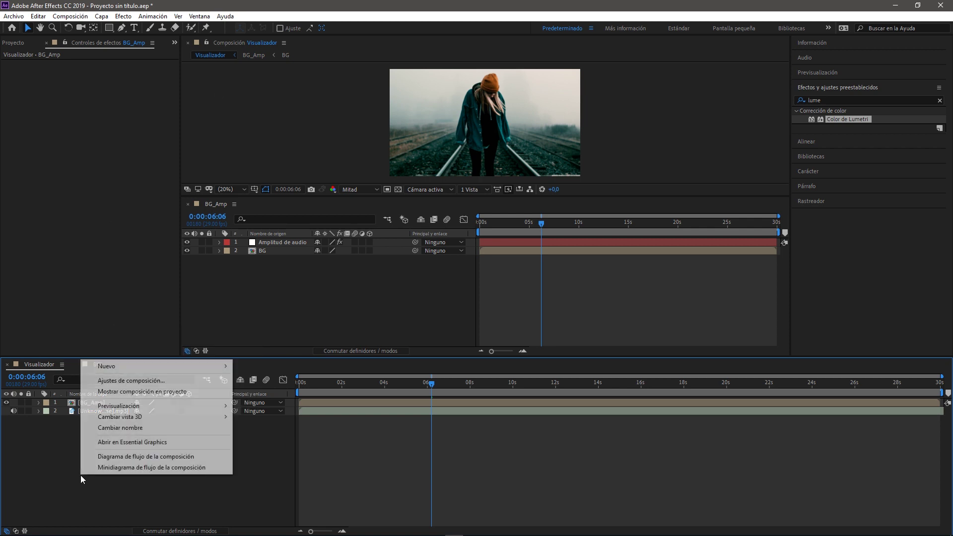
{"action": "mouse_move", "coordinate": [157, 372]}
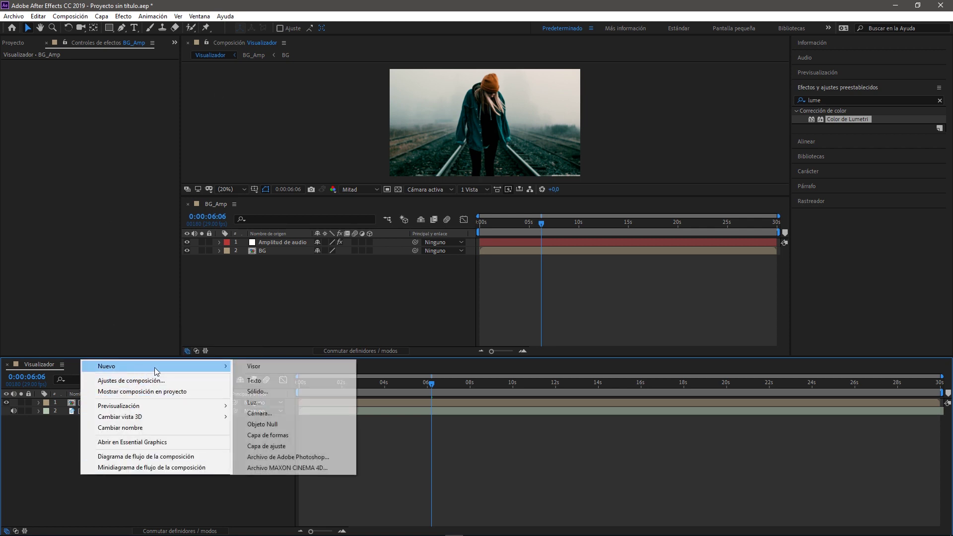
{"action": "left_click", "coordinate": [291, 392]}
{"action": "type", "text": "Pa"}
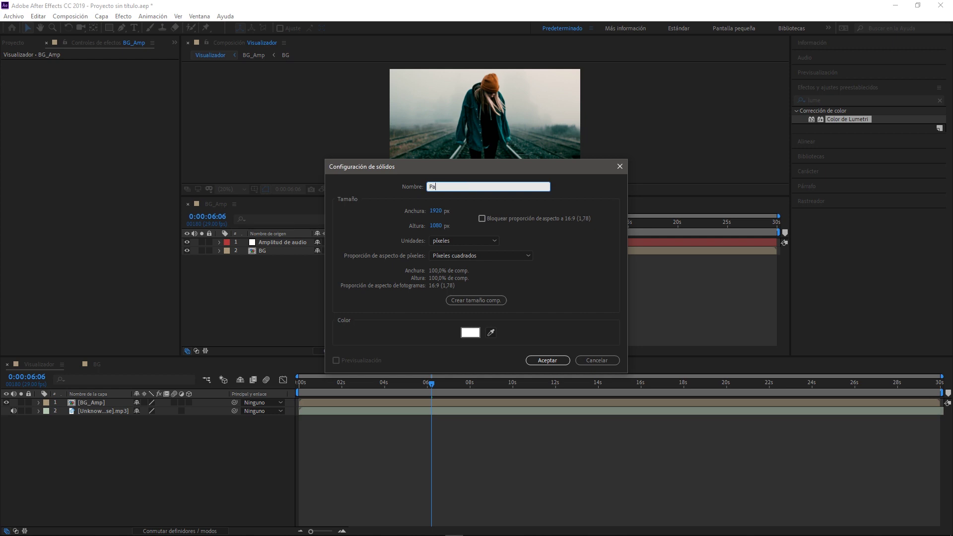
{"action": "type", "text": "rtcie"}
{"action": "type", "text": "e"}
{"action": "key", "text": "Return"}
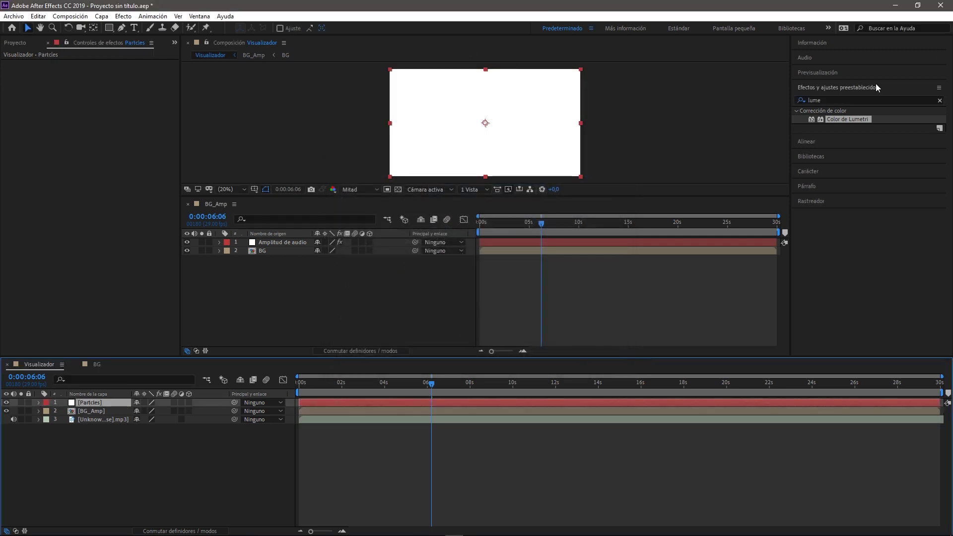
- Apply CC Snowfall to the Partcles solid
{"action": "left_click", "coordinate": [939, 100]}
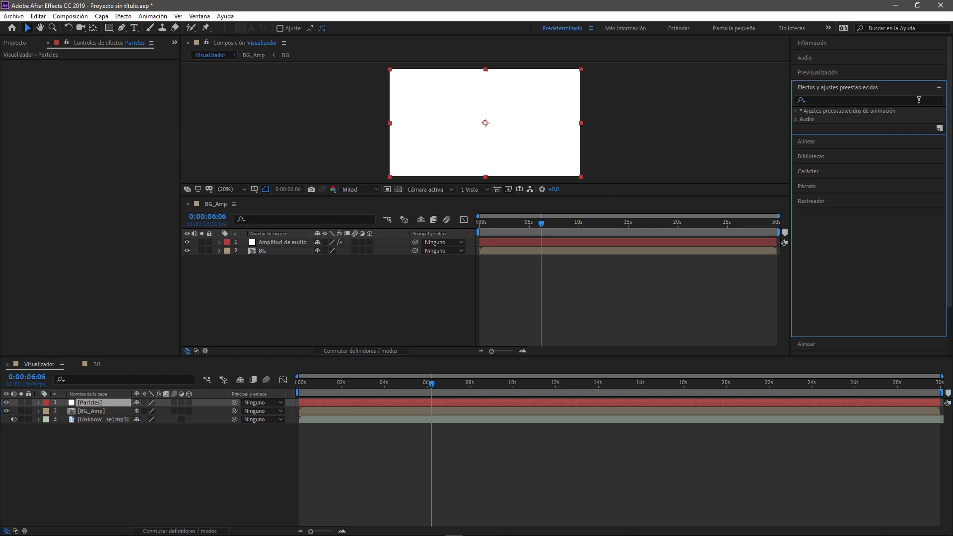
{"action": "type", "text": "cc snow"}
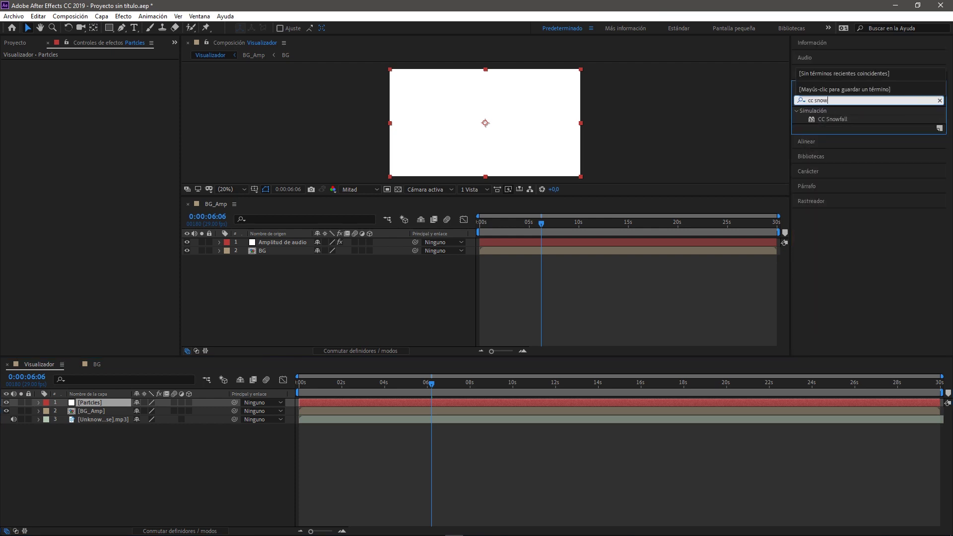
{"action": "left_click_drag", "start_coordinate": [832, 119], "coordinate": [120, 399]}
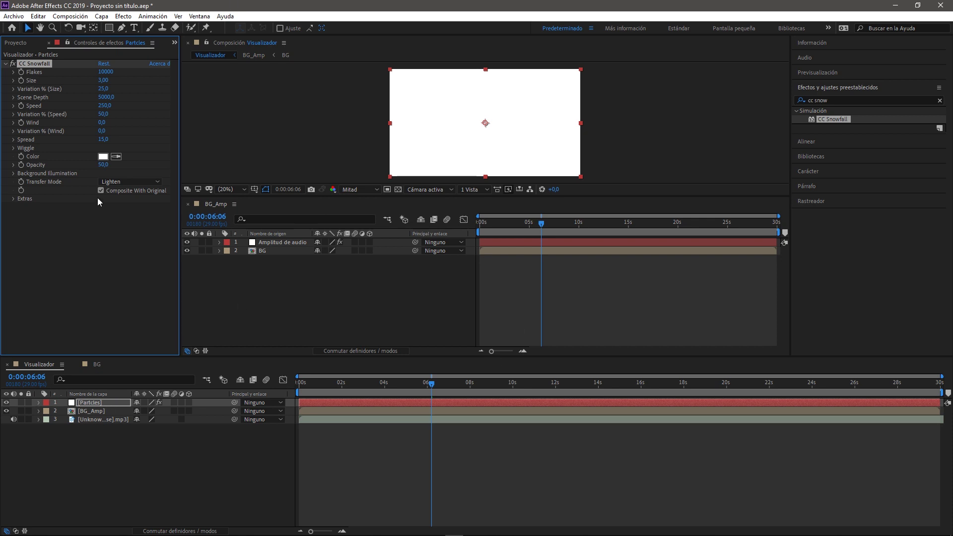
- Show the photo behind the snow and set CC Snowfall to 100 flakes, size 15, scene depth 9000
{"action": "left_click", "coordinate": [101, 190]}
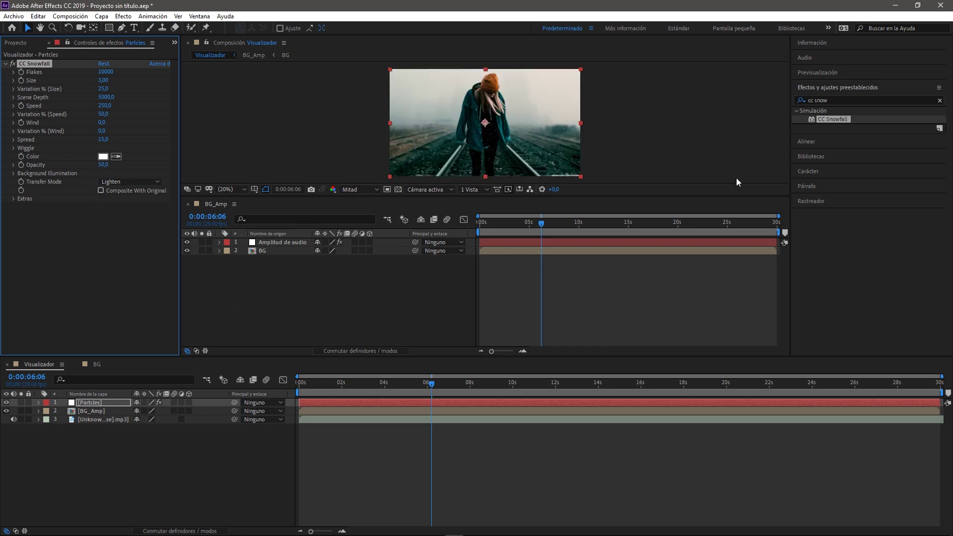
{"action": "key", "text": "period"}
{"action": "key", "text": "period"}
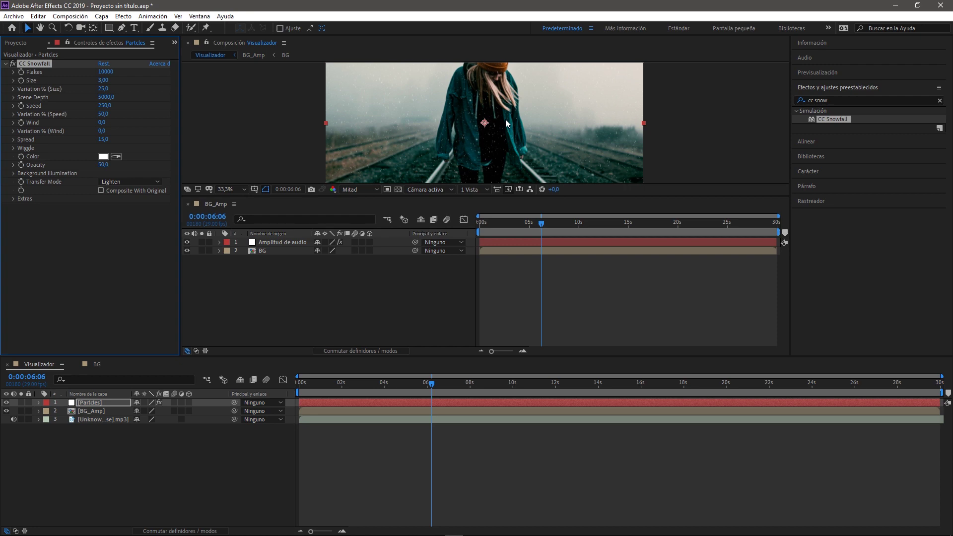
{"action": "left_click", "coordinate": [112, 72]}
{"action": "type", "text": "100"}
{"action": "key", "text": "Return"}
{"action": "left_click", "coordinate": [106, 78]}
{"action": "type", "text": "15"}
{"action": "key", "text": "Return"}
{"action": "left_click", "coordinate": [102, 98]}
{"action": "type", "text": "900"}
{"action": "key", "text": "Return"}
- Set the snowfall speed to 200, opacity to 80 and wind to 50
{"action": "left_click", "coordinate": [105, 106]}
{"action": "type", "text": "200"}
{"action": "key", "text": "Return"}
{"action": "left_click", "coordinate": [102, 165]}
{"action": "type", "text": "80"}
{"action": "key", "text": "Return"}
{"action": "left_click", "coordinate": [102, 123]}
{"action": "type", "text": "50"}
{"action": "key", "text": "Return"}
{"action": "left_click", "coordinate": [151, 431]}
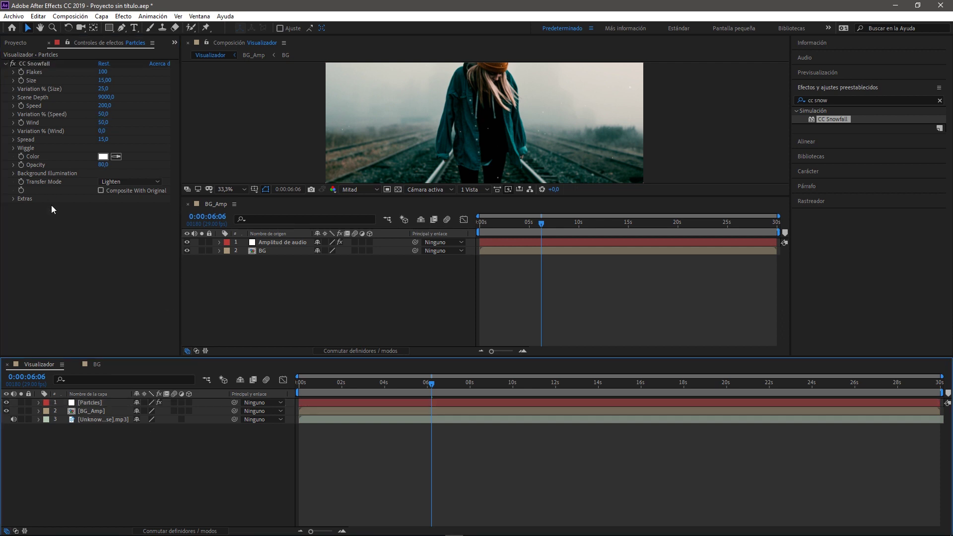
- Link snowfall Speed by expression to BG_Amp's audio amplitude slider, multiplied by 30
{"action": "left_click", "coordinate": [21, 108], "text": "alt"}
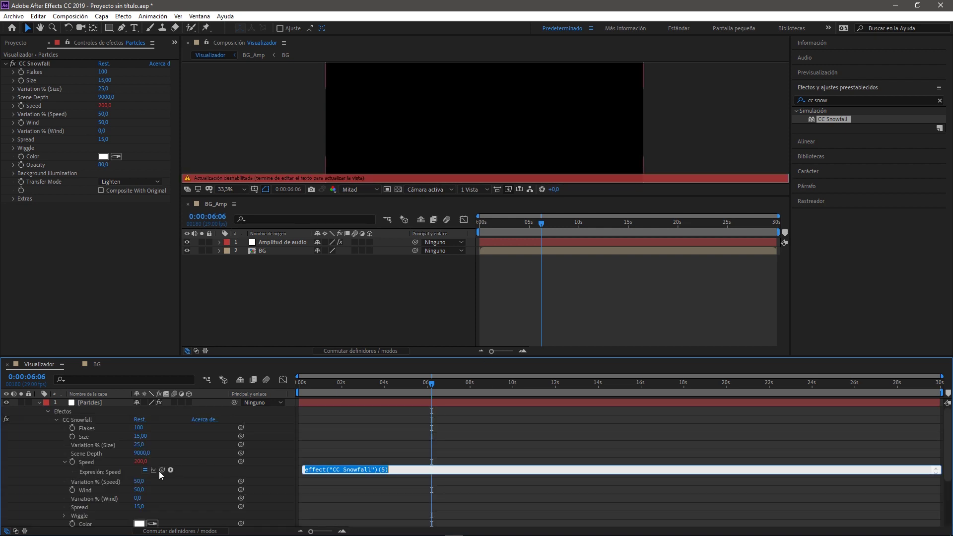
{"action": "left_click_drag", "start_coordinate": [160, 472], "coordinate": [163, 476]}
{"action": "left_click", "coordinate": [219, 242]}
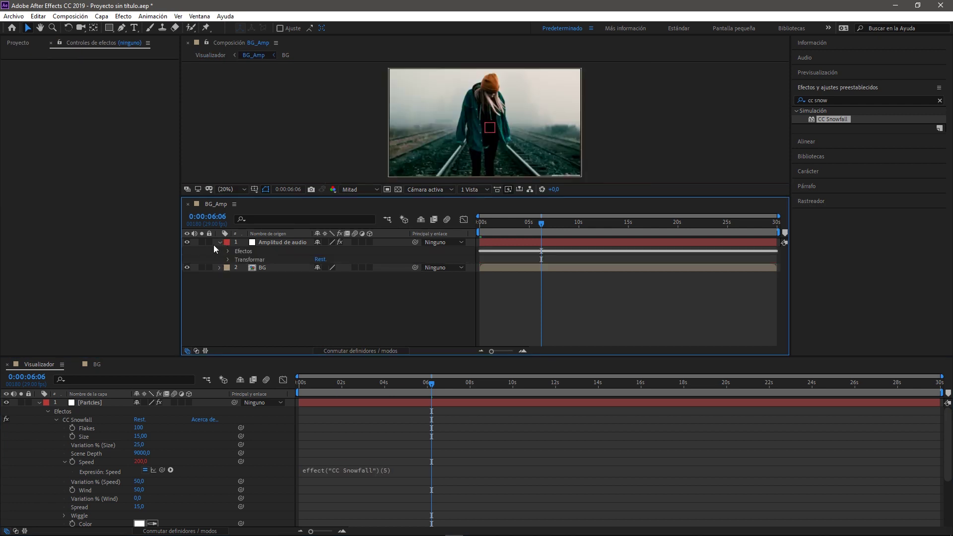
{"action": "left_click", "coordinate": [228, 251]}
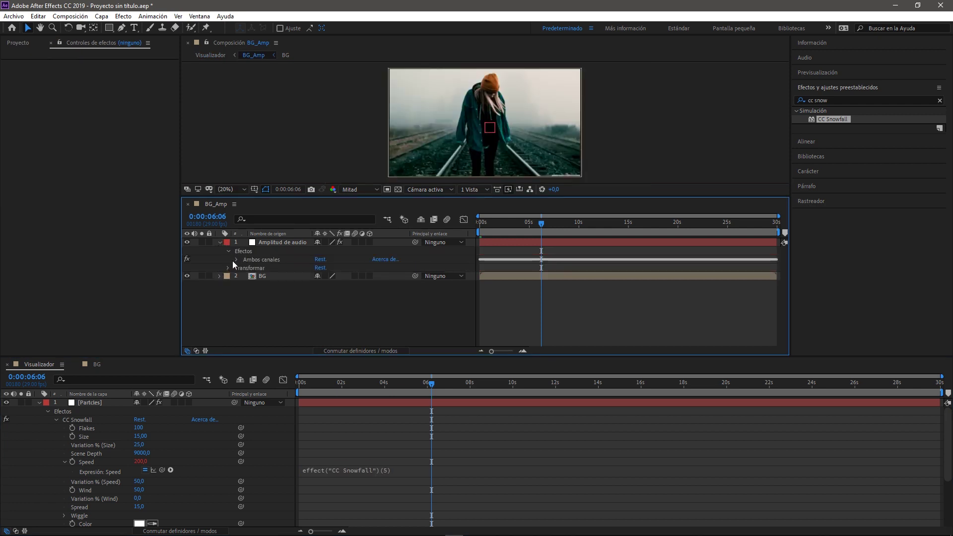
{"action": "left_click", "coordinate": [235, 260]}
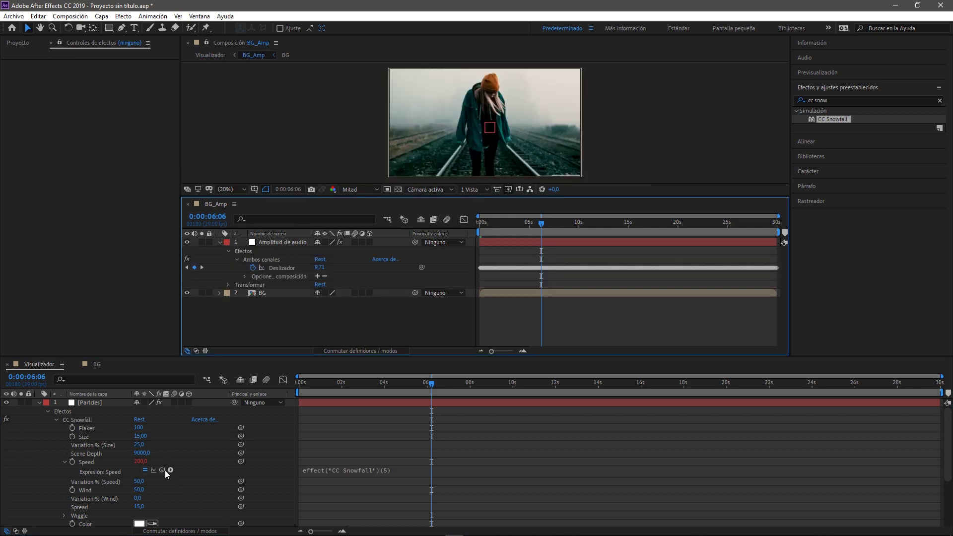
{"action": "mouse_move", "coordinate": [163, 470]}
{"action": "left_mouse_down"}
{"action": "mouse_move", "coordinate": [282, 258]}
{"action": "mouse_move", "coordinate": [279, 269]}
{"action": "left_mouse_up"}
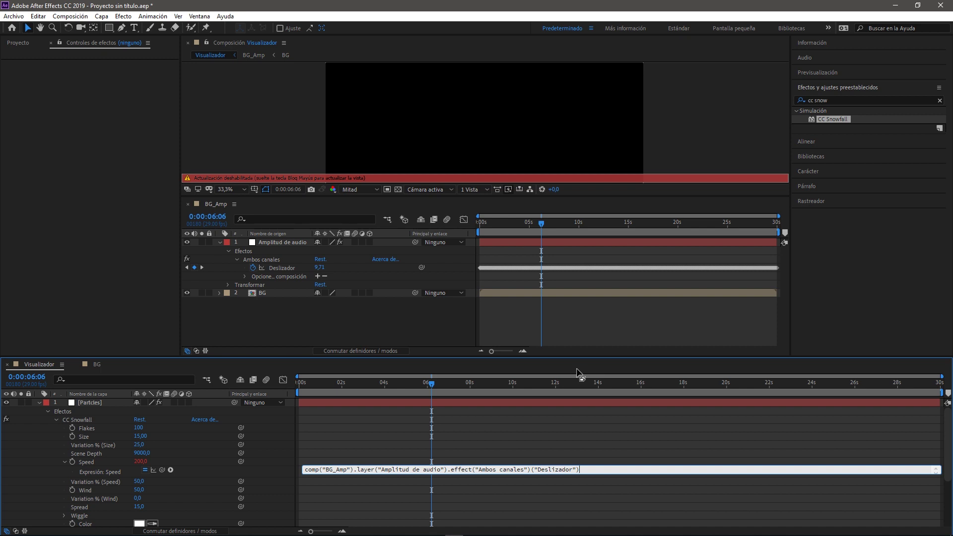
{"action": "type", "text": "*30"}
{"action": "left_click", "coordinate": [581, 375]}
- Link snowfall Wind to the same audio amplitude slider, multiplied by 50
{"action": "left_click", "coordinate": [96, 405]}
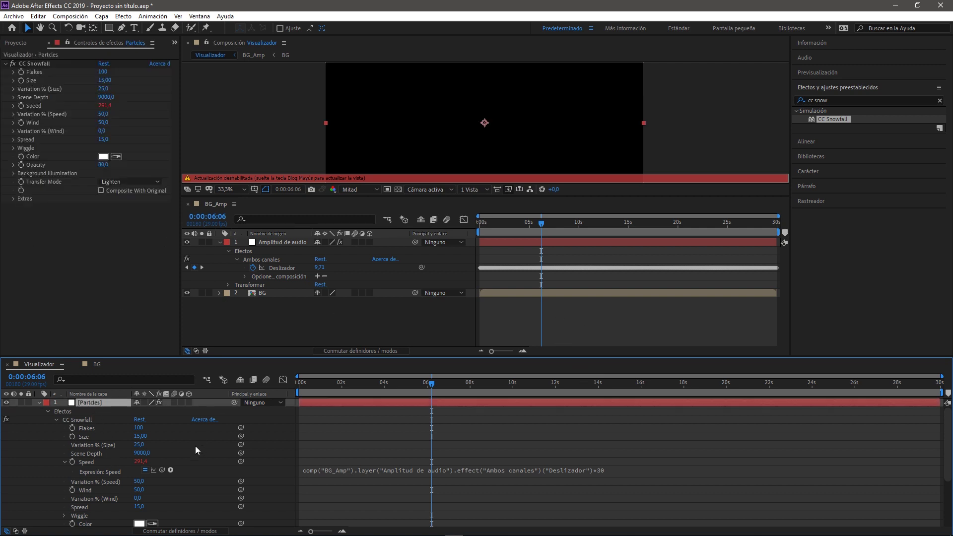
{"action": "left_click", "coordinate": [71, 491], "text": "alt"}
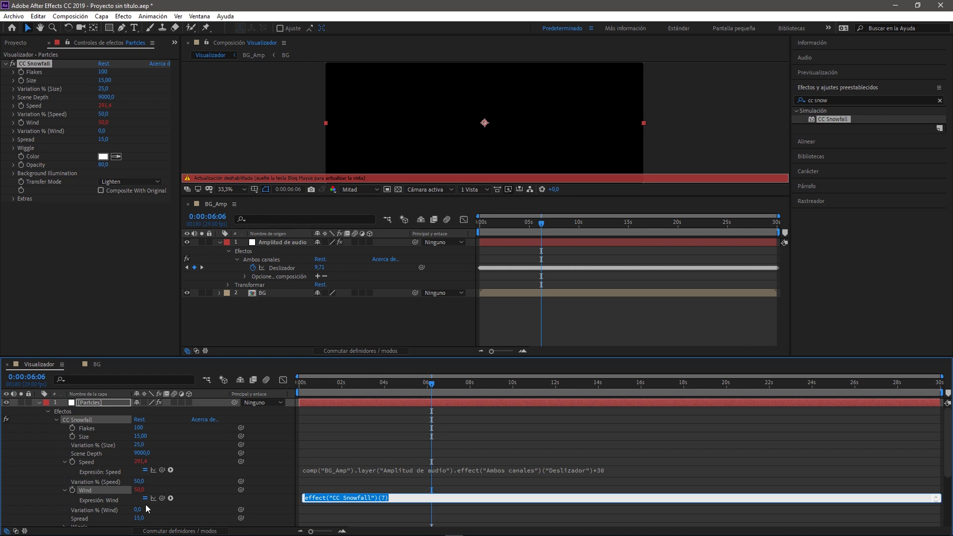
{"action": "left_click_drag", "start_coordinate": [161, 498], "coordinate": [278, 268]}
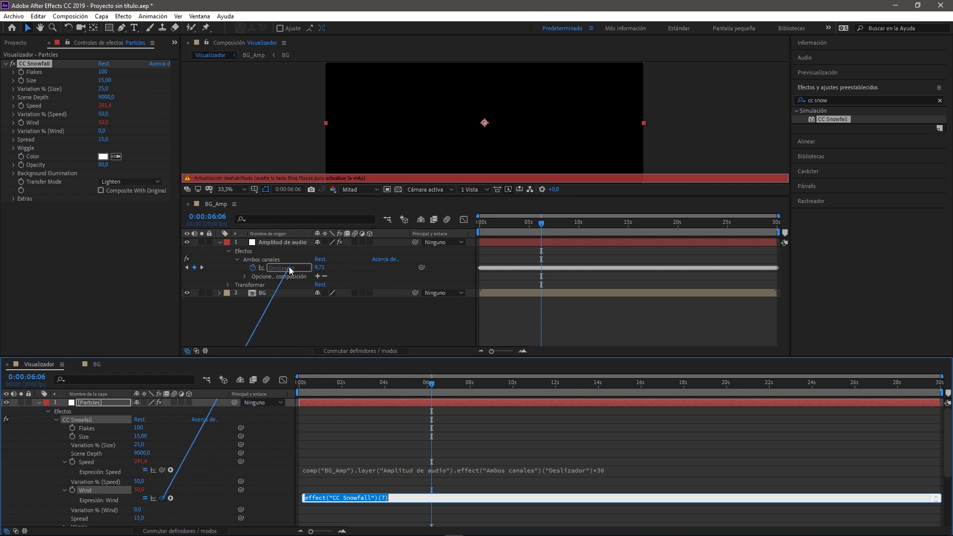
{"action": "type", "text": "*"}
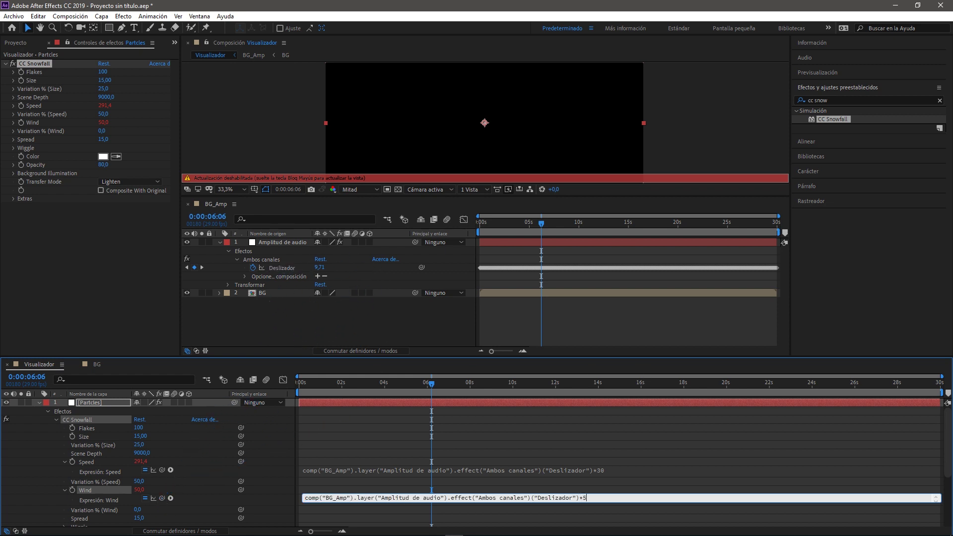
{"action": "type", "text": "50"}
{"action": "key", "text": "KP_Enter"}
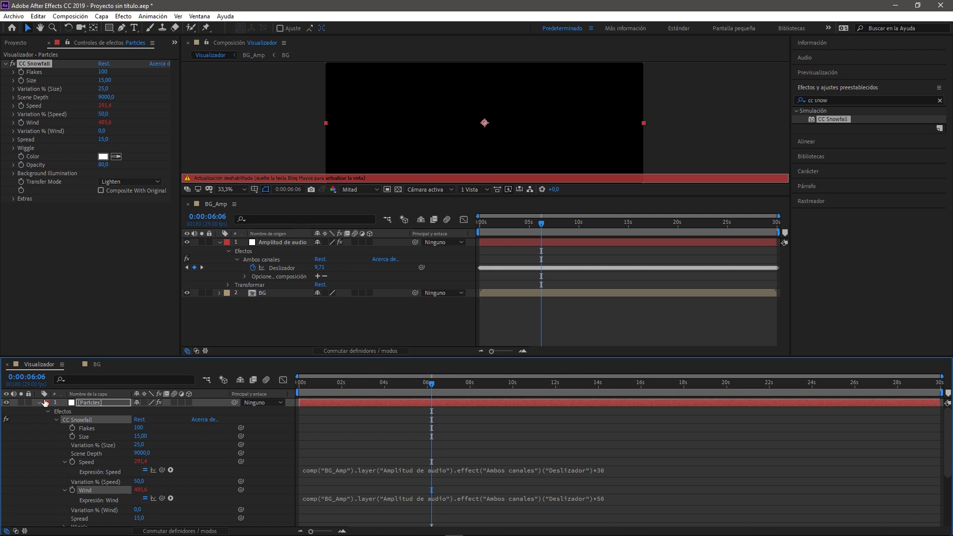
{"action": "left_click", "coordinate": [39, 403]}
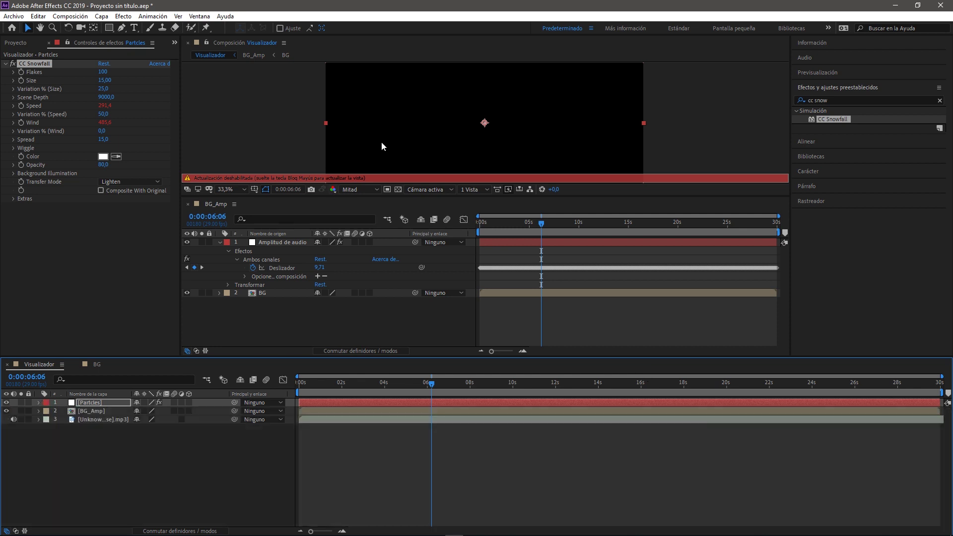
- Re-enable viewer refreshing and add a new adjustment layer named CC_Lens
{"action": "left_click", "coordinate": [429, 88]}
{"action": "key", "text": "Caps_Lock"}
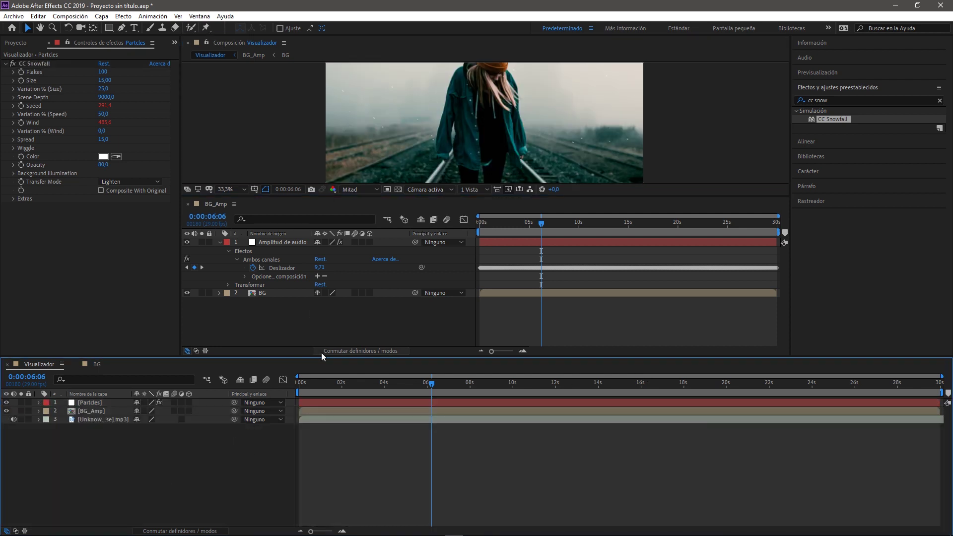
{"action": "right_click", "coordinate": [130, 453]}
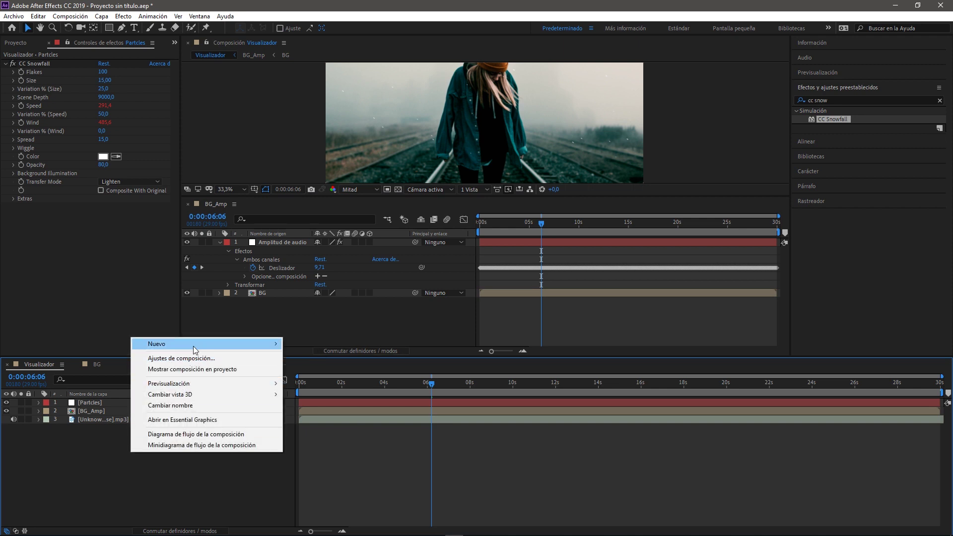
{"action": "mouse_move", "coordinate": [194, 345]}
{"action": "left_click", "coordinate": [320, 425]}
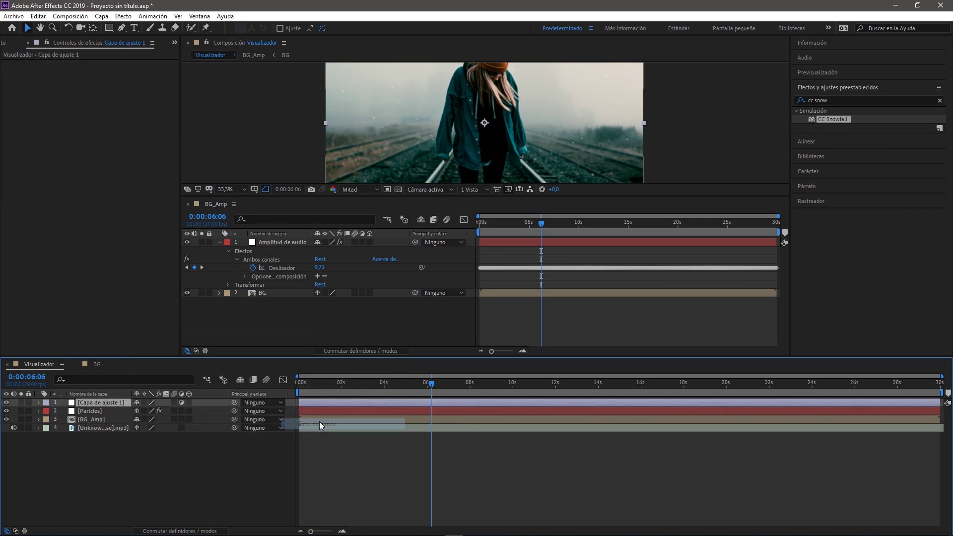
{"action": "key", "text": "Return"}
{"action": "type", "text": "CC"}
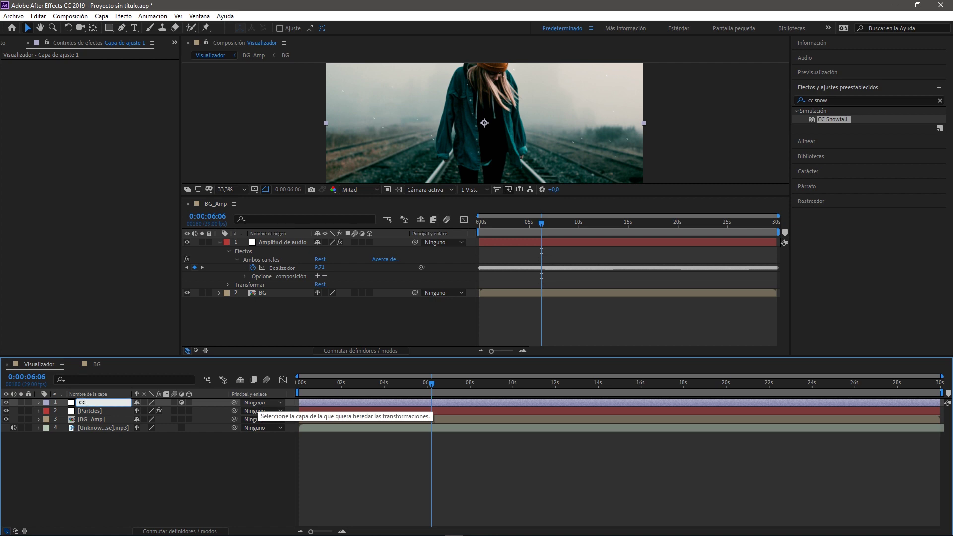
{"action": "type", "text": "_"}
{"action": "type", "text": "Lens"}
{"action": "key", "text": "Return"}
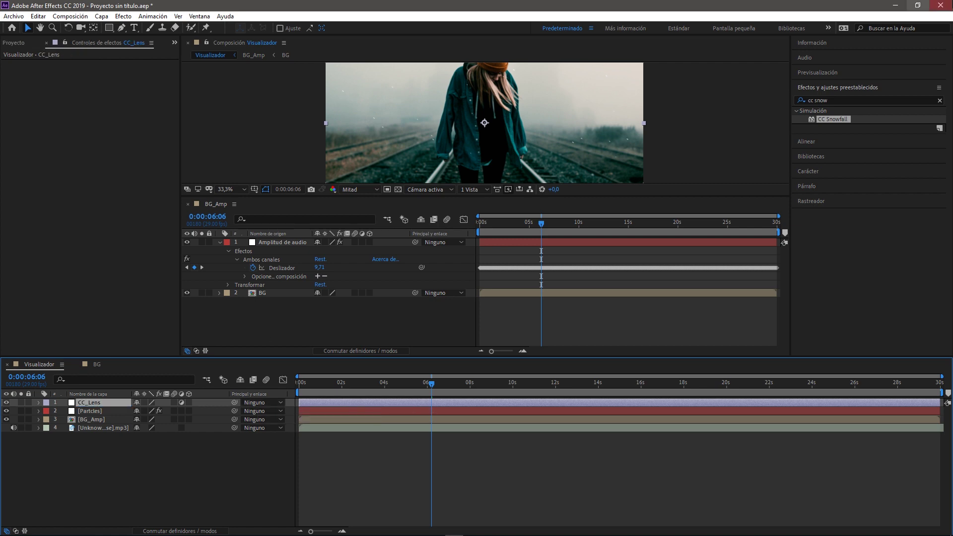
- Apply CC Lens to the CC_Lens layer and set its Size to 116
{"action": "left_click", "coordinate": [157, 474]}
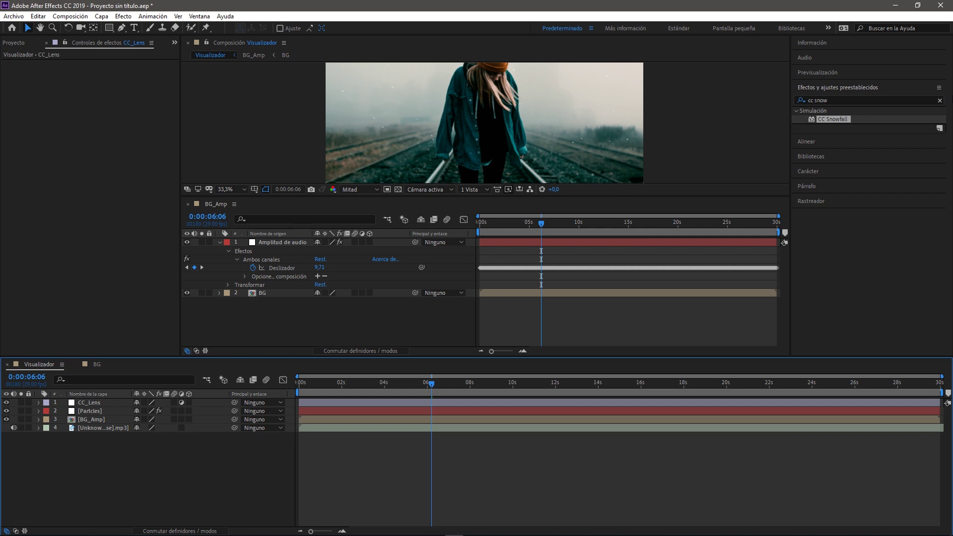
{"action": "left_click", "coordinate": [940, 100]}
{"action": "type", "text": "cc lens"}
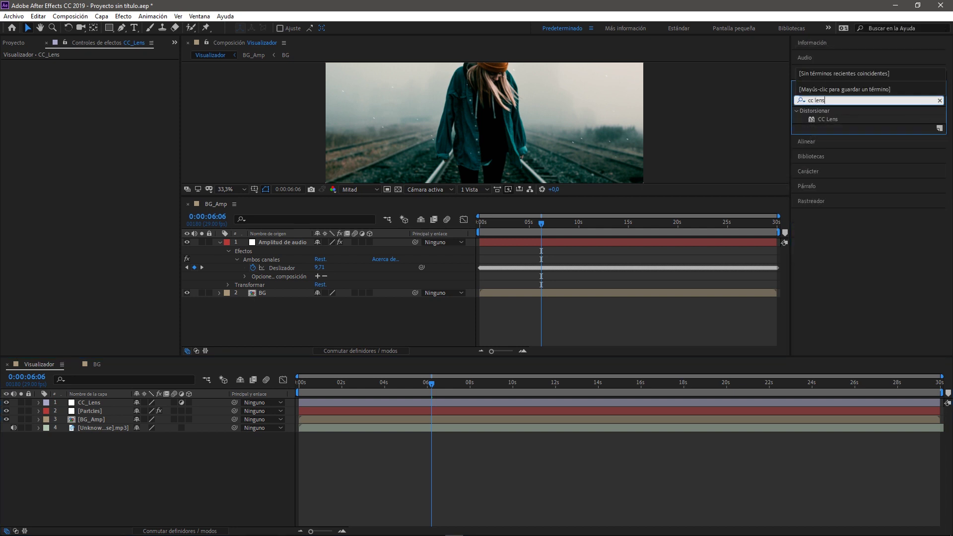
{"action": "left_click_drag", "start_coordinate": [828, 119], "coordinate": [99, 403]}
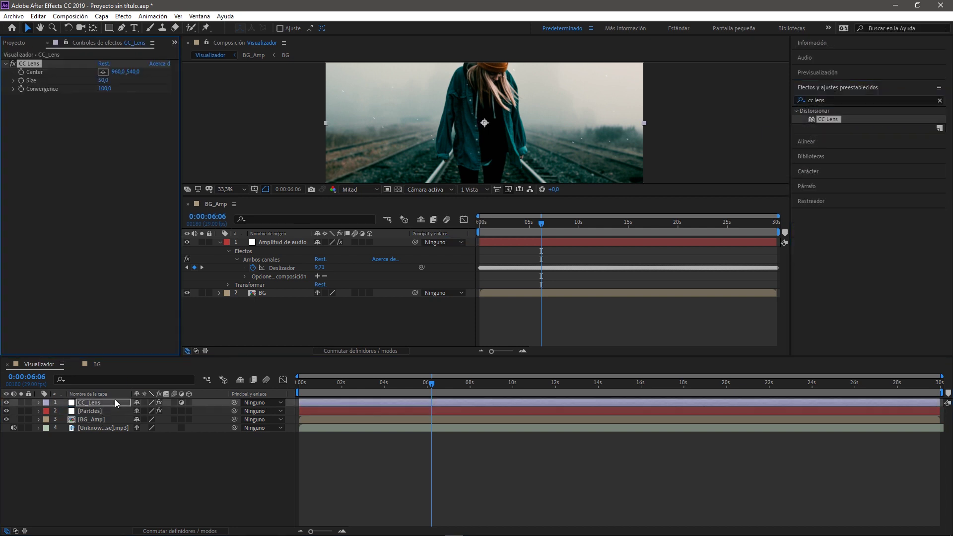
{"action": "left_click", "coordinate": [103, 80]}
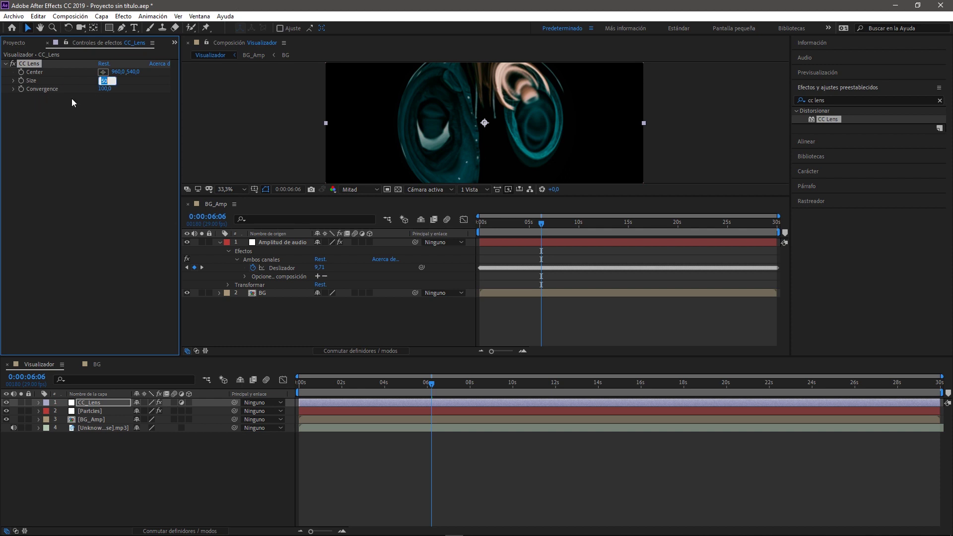
{"action": "type", "text": "105"}
{"action": "key", "text": "Return"}
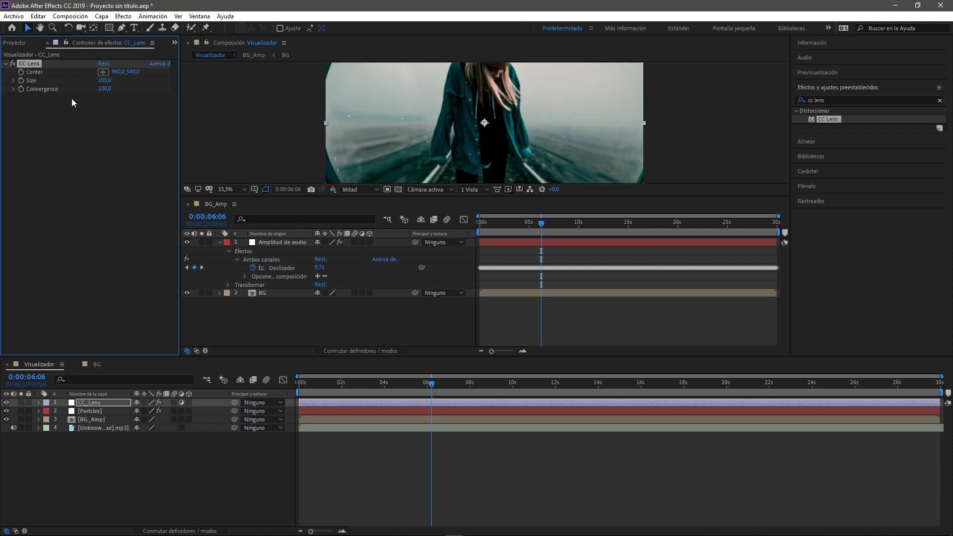
{"action": "left_click_drag", "start_coordinate": [103, 80], "coordinate": [107, 80]}
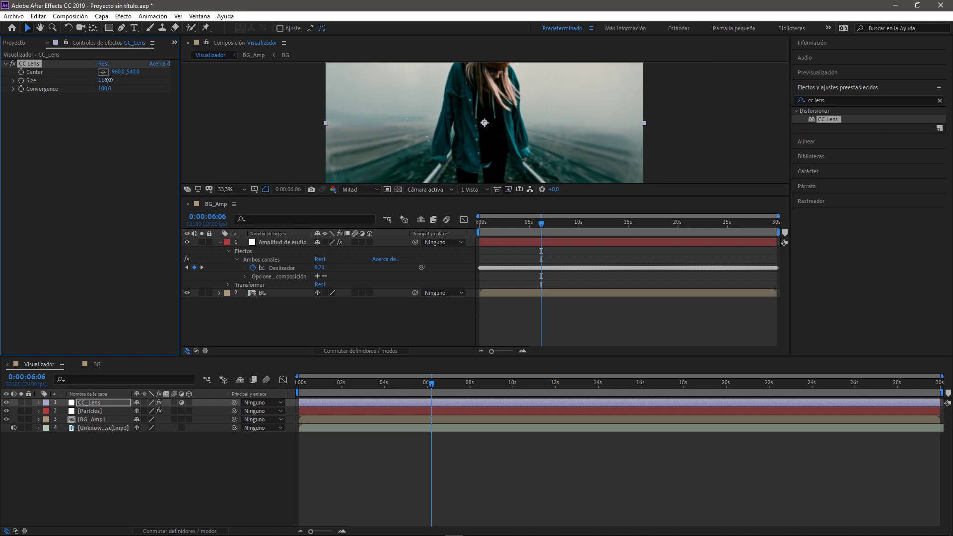
{"action": "left_click", "coordinate": [105, 80]}
{"action": "key", "text": "Return"}
- Drive the lens Convergence with an expression linked to the audio amplitude slider
{"action": "left_click", "coordinate": [79, 190]}
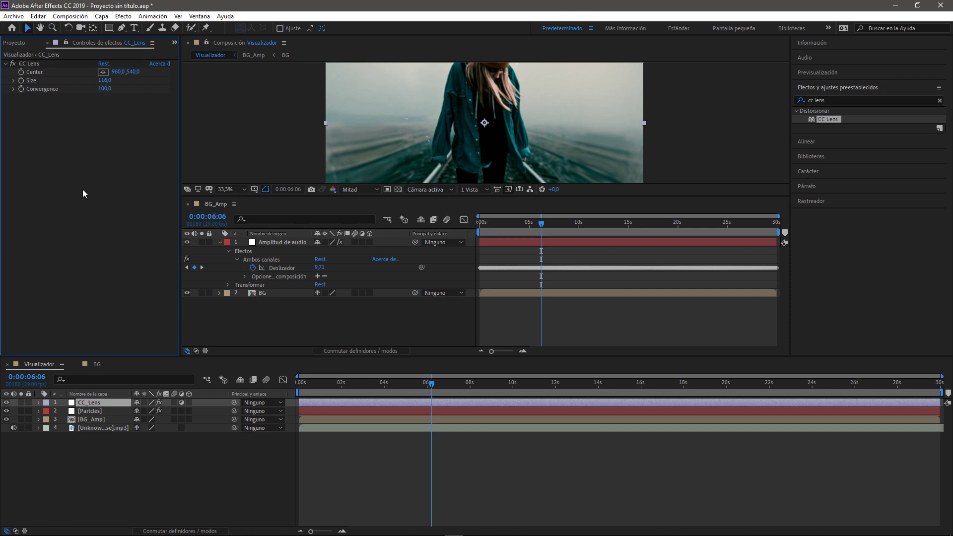
{"action": "left_click", "coordinate": [20, 89], "text": "alt"}
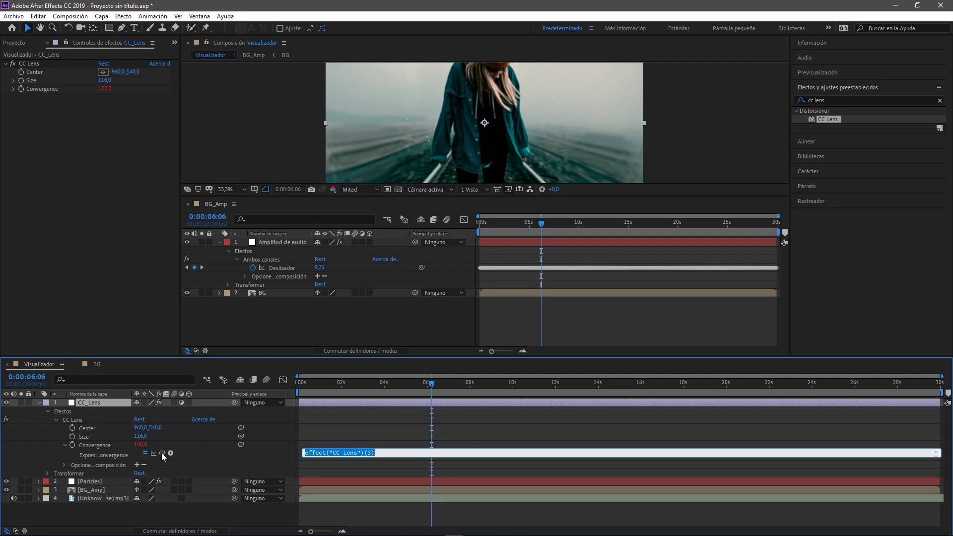
{"action": "left_click_drag", "start_coordinate": [162, 453], "coordinate": [289, 267]}
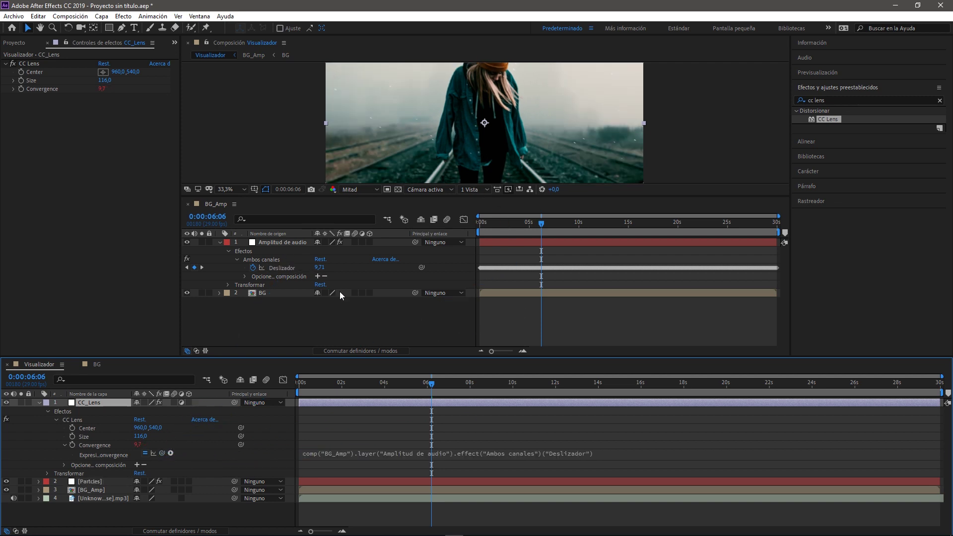
- Apply the Definir canales effect to the BG_Amp layer
{"action": "left_click", "coordinate": [39, 403]}
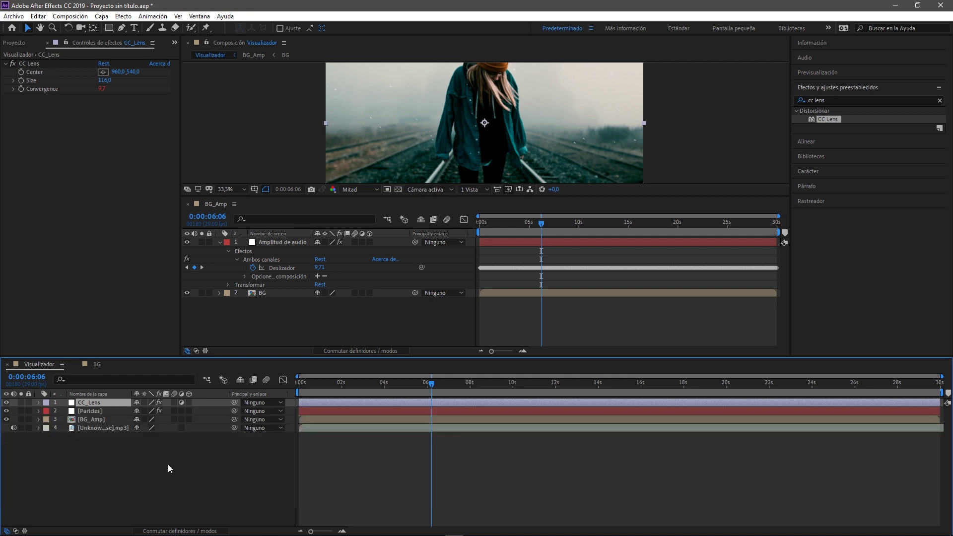
{"action": "left_click", "coordinate": [180, 468]}
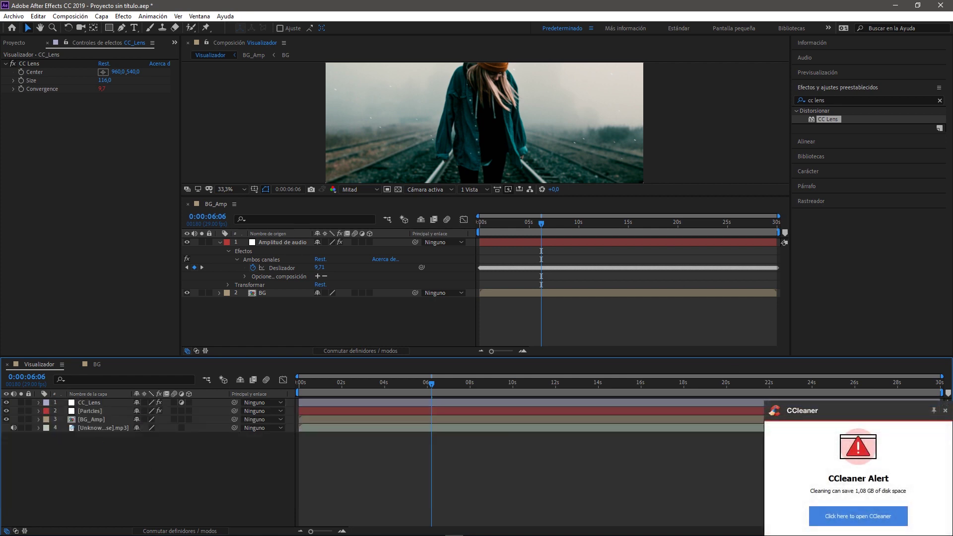
{"action": "left_click", "coordinate": [946, 411]}
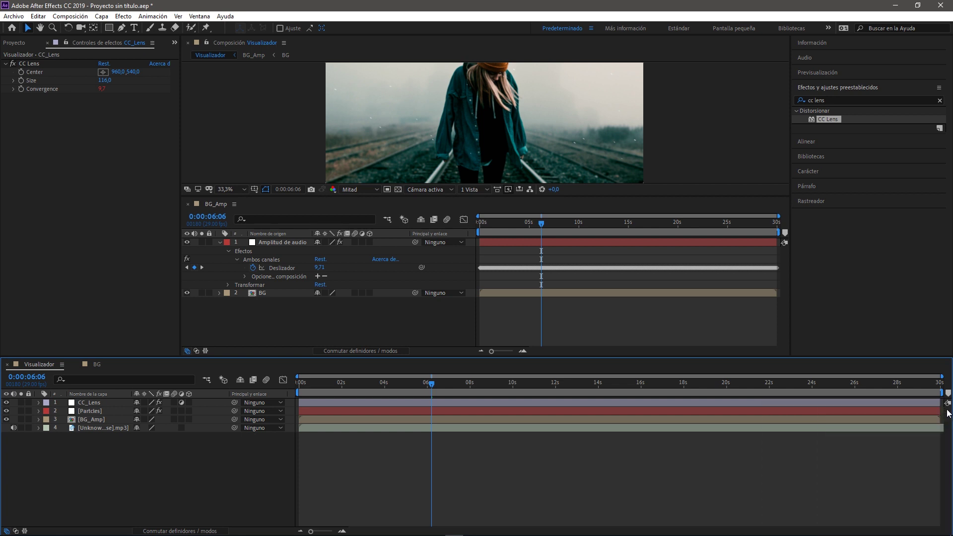
{"action": "left_click", "coordinate": [102, 420]}
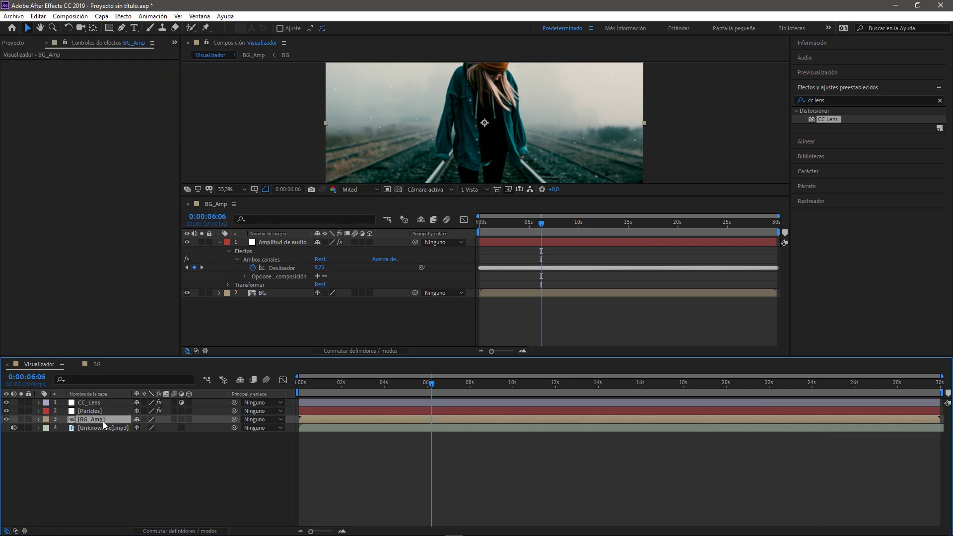
{"action": "left_click", "coordinate": [940, 100]}
{"action": "left_click", "coordinate": [933, 99]}
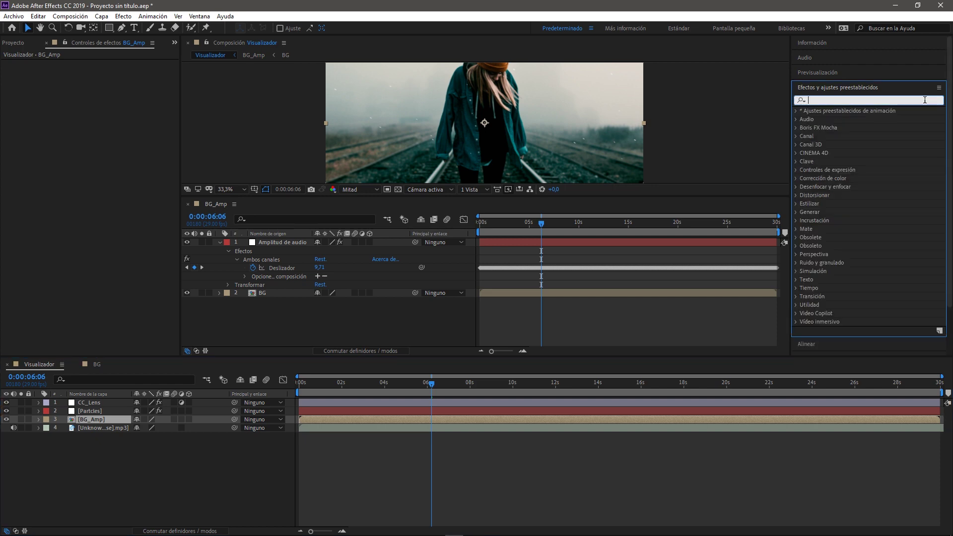
{"action": "type", "text": "definir"}
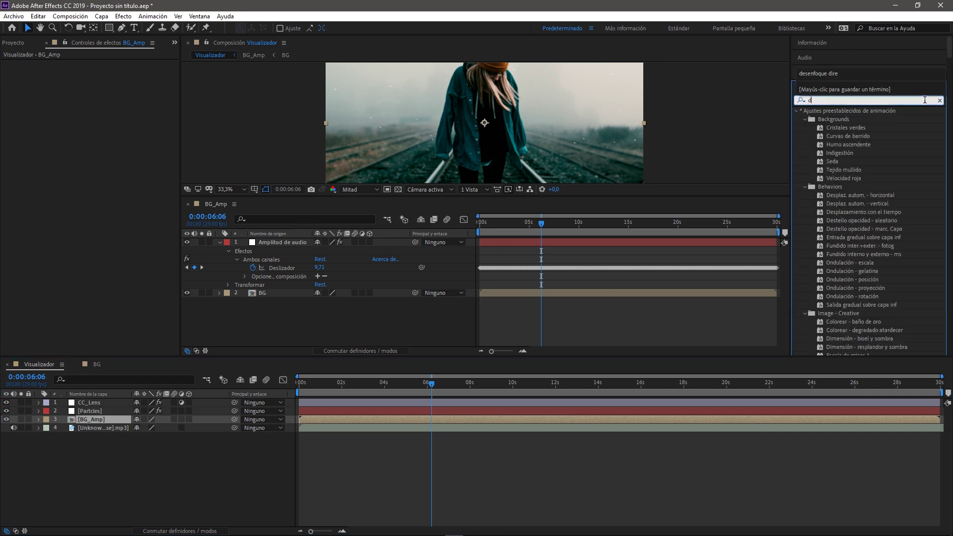
{"action": "left_click_drag", "start_coordinate": [833, 122], "coordinate": [95, 421]}
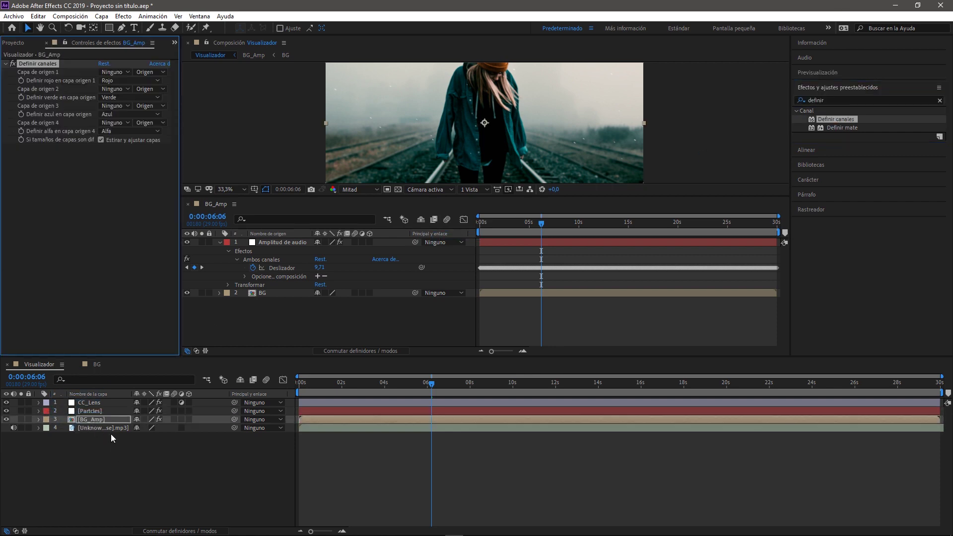
- Duplicate BG_Amp twice and name the copies BG_Amp_R, BG_Amp_G and BG_Amp_B
{"action": "left_click", "coordinate": [104, 419]}
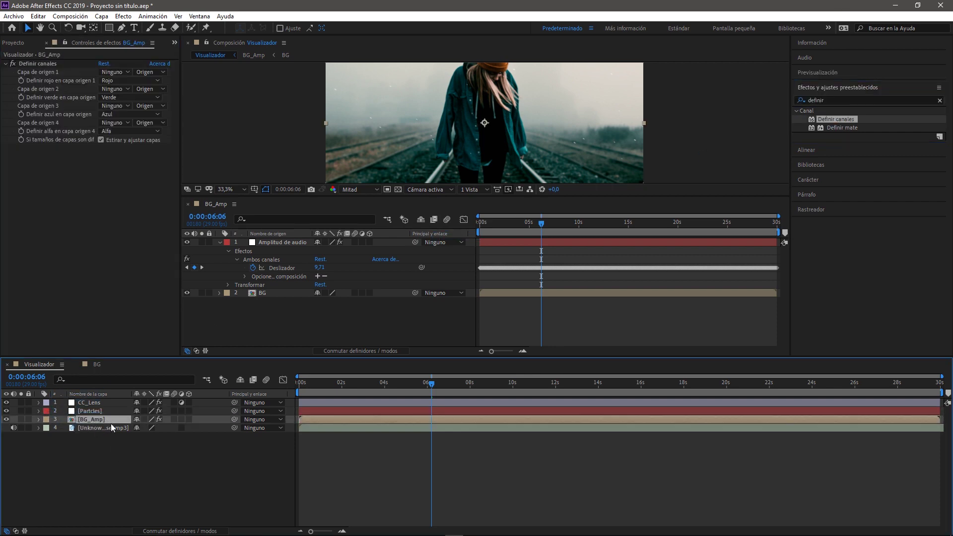
{"action": "key", "text": "ctrl+d"}
{"action": "key", "text": "ctrl+d"}
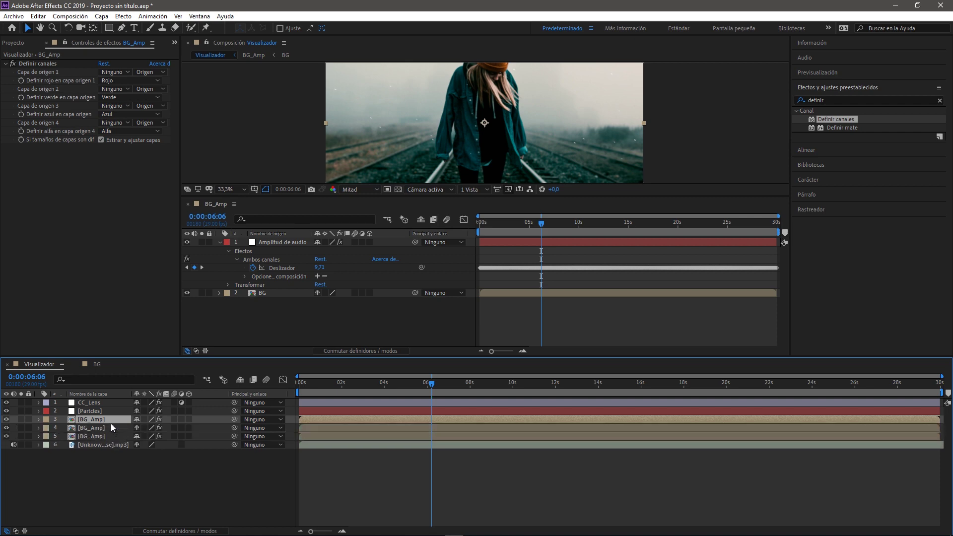
{"action": "key", "text": "Return"}
{"action": "type", "text": "_R"}
{"action": "key", "text": "Return"}
{"action": "left_click", "coordinate": [125, 429]}
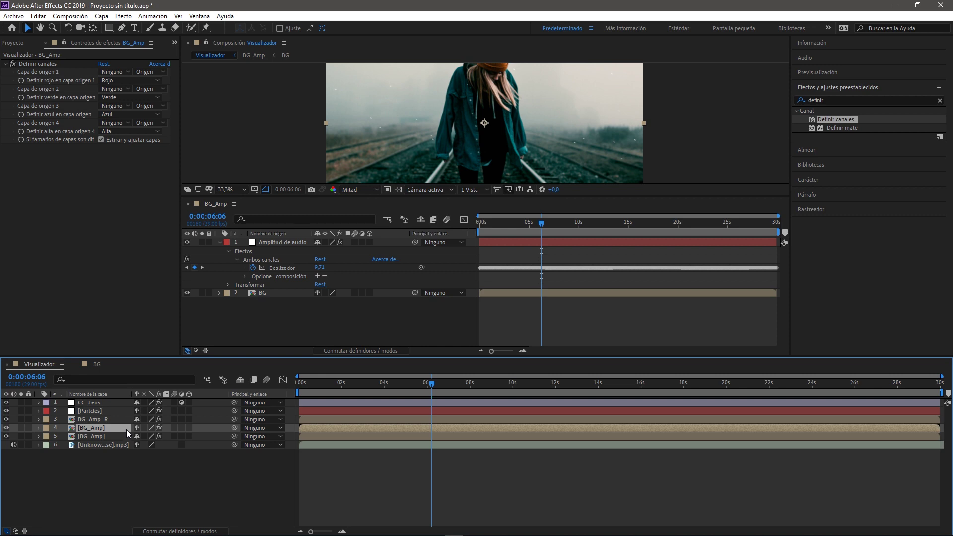
{"action": "key", "text": "Return"}
{"action": "type", "text": "G"}
{"action": "key", "text": "Return"}
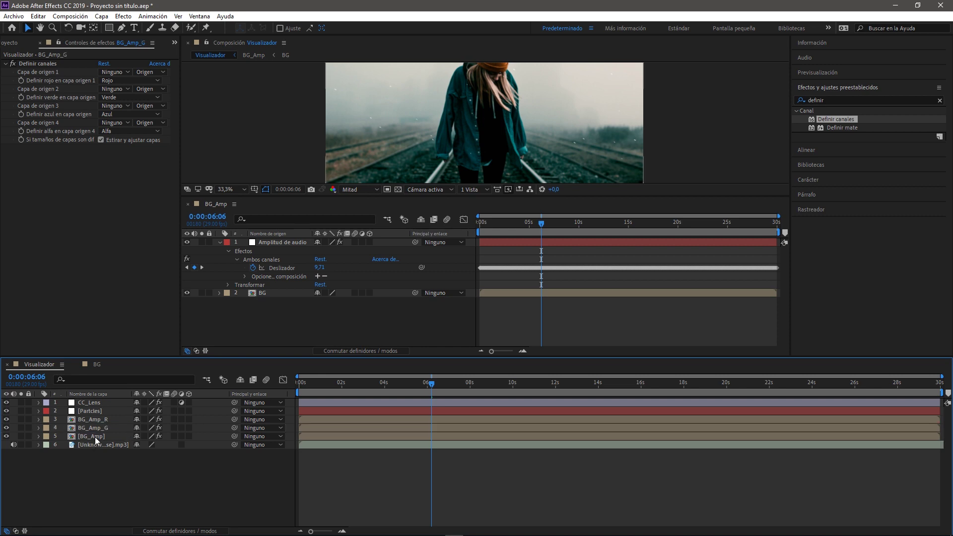
{"action": "left_click", "coordinate": [98, 436]}
{"action": "key", "text": "Return"}
{"action": "key", "text": "End"}
{"action": "type", "text": "_B"}
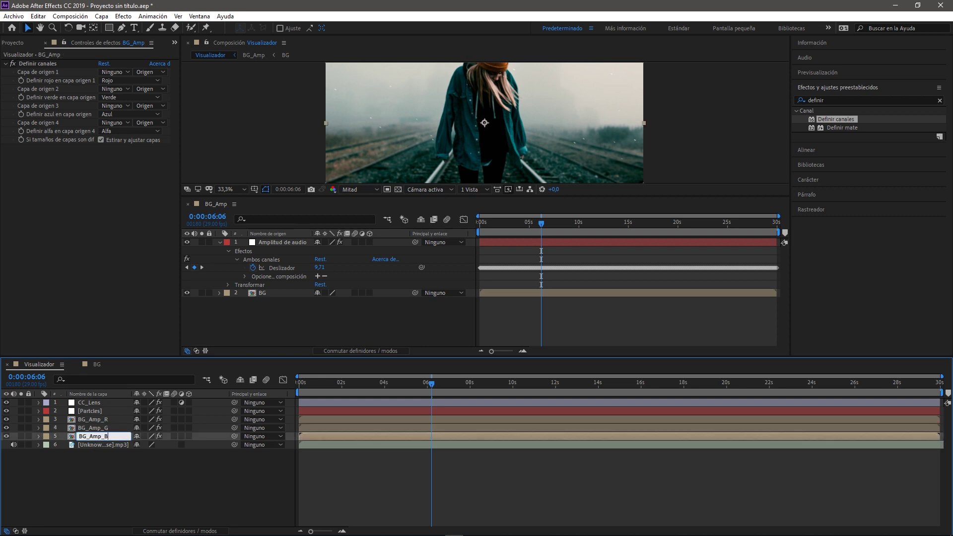
{"action": "key", "text": "Return"}
{"action": "left_click", "coordinate": [75, 474]}
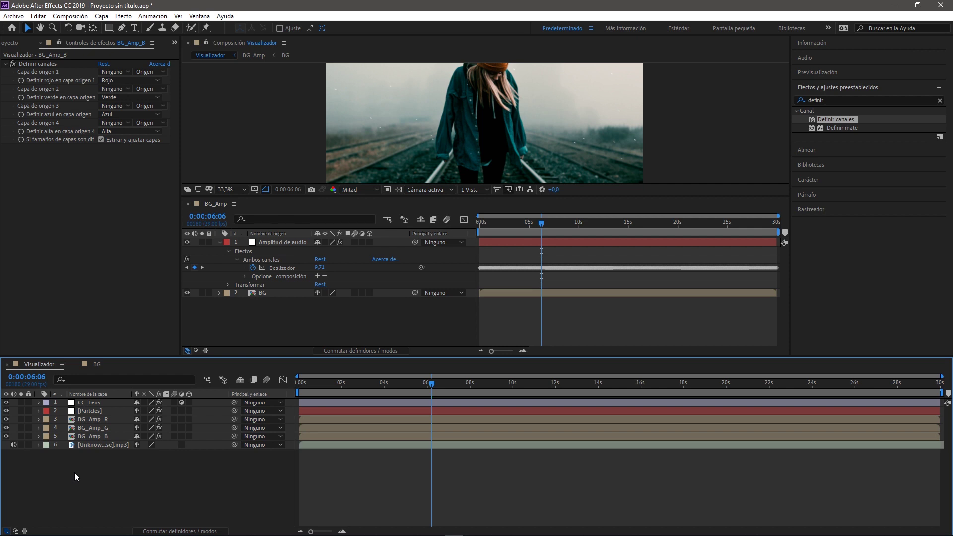
- Set BG_Amp_R's green and blue channel sources to Desactivado
{"action": "left_click_drag", "start_coordinate": [90, 403], "coordinate": [102, 427]}
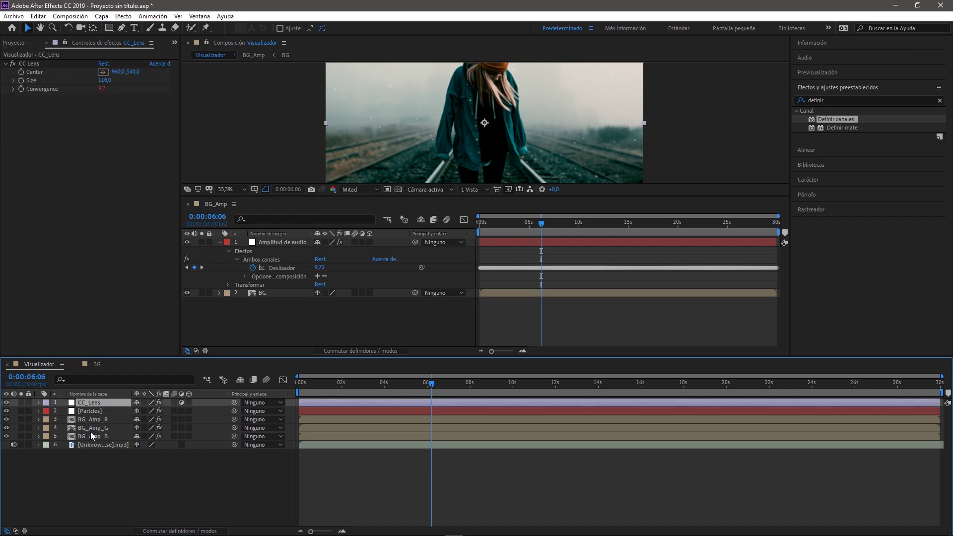
{"action": "key", "text": "ctrl+shift+bracketright"}
{"action": "left_click", "coordinate": [106, 421]}
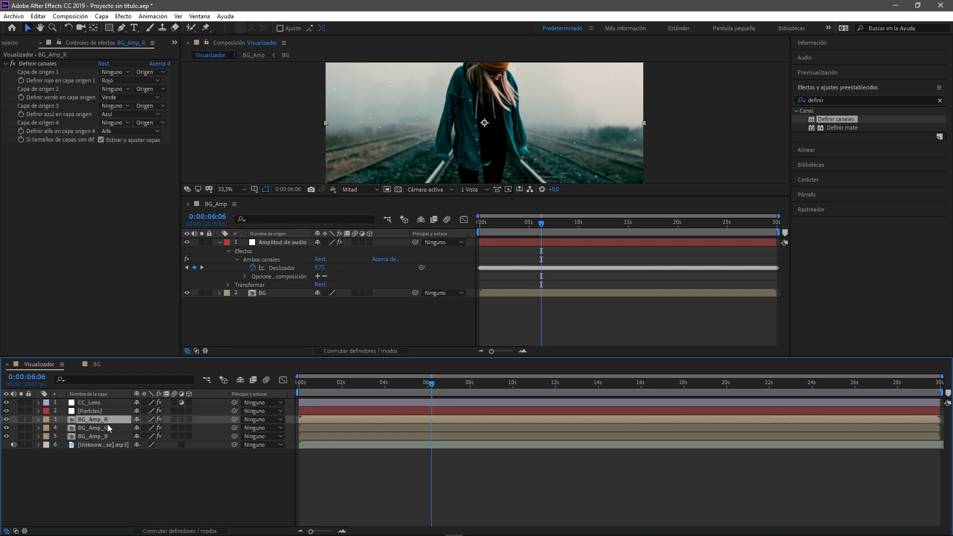
{"action": "left_click", "coordinate": [118, 97]}
{"action": "left_click", "coordinate": [139, 206]}
{"action": "key", "text": "Caps_Lock"}
{"action": "left_click", "coordinate": [129, 114]}
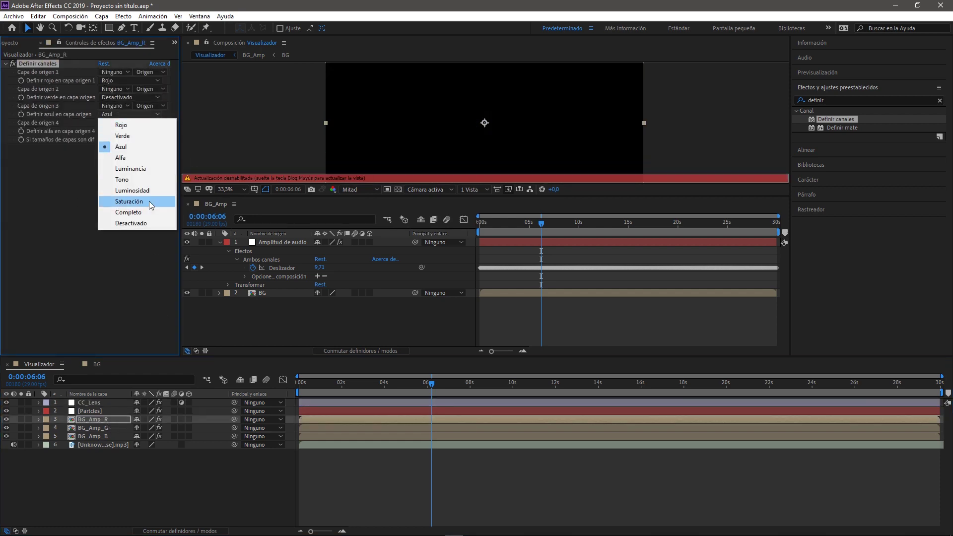
{"action": "left_click", "coordinate": [145, 222]}
{"action": "key", "text": "Caps_Lock"}
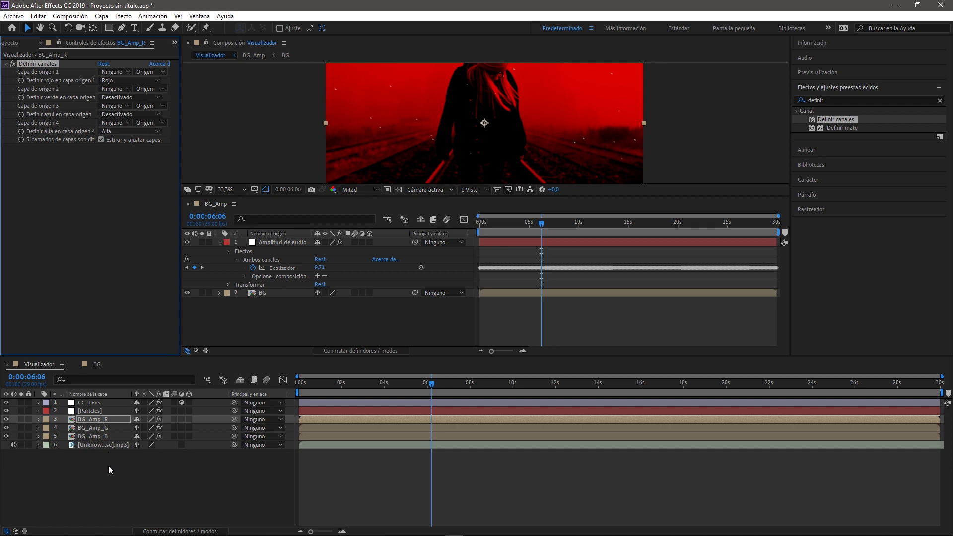
- Set BG_Amp_G's red and blue channel sources to Desactivado
{"action": "left_click", "coordinate": [94, 428]}
{"action": "left_click", "coordinate": [112, 80]}
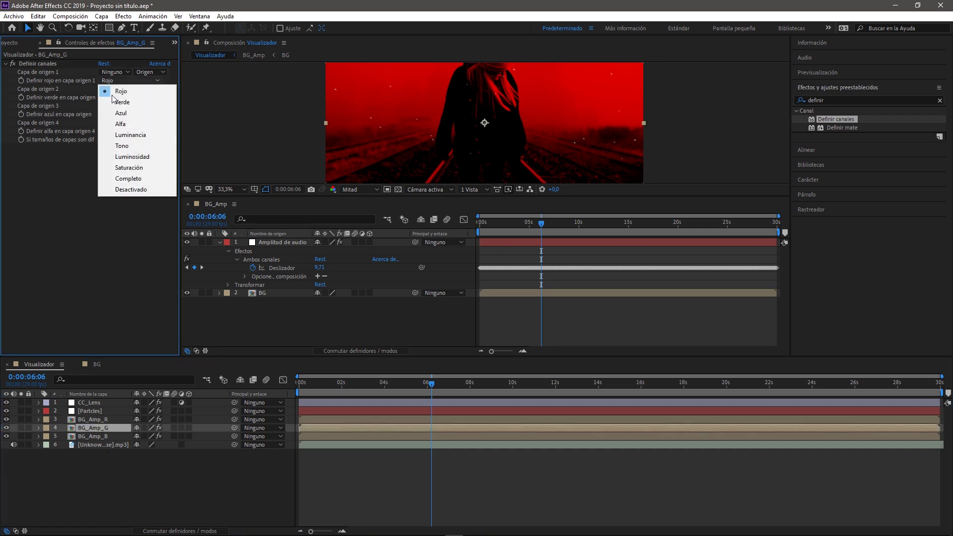
{"action": "left_click", "coordinate": [131, 189]}
{"action": "left_click", "coordinate": [119, 124]}
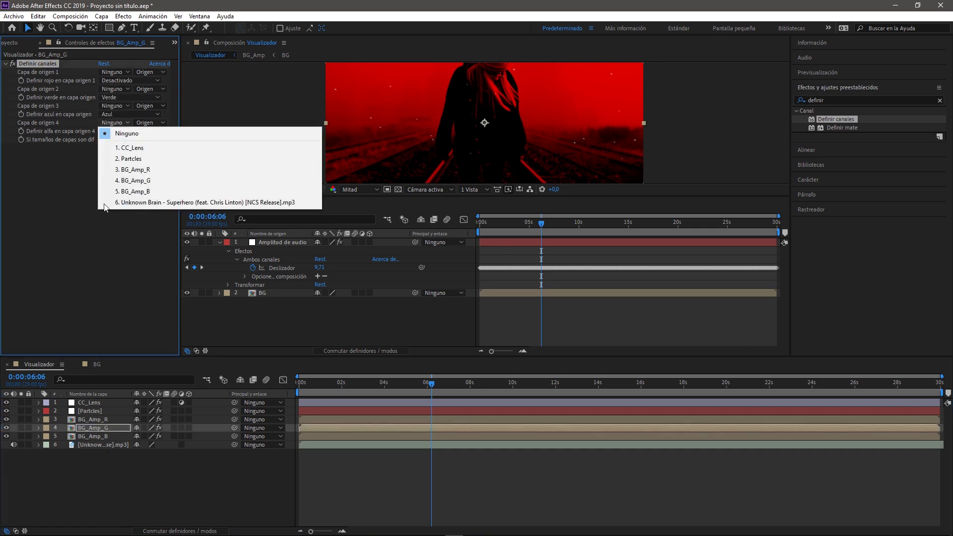
{"action": "left_click", "coordinate": [130, 114]}
{"action": "left_click", "coordinate": [129, 114]}
{"action": "left_click", "coordinate": [119, 224]}
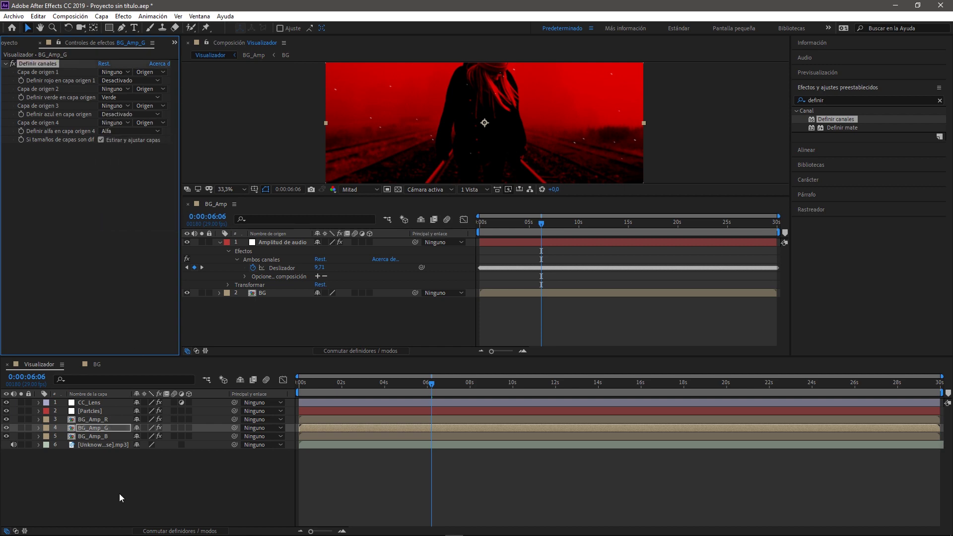
- Set BG_Amp_B's red and green sources to Desactivado, then select all three channel layers
{"action": "left_click", "coordinate": [120, 494]}
{"action": "left_click", "coordinate": [97, 437]}
{"action": "left_click", "coordinate": [144, 81]}
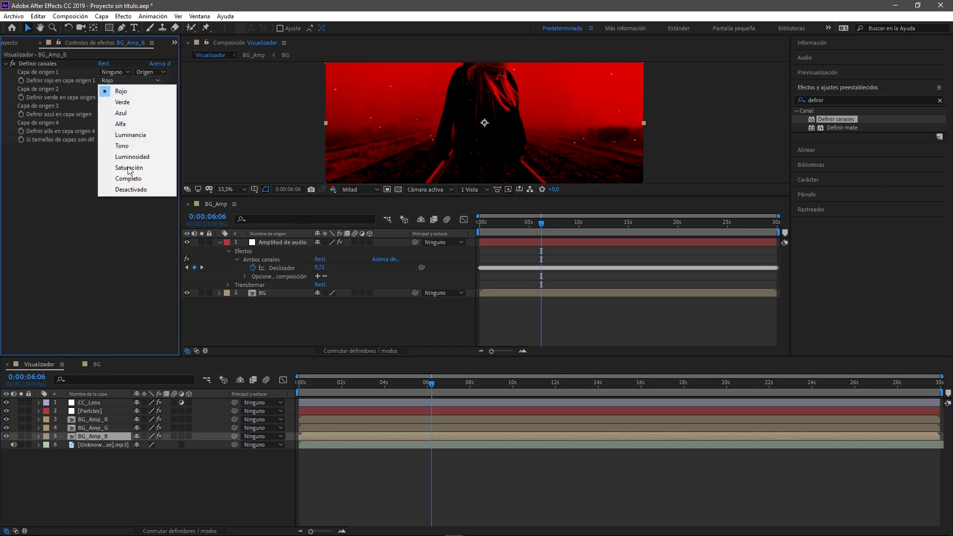
{"action": "left_click", "coordinate": [136, 193]}
{"action": "left_click", "coordinate": [121, 99]}
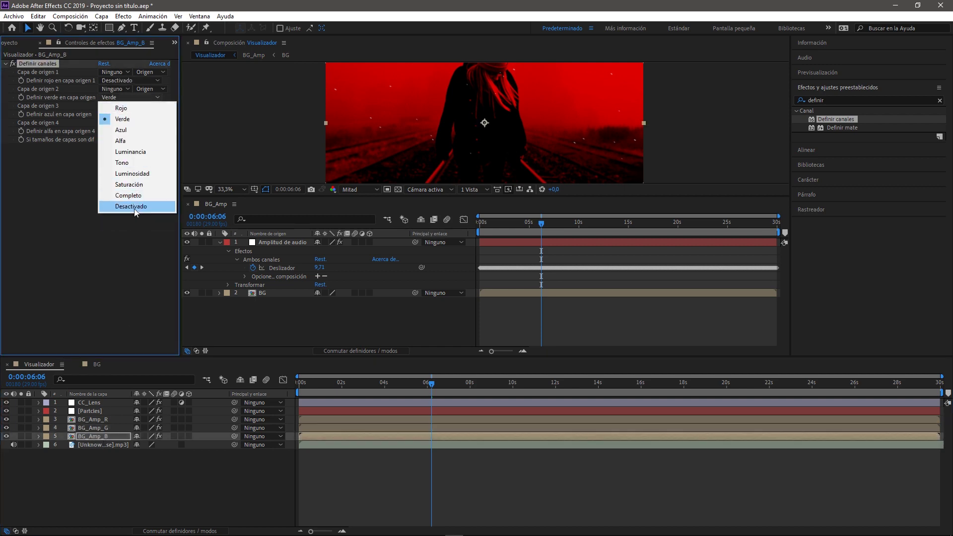
{"action": "left_click", "coordinate": [135, 209]}
{"action": "left_click", "coordinate": [138, 474]}
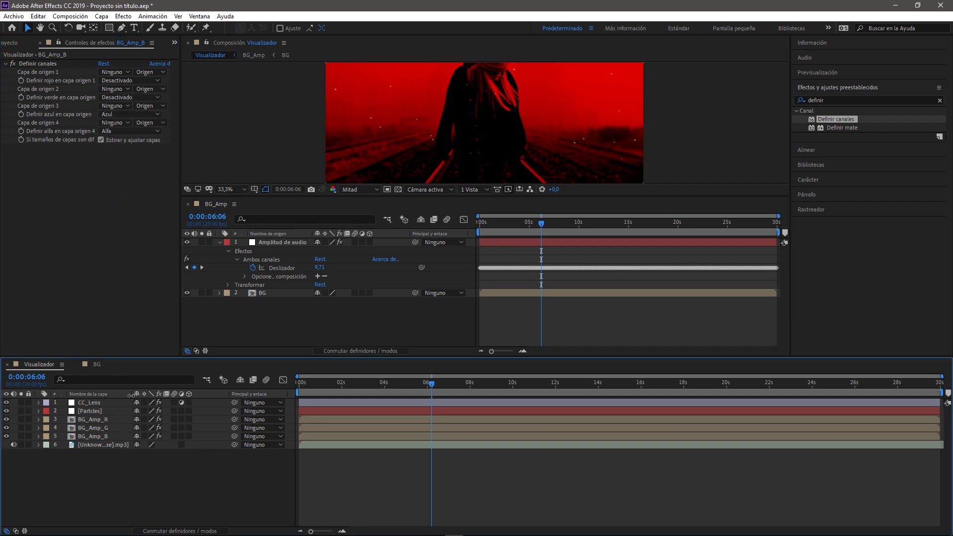
{"action": "left_click", "coordinate": [109, 437]}
{"action": "left_click", "coordinate": [109, 419], "text": "shift"}
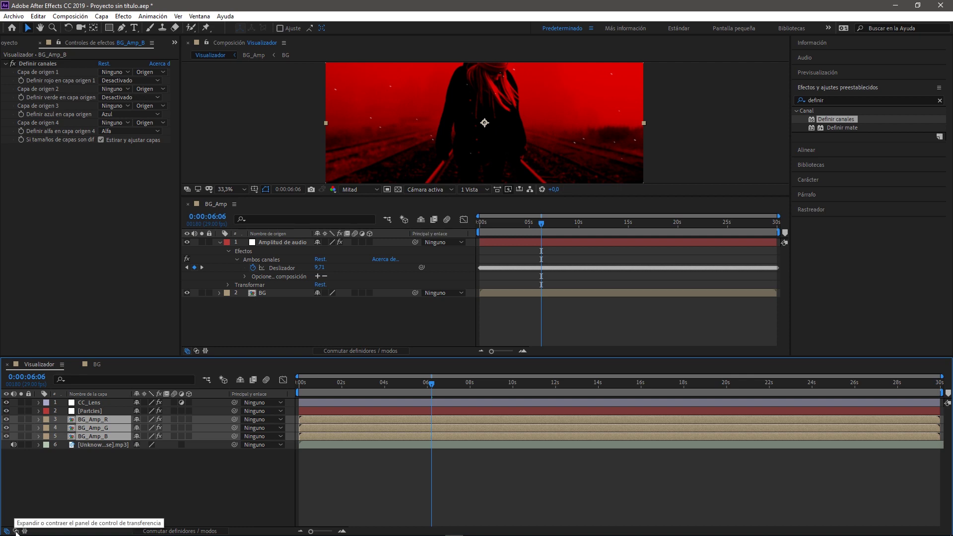
- Set the three BG_Amp channel layers to Pantalla mode and reveal BG_Amp_R's Position
{"action": "left_click", "coordinate": [16, 531]}
{"action": "left_click", "coordinate": [250, 421]}
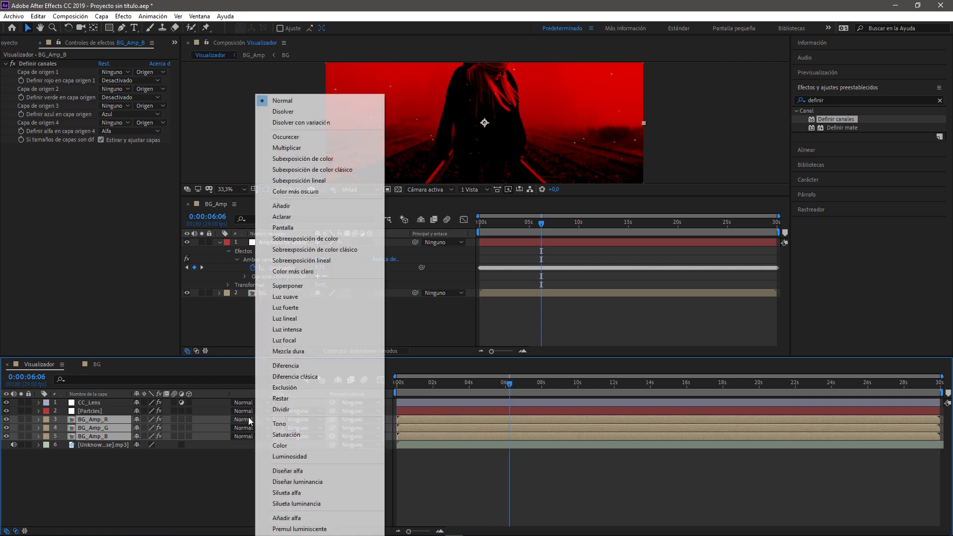
{"action": "left_click", "coordinate": [318, 229]}
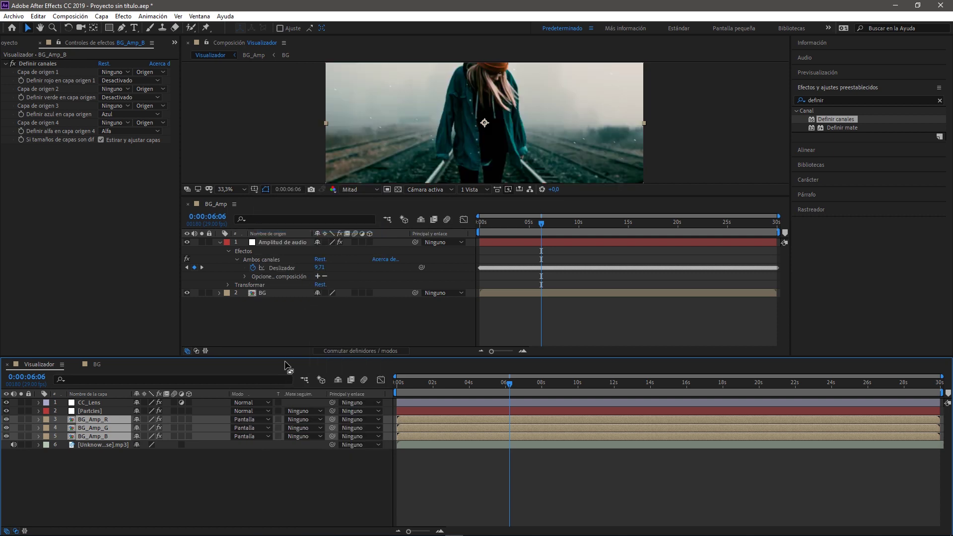
{"action": "left_click", "coordinate": [269, 479]}
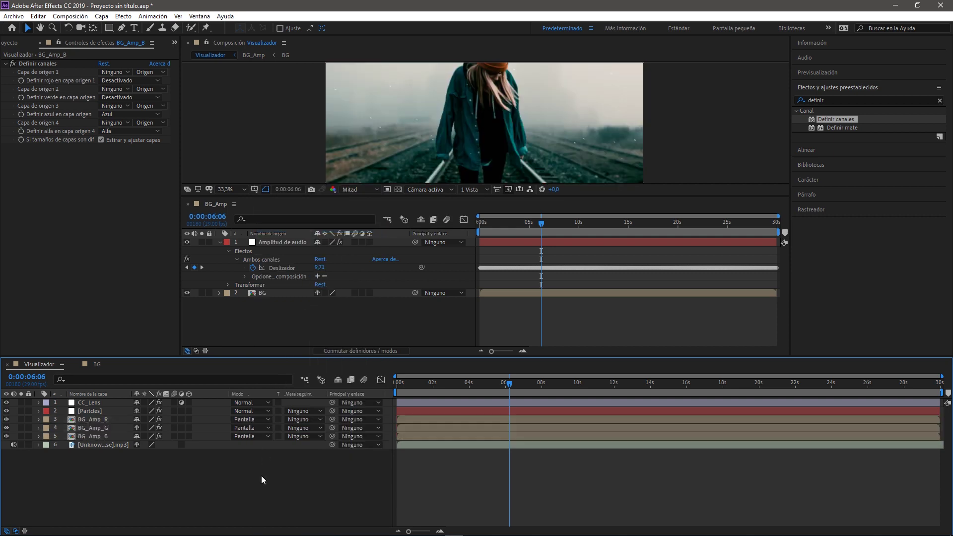
{"action": "left_click", "coordinate": [104, 422]}
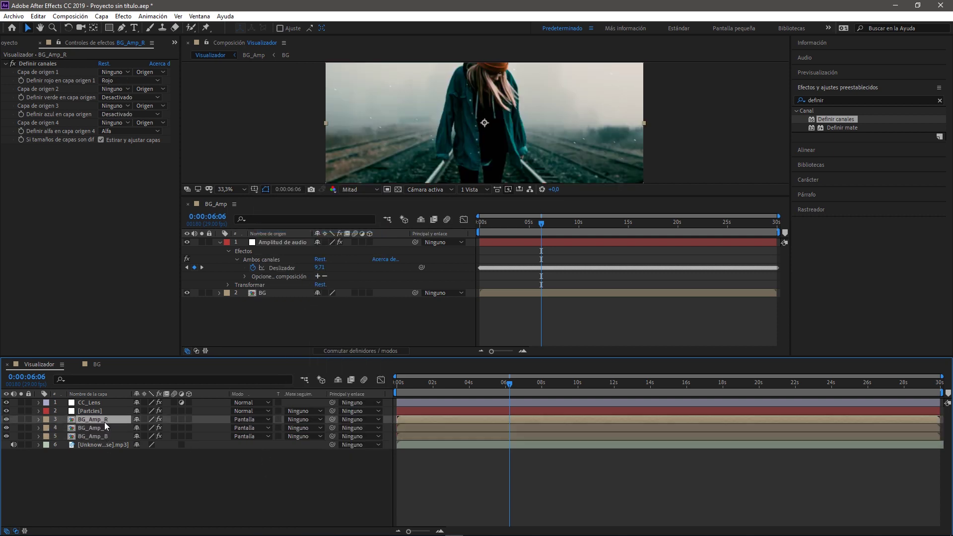
{"action": "key", "text": "p"}
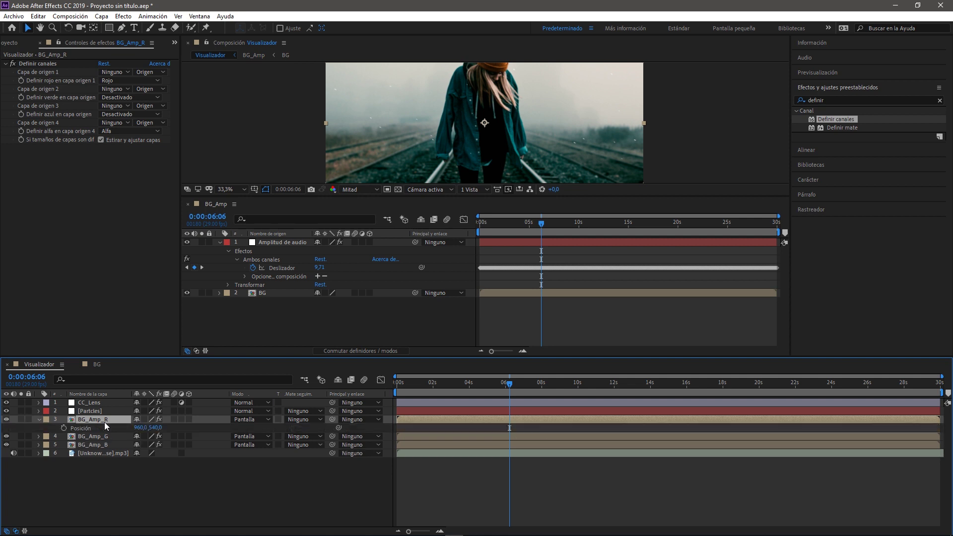
- Link BG_Amp_R's Position to the Amplitud de audio slider plus [960,540]
{"action": "left_click", "coordinate": [63, 428], "text": "alt"}
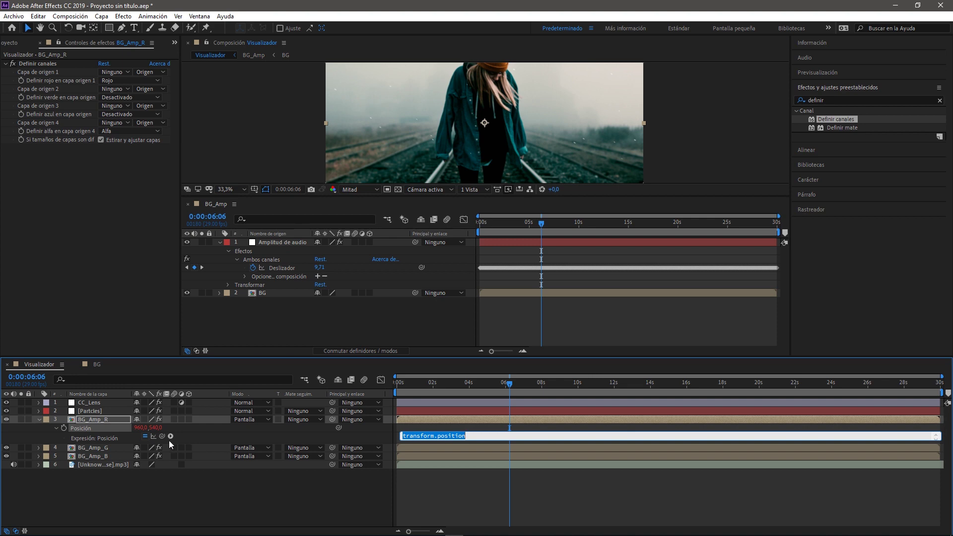
{"action": "mouse_move", "coordinate": [162, 437]}
{"action": "left_mouse_down"}
{"action": "mouse_move", "coordinate": [155, 457]}
{"action": "mouse_move", "coordinate": [282, 269]}
{"action": "left_mouse_up"}
{"action": "type", "text": "+"}
{"action": "type", "text": "["}
{"action": "type", "text": "96"}
{"action": "type", "text": "0,540"}
{"action": "type", "text": "]"}
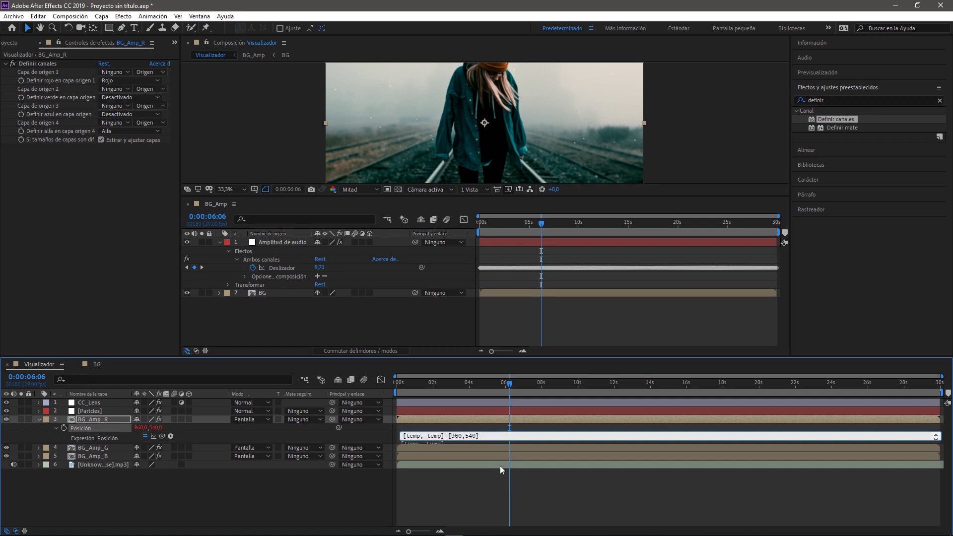
{"action": "left_click", "coordinate": [474, 488]}
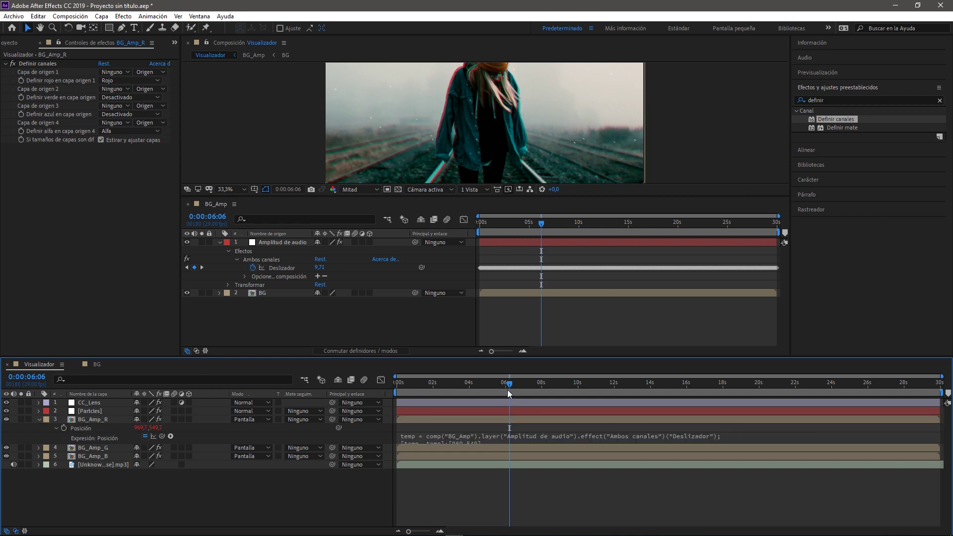
- Close the BG_Amp timeline and scrub around 0:00:04:11 to preview the pulsing red split
{"action": "left_click_drag", "start_coordinate": [508, 385], "coordinate": [476, 387]}
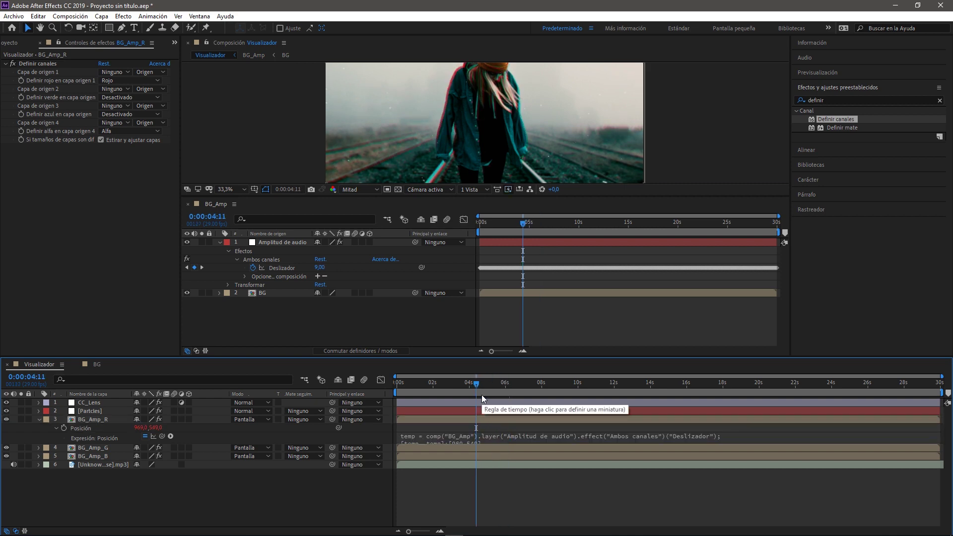
{"action": "left_click", "coordinate": [187, 204]}
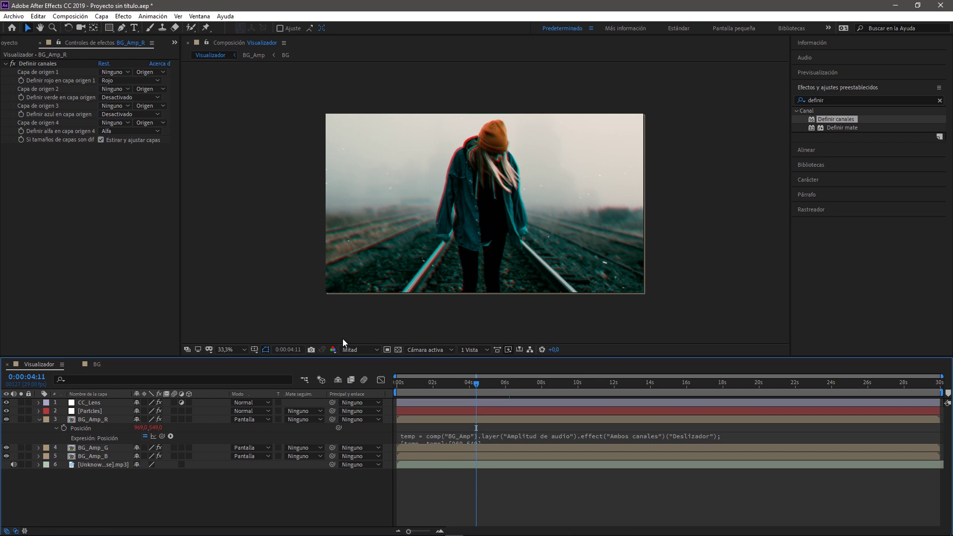
{"action": "mouse_move", "coordinate": [454, 385]}
{"action": "left_mouse_down"}
{"action": "mouse_move", "coordinate": [549, 395]}
{"action": "mouse_move", "coordinate": [447, 398]}
{"action": "left_mouse_up"}
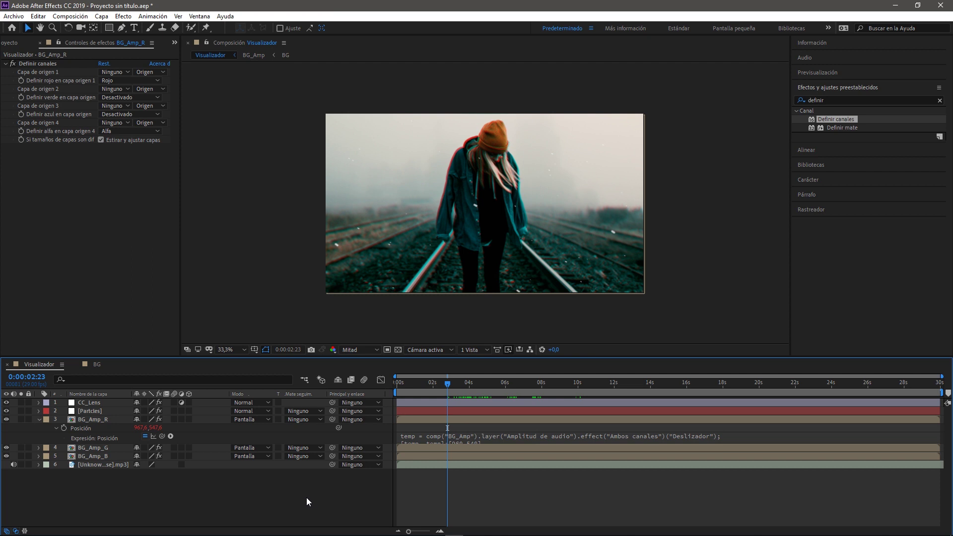
- Draw a horizontal shape-layer line along the comp's bottom edge with the pen
{"action": "right_click", "coordinate": [236, 492]}
{"action": "mouse_move", "coordinate": [294, 383]}
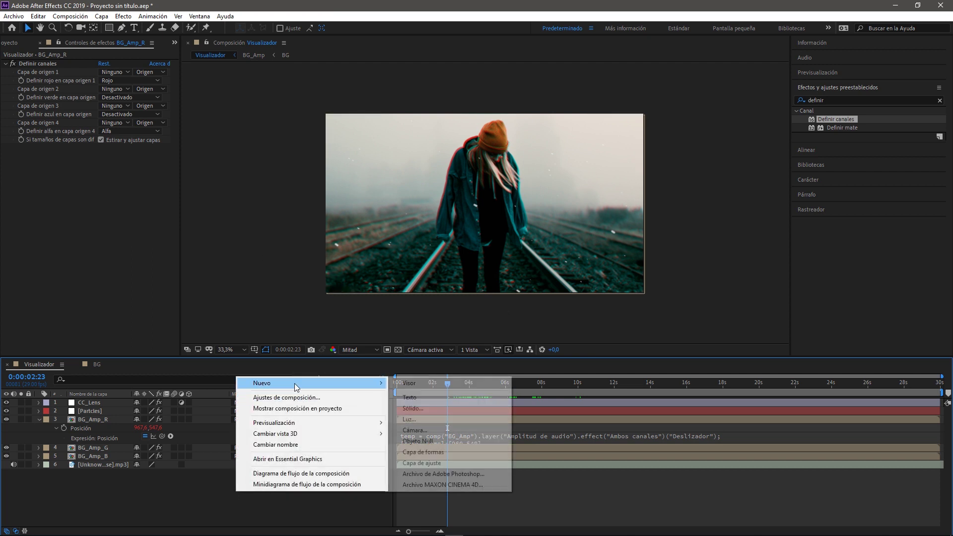
{"action": "key", "text": "Escape"}
{"action": "left_click", "coordinate": [122, 28]}
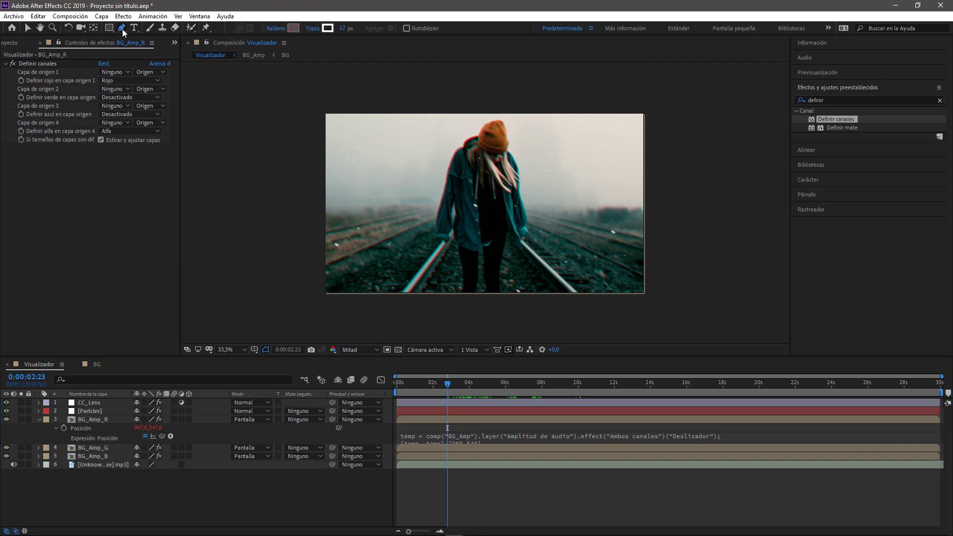
{"action": "left_click", "coordinate": [640, 283]}
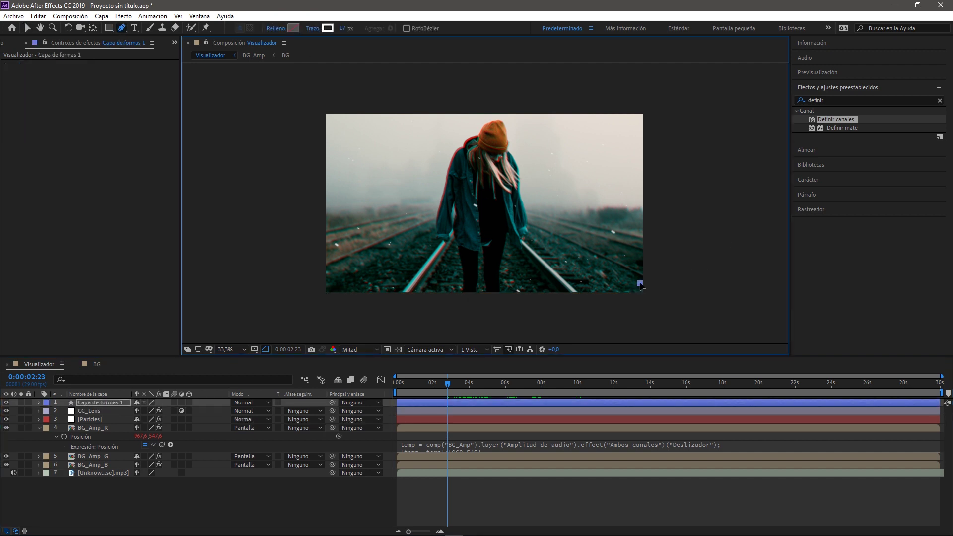
{"action": "left_click", "coordinate": [514, 284], "text": "shift"}
{"action": "left_click", "coordinate": [267, 497]}
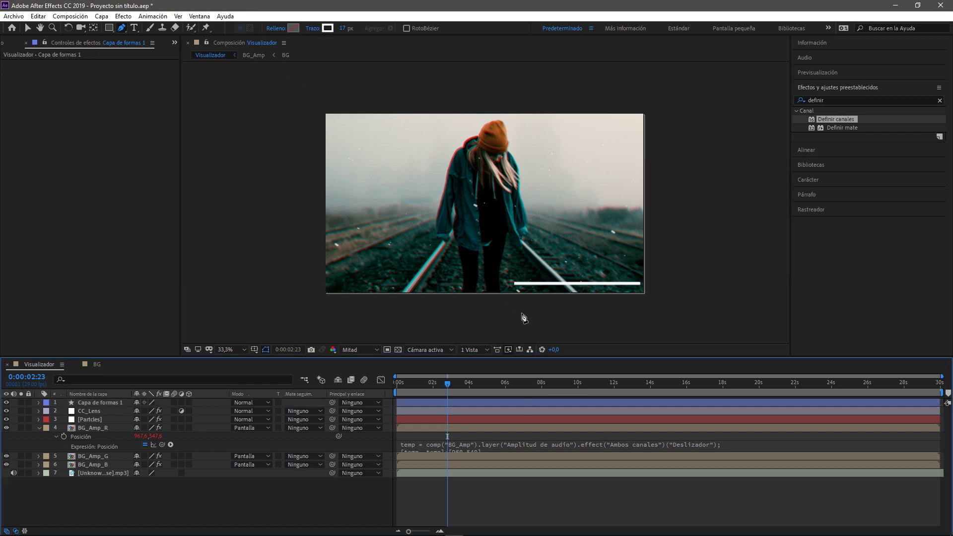
- Give the bar a 10 px stroke width and begin renaming its layer
{"action": "left_click", "coordinate": [106, 402]}
{"action": "left_click", "coordinate": [343, 28]}
{"action": "type", "text": "10"}
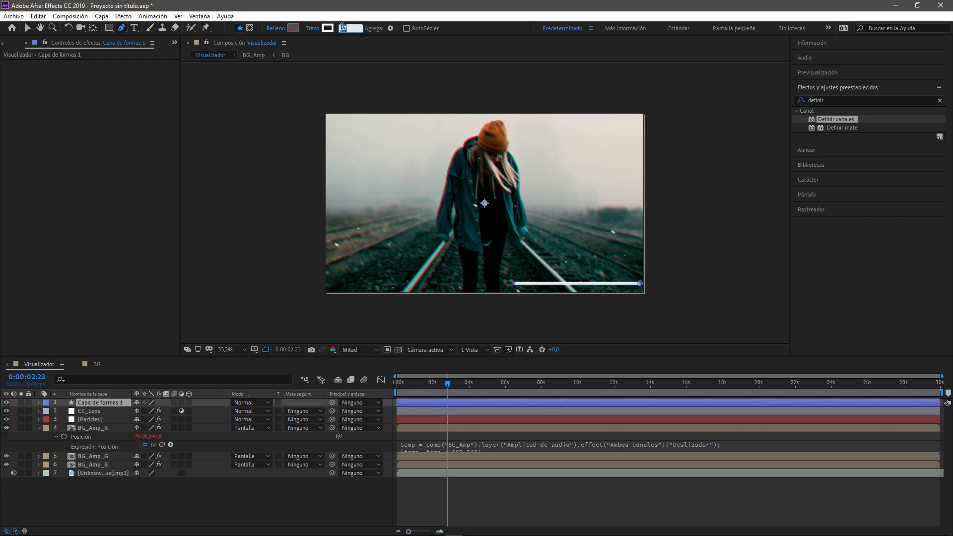
{"action": "key", "text": "Return"}
{"action": "left_click", "coordinate": [151, 508]}
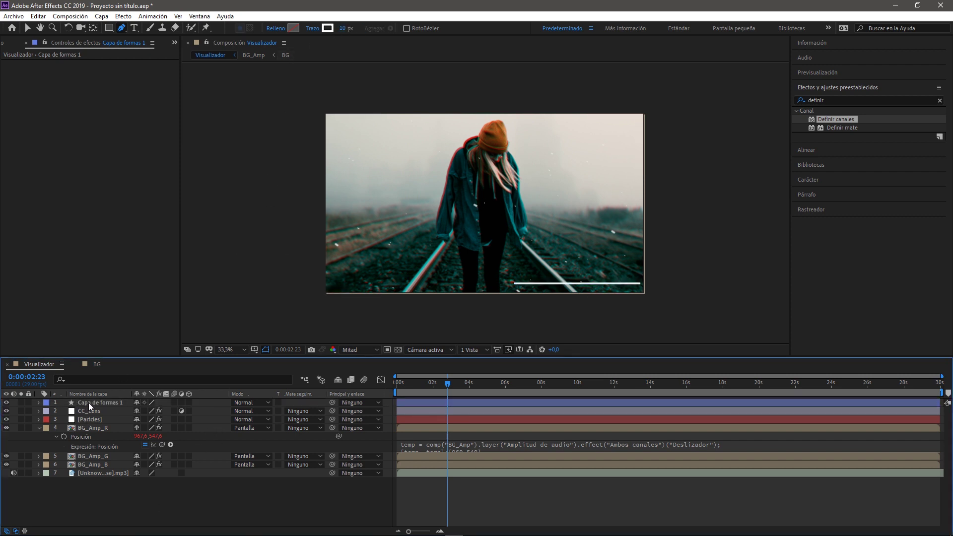
{"action": "left_click", "coordinate": [88, 403]}
{"action": "key", "text": "Return"}
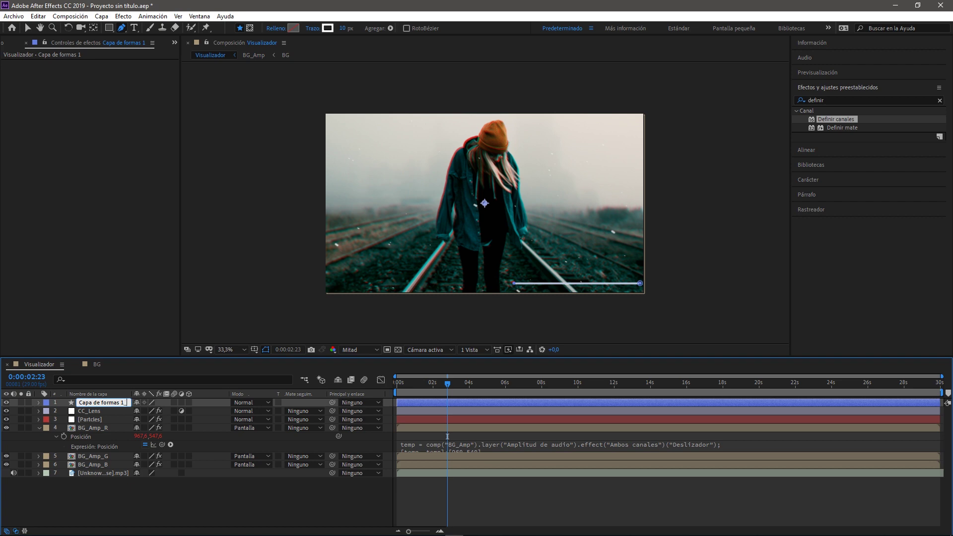
- Rename the bar layer to Bar_Alfa and duplicate it as Bar__Full
{"action": "type", "text": "Baj"}
{"action": "key", "text": "BackSpace"}
{"action": "key", "text": "BackSpace"}
{"action": "key", "text": "BackSpace"}
{"action": "key", "text": "BackSpace"}
{"action": "key", "text": "BackSpace"}
{"action": "key", "text": "BackSpace"}
{"action": "key", "text": "BackSpace"}
{"action": "key", "text": "BackSpace"}
{"action": "key", "text": "BackSpace"}
{"action": "type", "text": "Bar_"}
{"action": "type", "text": "Alfa"}
{"action": "key", "text": "Return"}
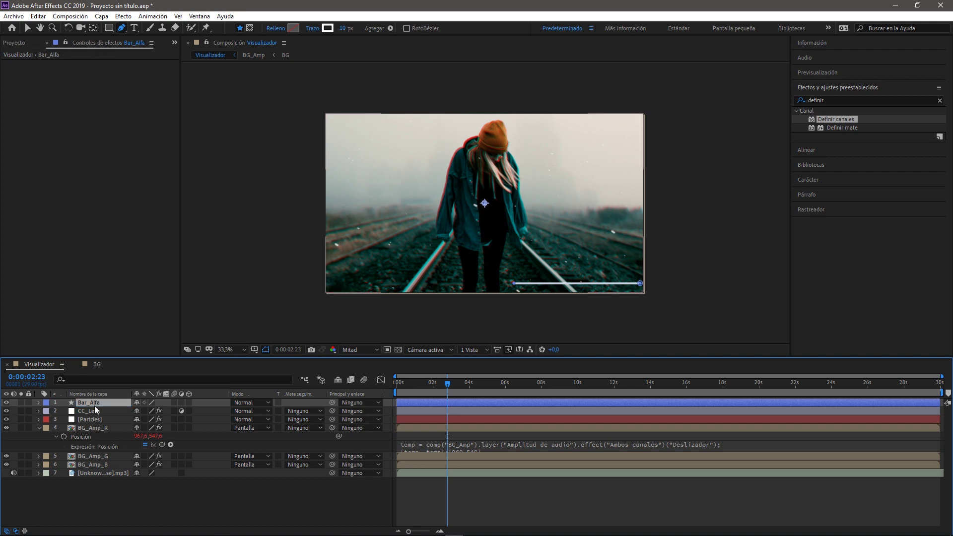
{"action": "key", "text": "ctrl+d"}
{"action": "key", "text": "Return"}
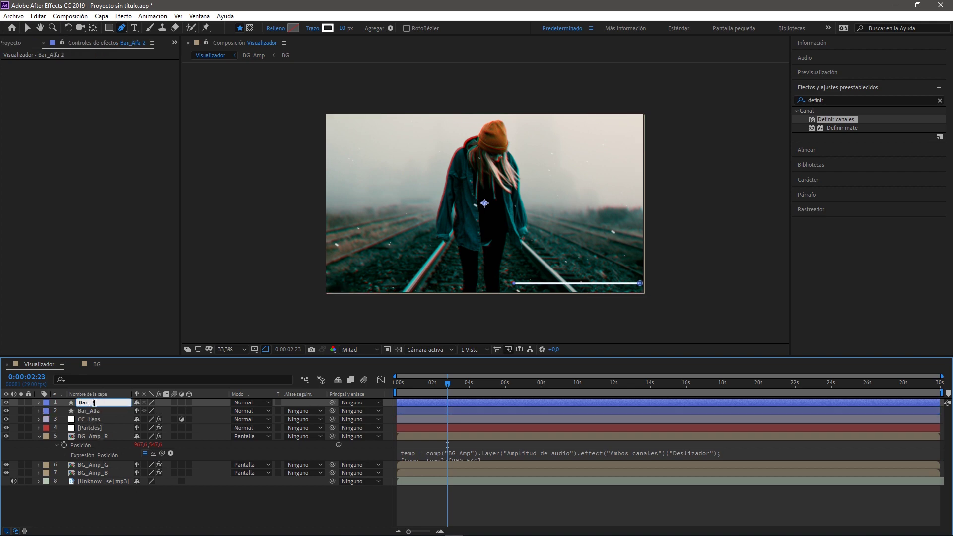
{"action": "type", "text": "Full"}
{"action": "key", "text": "Return"}
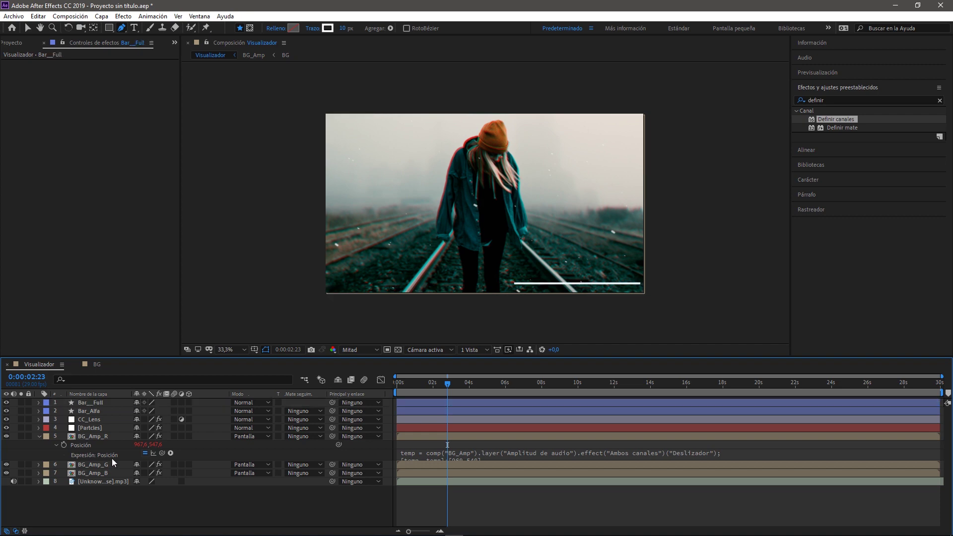
- Set Bar_Alfa's opacity to 30%
{"action": "left_click", "coordinate": [101, 412]}
{"action": "key", "text": "t"}
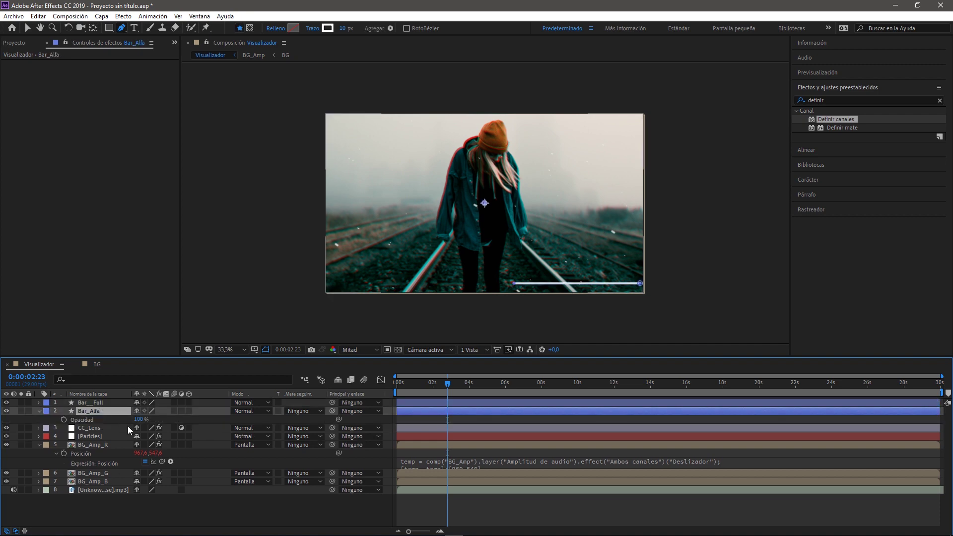
{"action": "left_click", "coordinate": [141, 419]}
{"action": "type", "text": "30"}
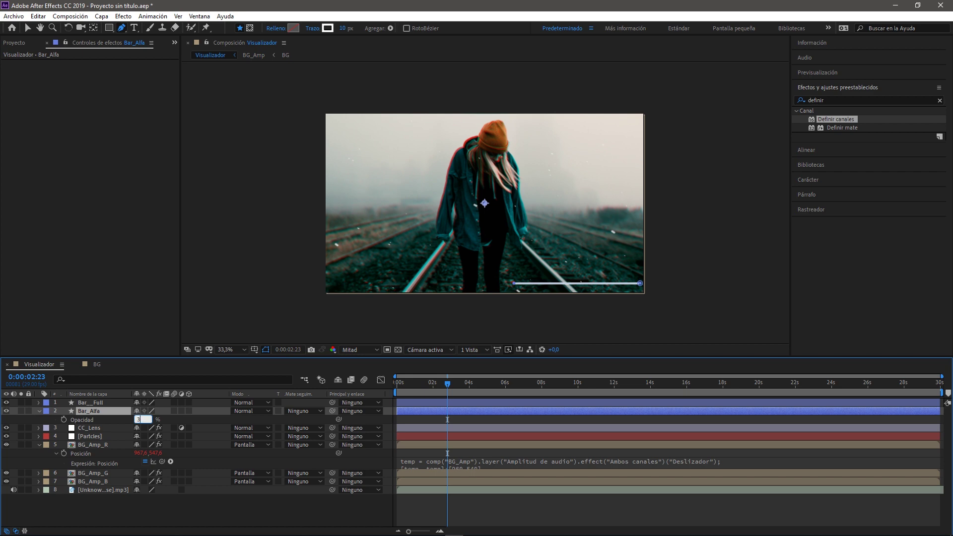
{"action": "key", "text": "Return"}
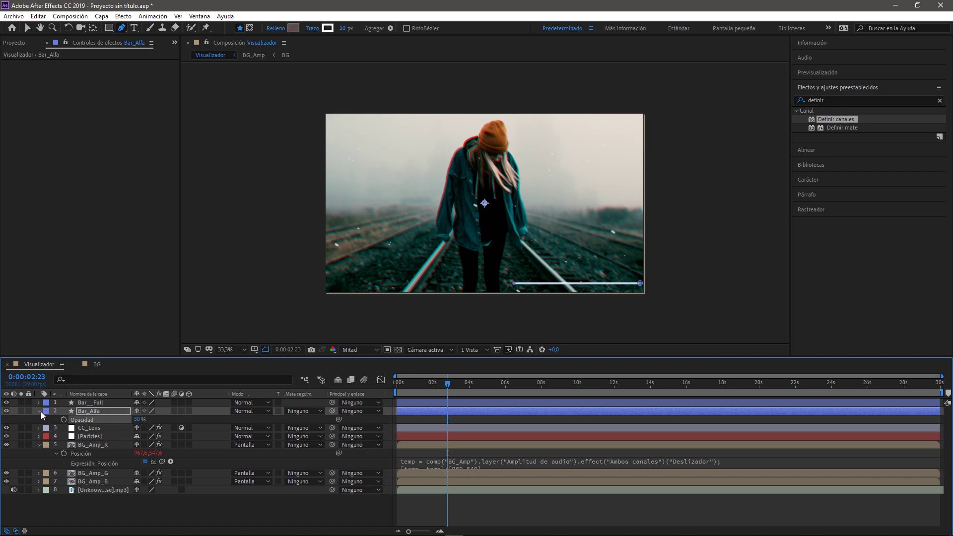
- Give Bar_Alfa's Forma 1 stroke Fin redondo line ends
{"action": "left_click", "coordinate": [39, 411]}
{"action": "left_click", "coordinate": [39, 411]}
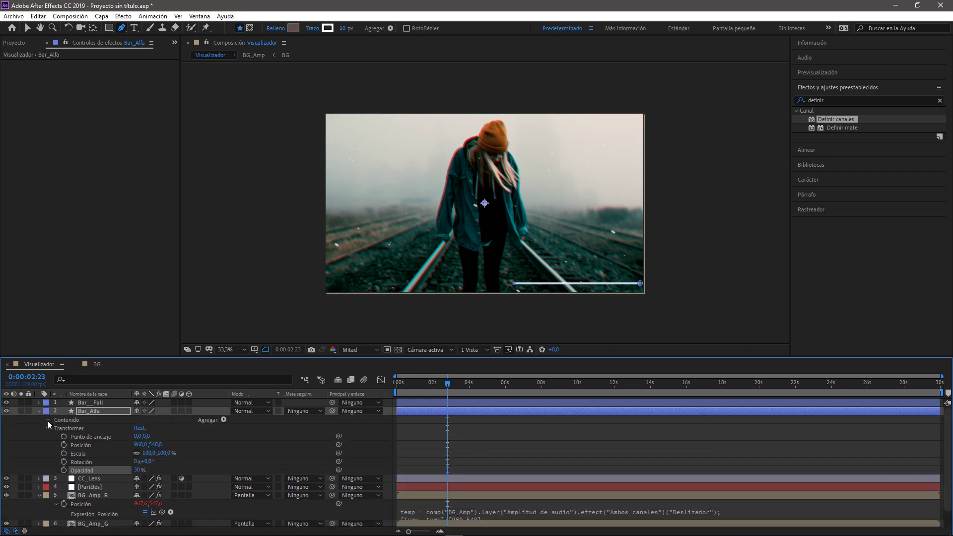
{"action": "left_click", "coordinate": [47, 421]}
{"action": "left_click", "coordinate": [57, 429]}
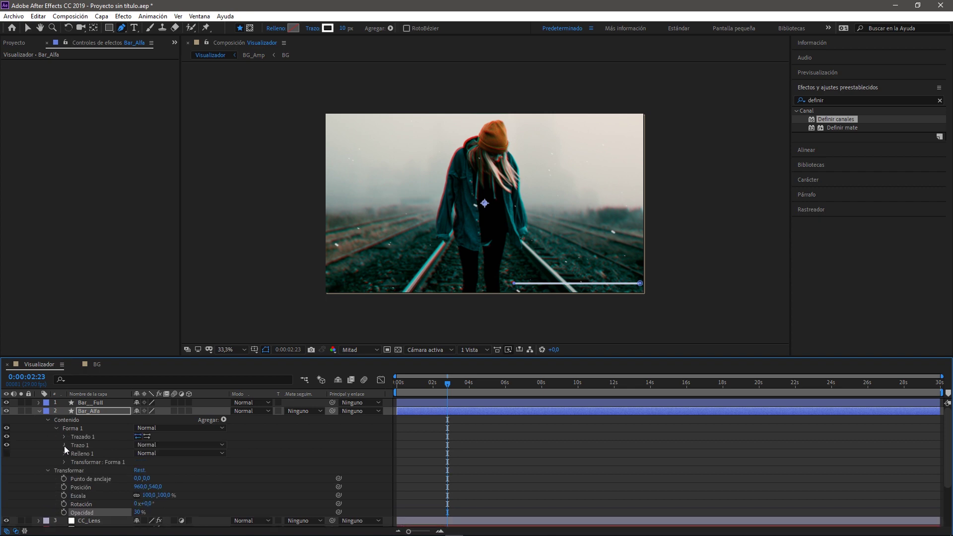
{"action": "left_click", "coordinate": [64, 445]}
{"action": "left_click", "coordinate": [170, 488]}
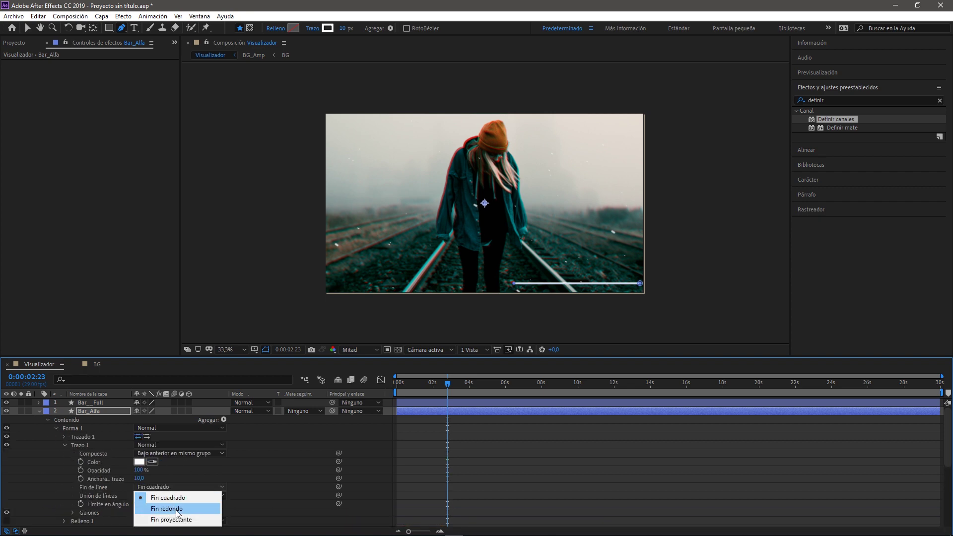
{"action": "left_click", "coordinate": [167, 508]}
- Give Bar__Full's Forma 1 stroke Fin redondo line ends as well
{"action": "left_click", "coordinate": [39, 410]}
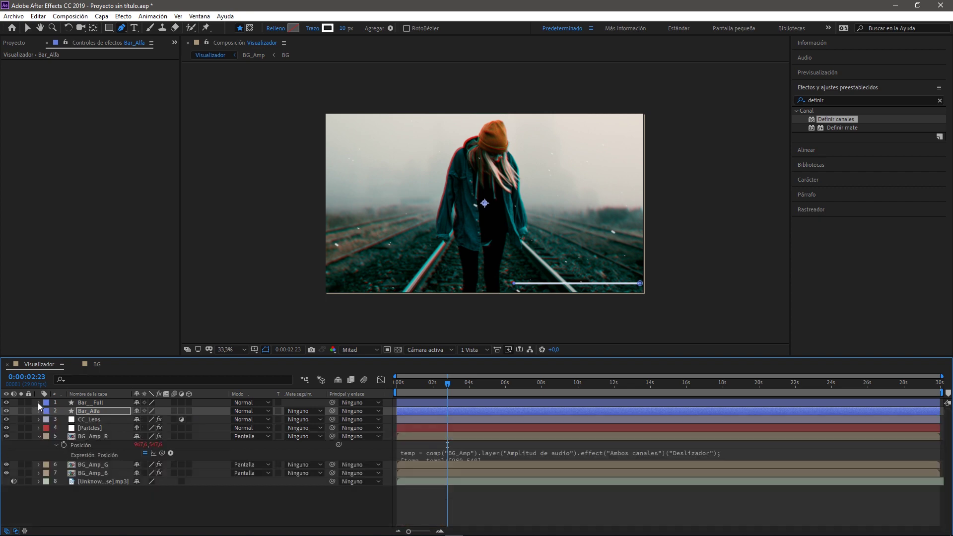
{"action": "left_click", "coordinate": [38, 403]}
{"action": "left_click", "coordinate": [47, 411]}
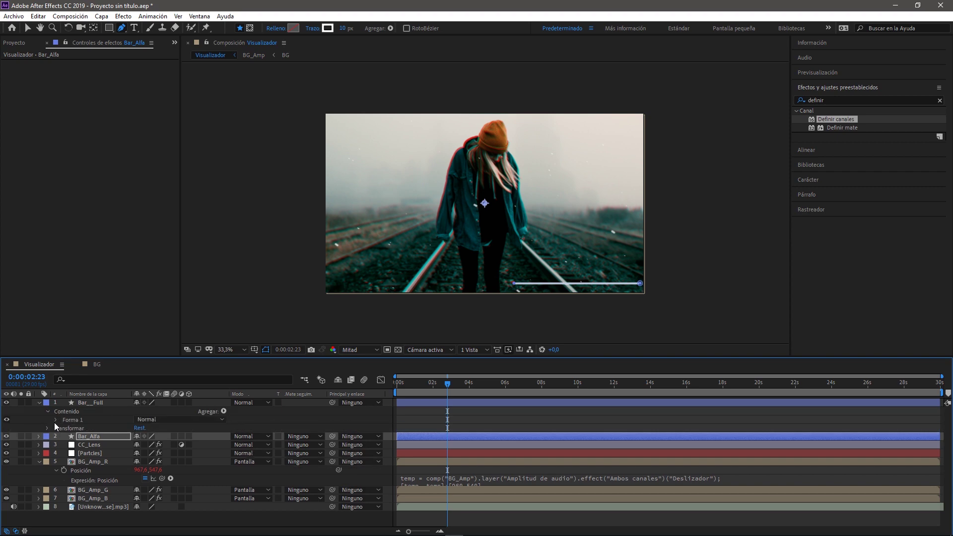
{"action": "left_click", "coordinate": [56, 420]}
{"action": "left_click", "coordinate": [64, 437]}
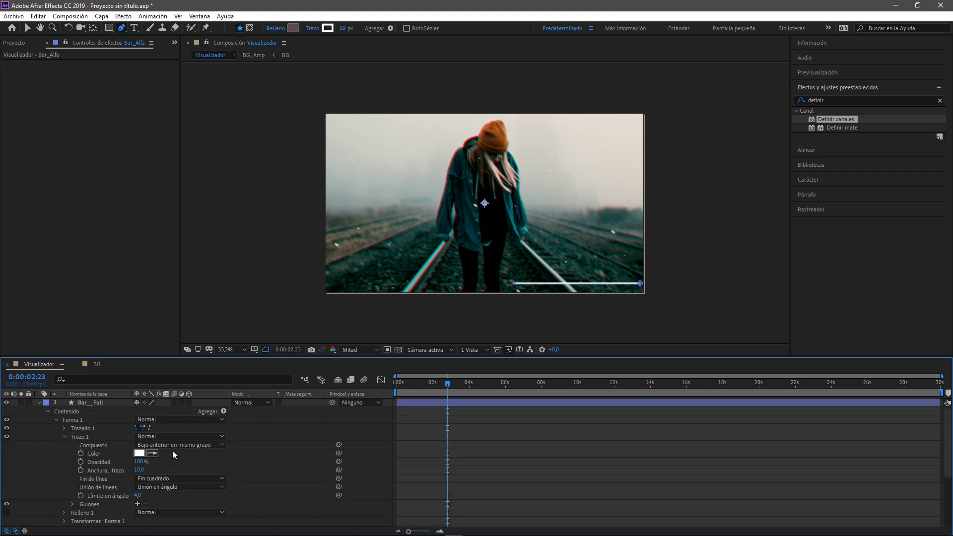
{"action": "left_click", "coordinate": [169, 479]}
{"action": "left_click", "coordinate": [164, 500]}
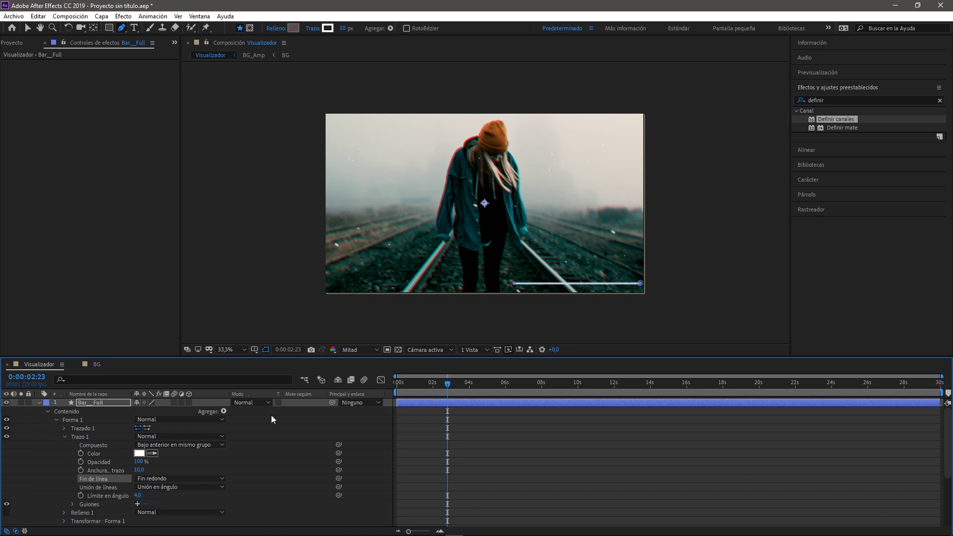
- Add Recortar trazados to Bar__Full's shape and expand its settings
{"action": "left_click", "coordinate": [223, 412]}
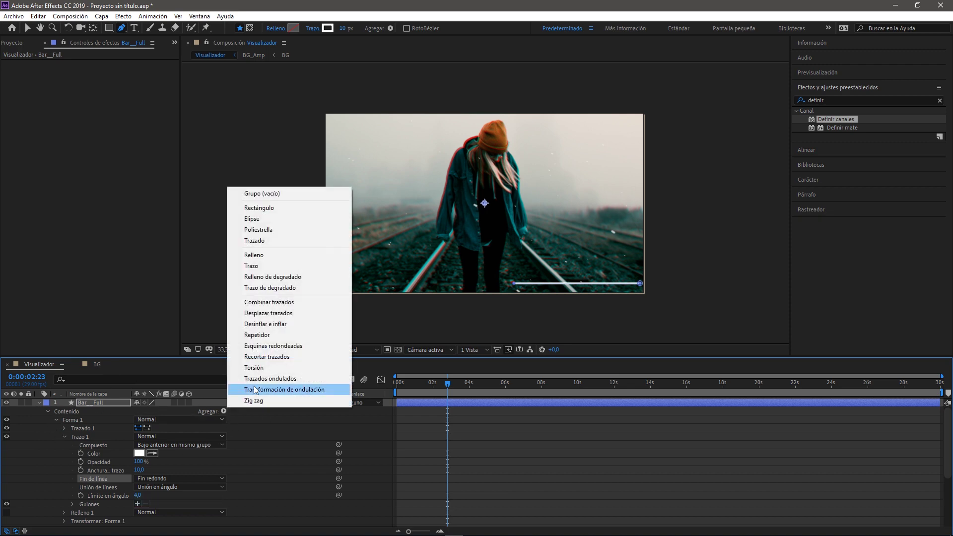
{"action": "left_click", "coordinate": [289, 357]}
{"action": "left_click", "coordinate": [64, 445]}
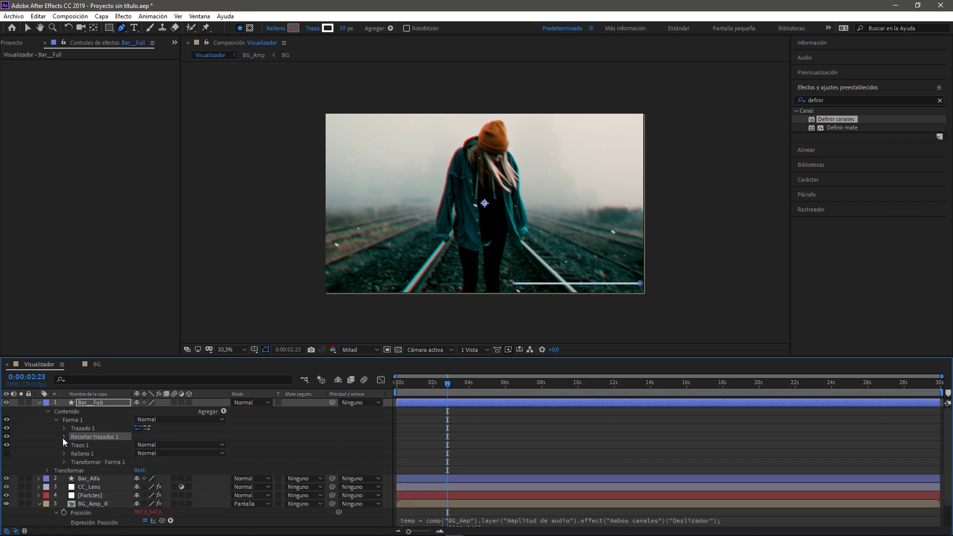
{"action": "left_click", "coordinate": [63, 436]}
- Keyframe the trim Fin from 0% at the composition start to 100% at the end
{"action": "key", "text": "Home"}
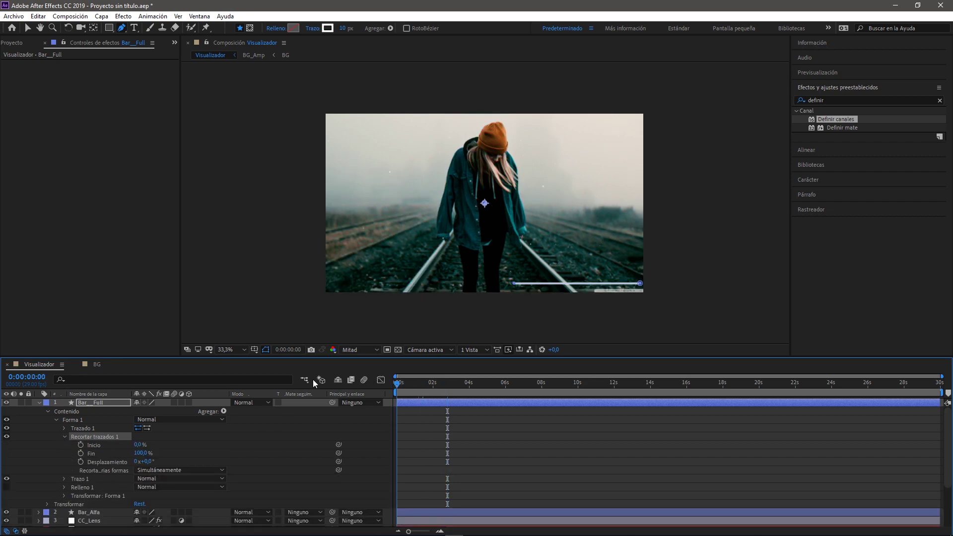
{"action": "left_click", "coordinate": [142, 453]}
{"action": "type", "text": "74"}
{"action": "key", "text": "Return"}
{"action": "left_click_drag", "start_coordinate": [97, 452], "coordinate": [3, 454]}
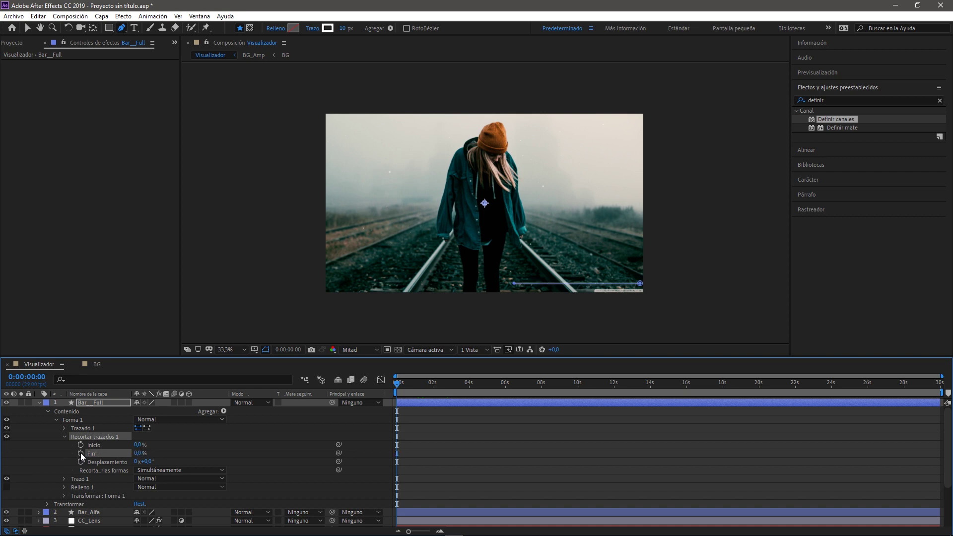
{"action": "left_click", "coordinate": [81, 454]}
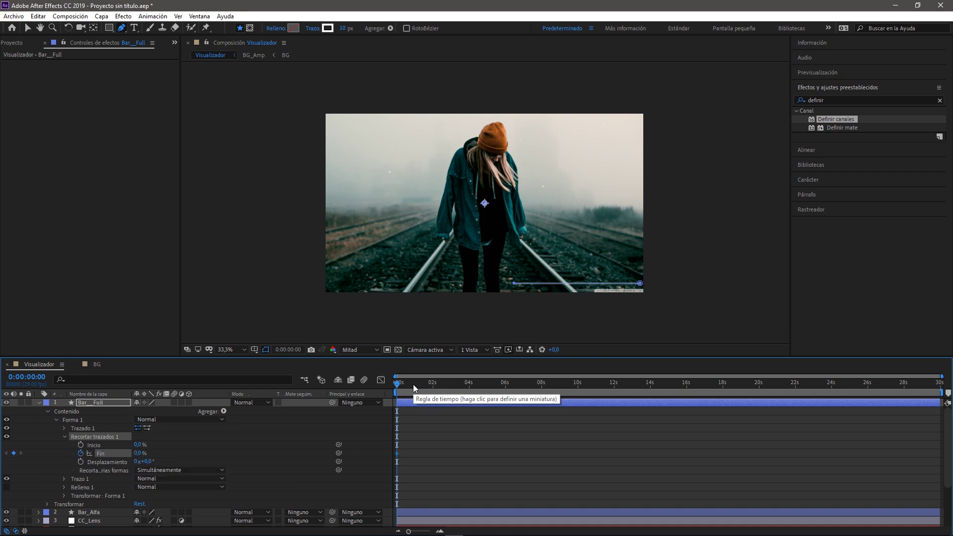
{"action": "left_click_drag", "start_coordinate": [413, 383], "coordinate": [940, 383]}
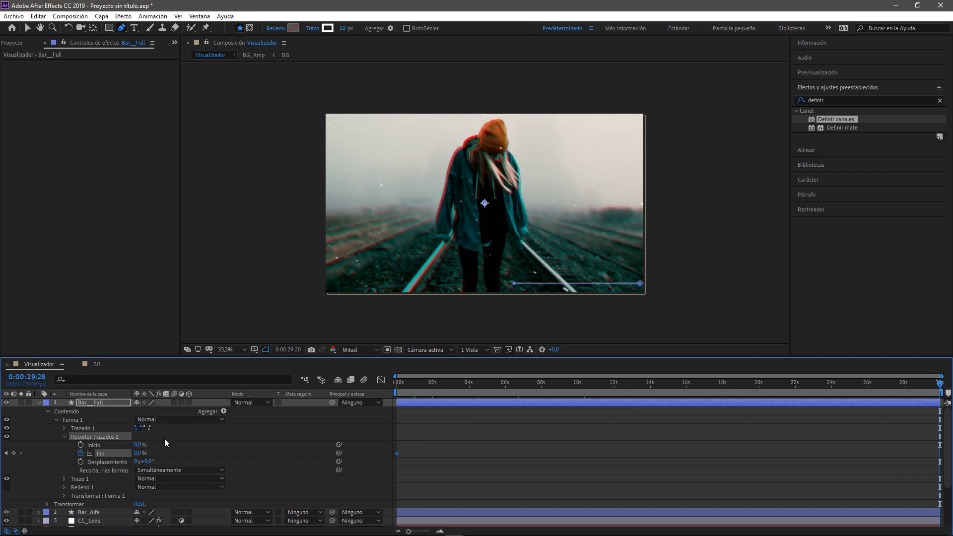
{"action": "left_click", "coordinate": [137, 453]}
{"action": "type", "text": "100"}
{"action": "key", "text": "Return"}
{"action": "left_click_drag", "start_coordinate": [898, 386], "coordinate": [708, 383]}
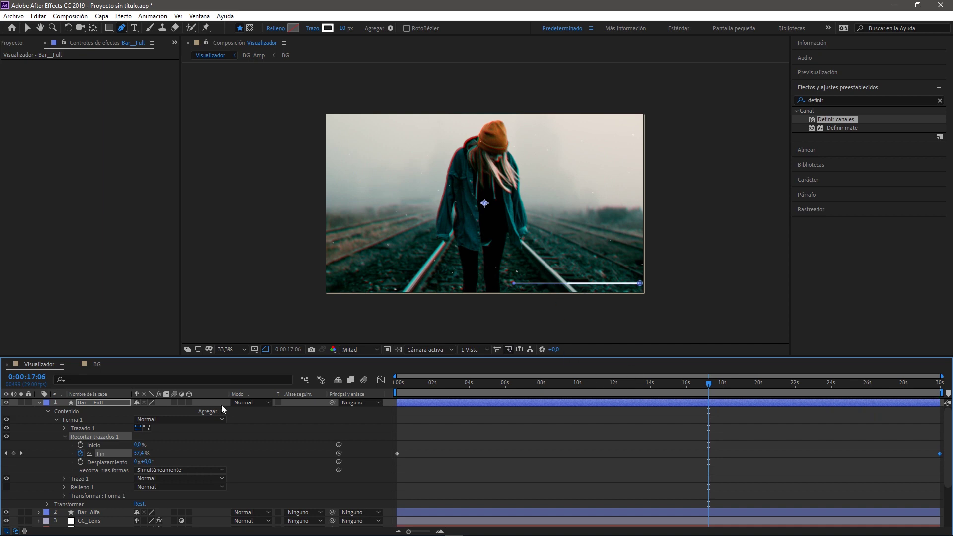
- Drag the watermark logo PNG from the project files into Visualizador
{"action": "left_click", "coordinate": [39, 402]}
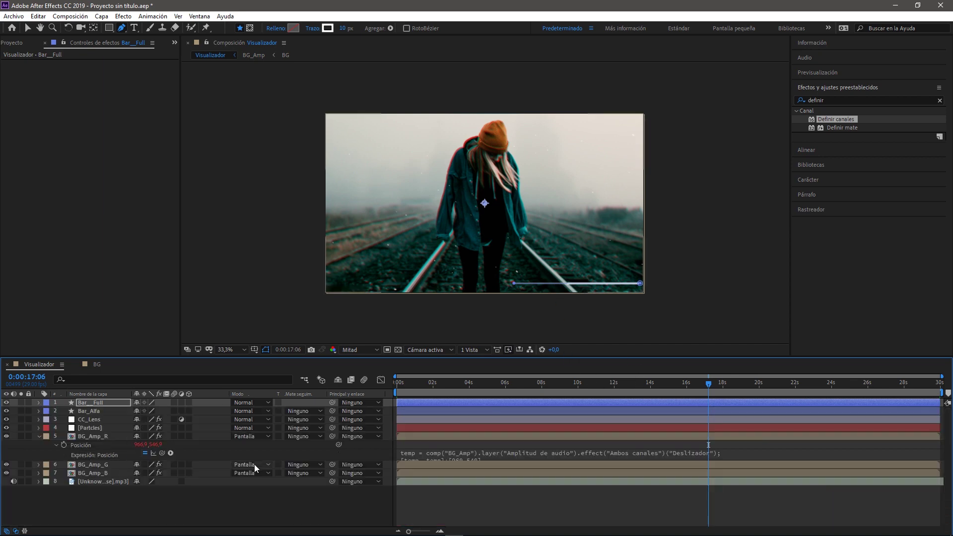
{"action": "left_click", "coordinate": [228, 498]}
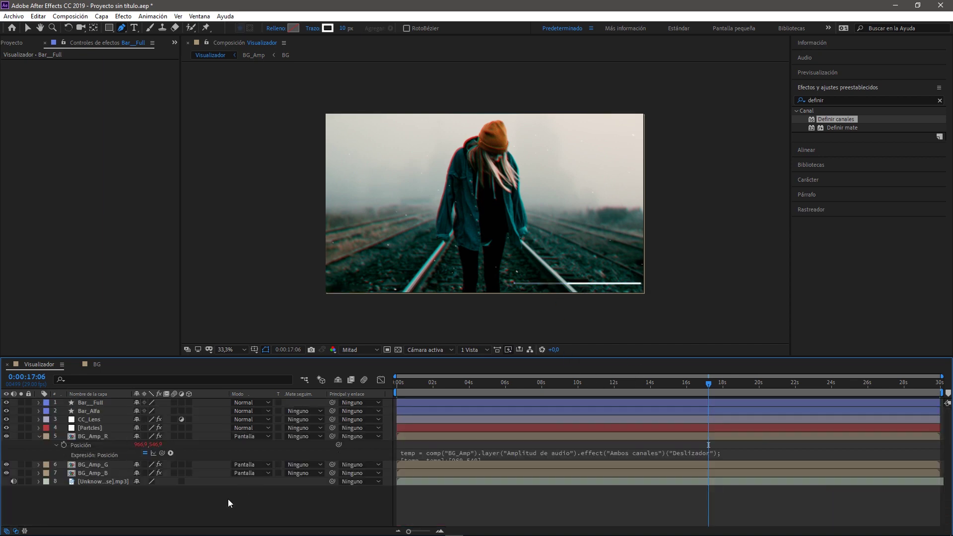
{"action": "left_click", "coordinate": [15, 44]}
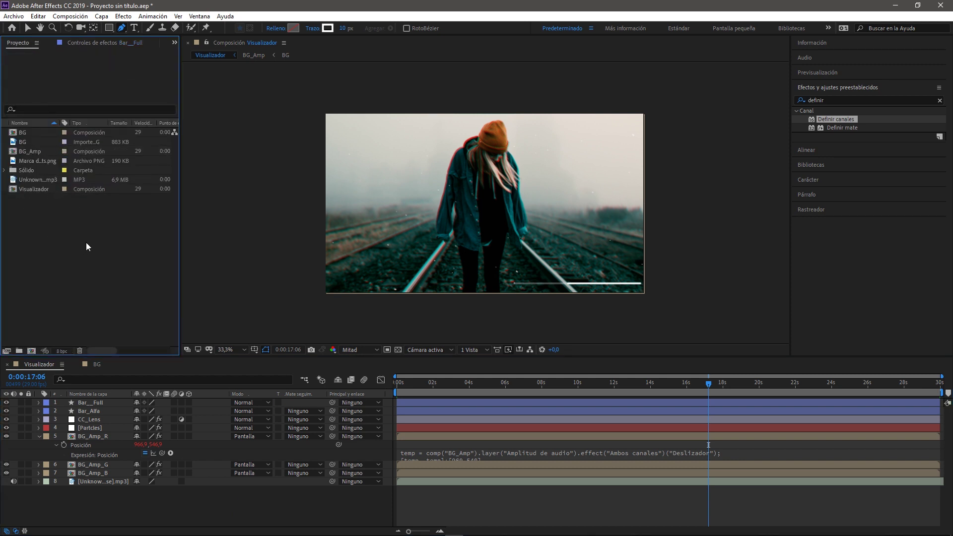
{"action": "left_click_drag", "start_coordinate": [39, 161], "coordinate": [163, 401]}
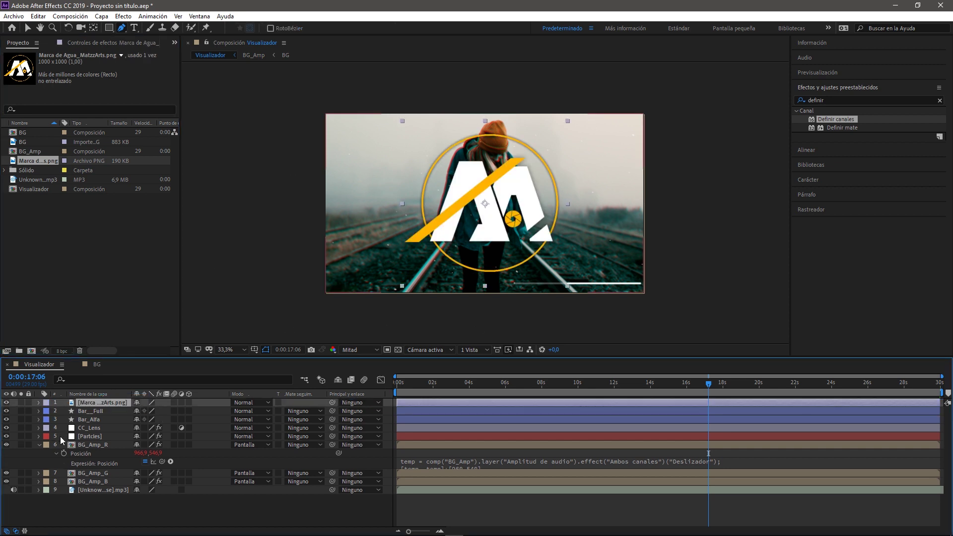
- Scale the logo to 50% and move it to the upper-left corner
{"action": "key", "text": "s"}
{"action": "left_click", "coordinate": [149, 411]}
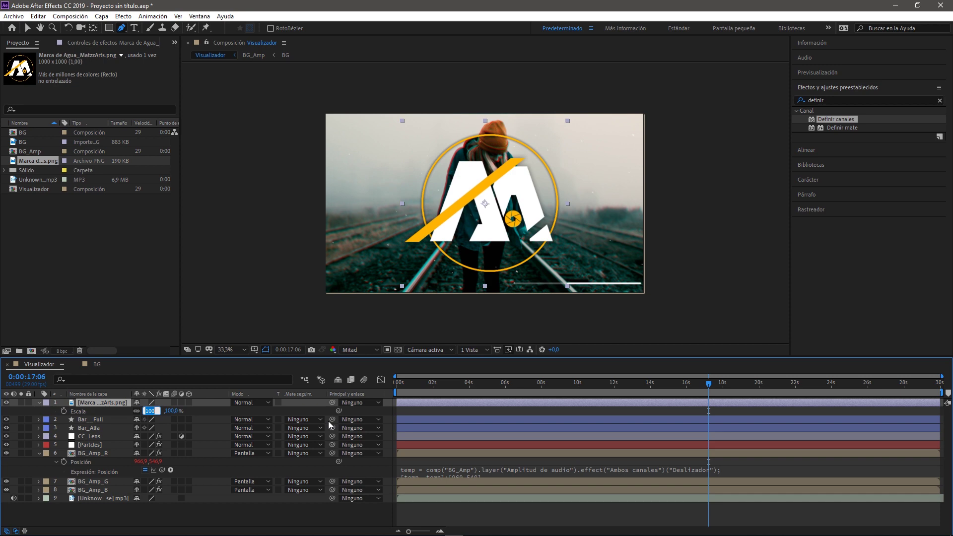
{"action": "type", "text": "50"}
{"action": "key", "text": "Return"}
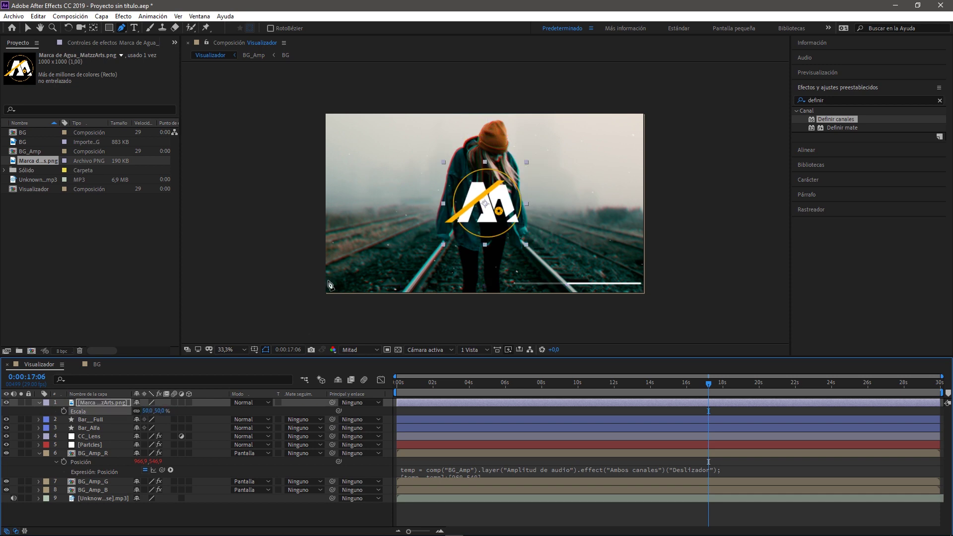
{"action": "left_click_drag", "start_coordinate": [499, 229], "coordinate": [395, 190]}
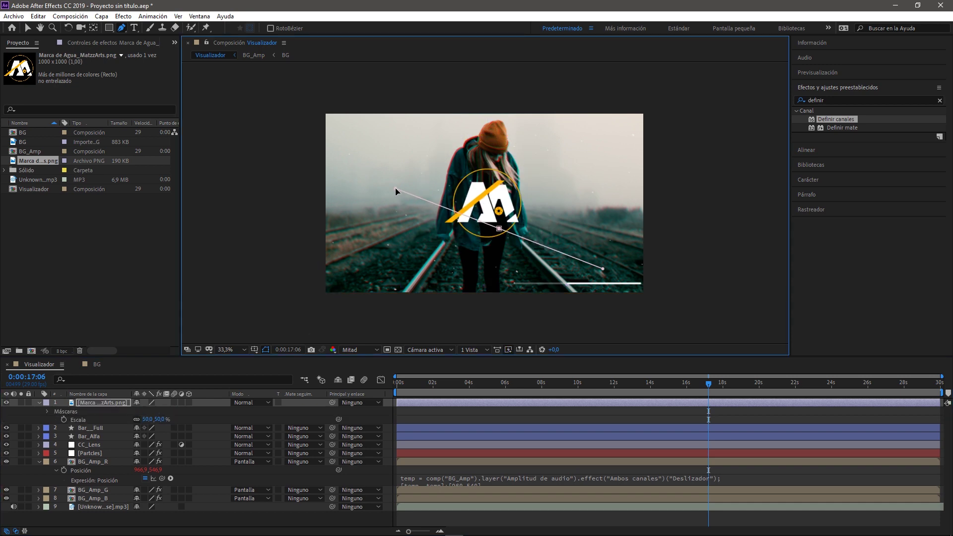
{"action": "key", "text": "ctrl+z"}
{"action": "key", "text": "v"}
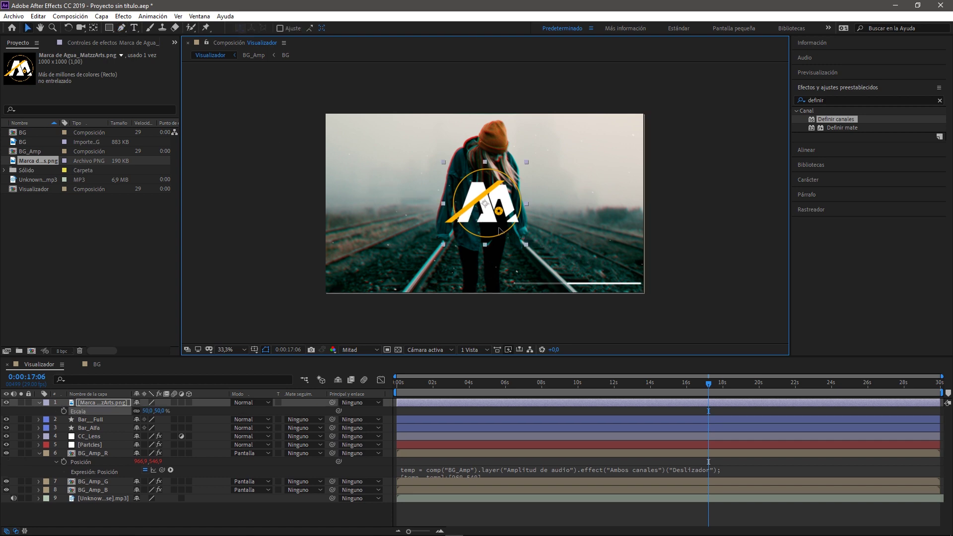
{"action": "left_click_drag", "start_coordinate": [498, 228], "coordinate": [384, 180]}
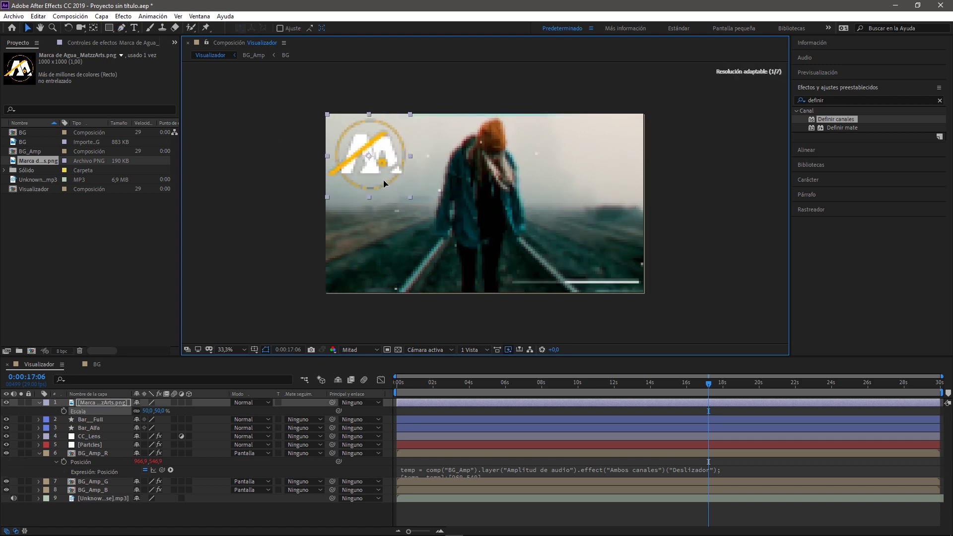
- Search effects for 'tono' and apply Tono/Saturación to the watermark logo
{"action": "left_click", "coordinate": [306, 512]}
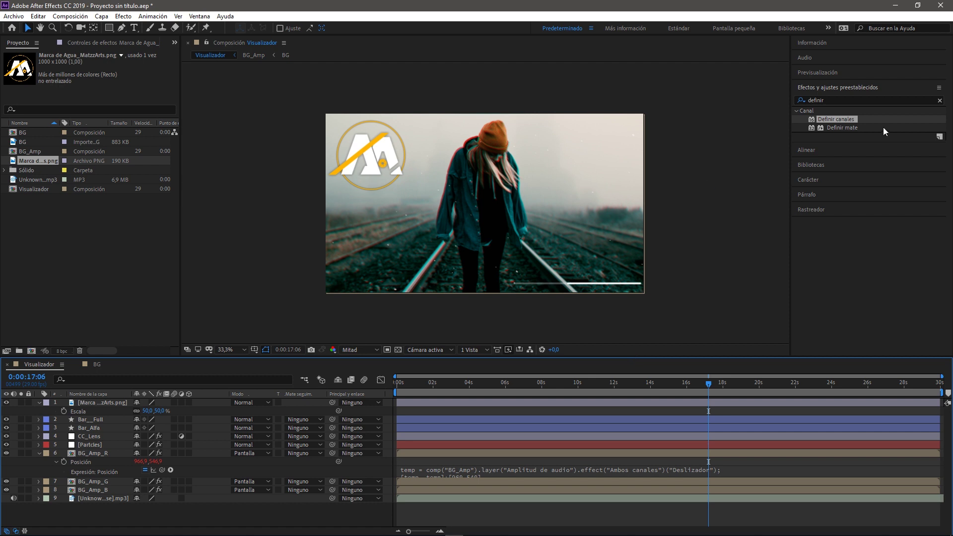
{"action": "left_click", "coordinate": [940, 100]}
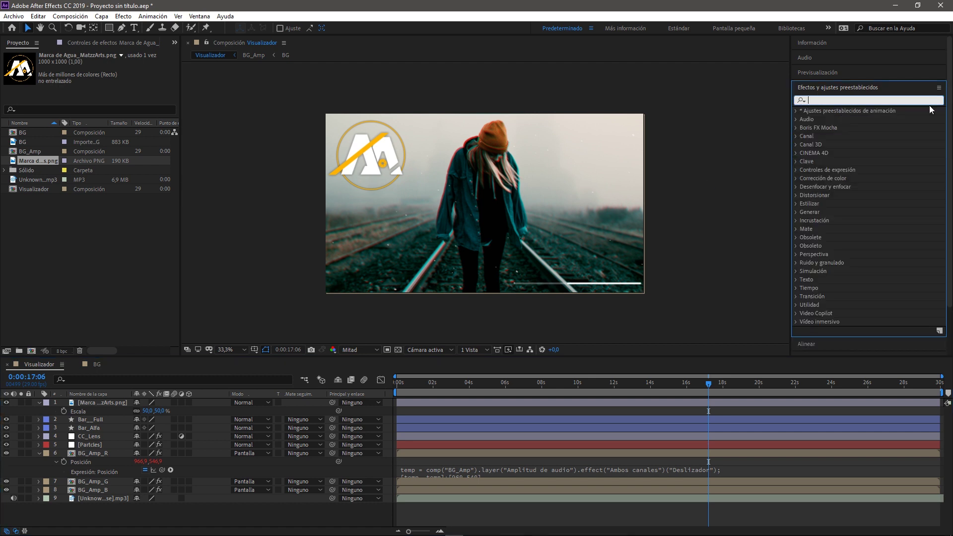
{"action": "type", "text": "tono"}
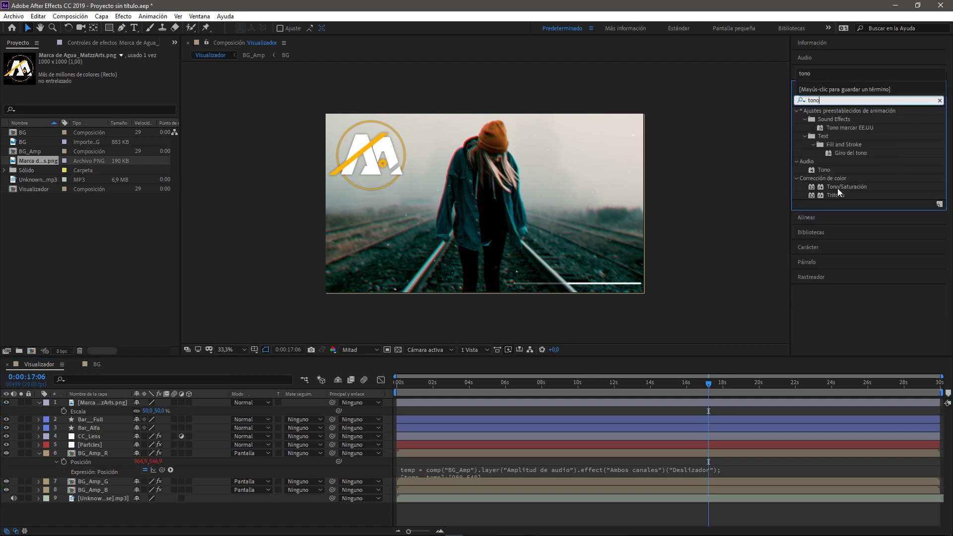
{"action": "left_click_drag", "start_coordinate": [838, 188], "coordinate": [111, 403]}
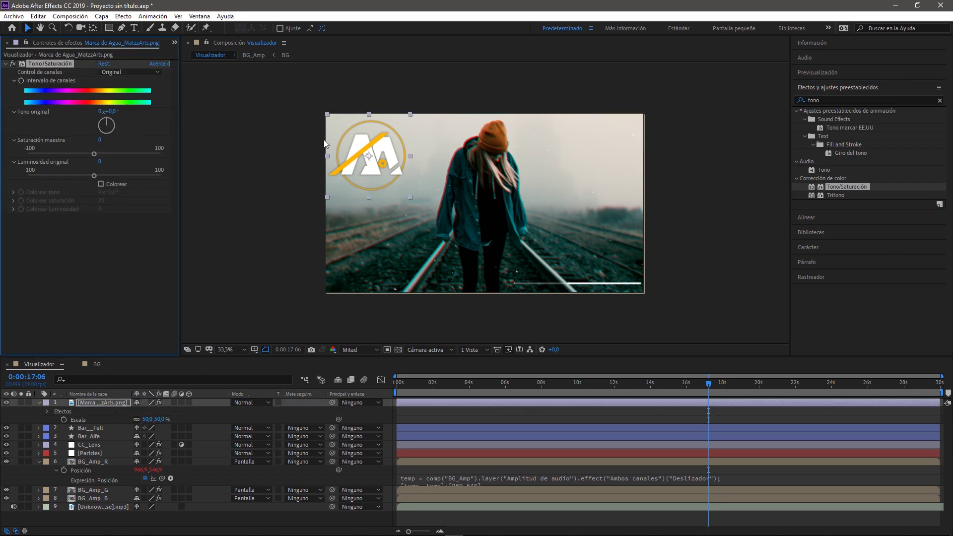
- Set the logo's hue to 353° and master saturation to 21, comparing with the effect off
{"action": "left_click_drag", "start_coordinate": [107, 119], "coordinate": [112, 121]}
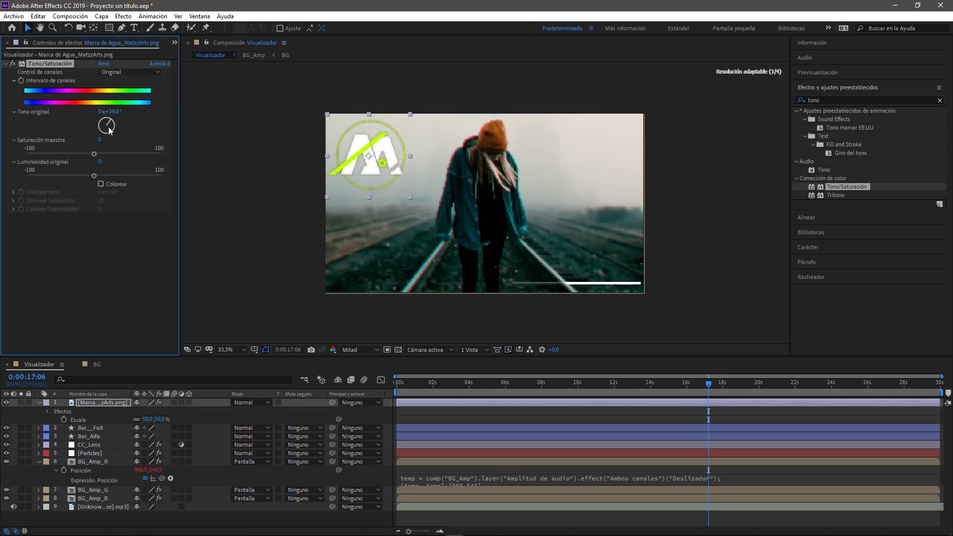
{"action": "left_click_drag", "start_coordinate": [92, 154], "coordinate": [107, 154]}
{"action": "left_click_drag", "start_coordinate": [106, 121], "coordinate": [104, 105]}
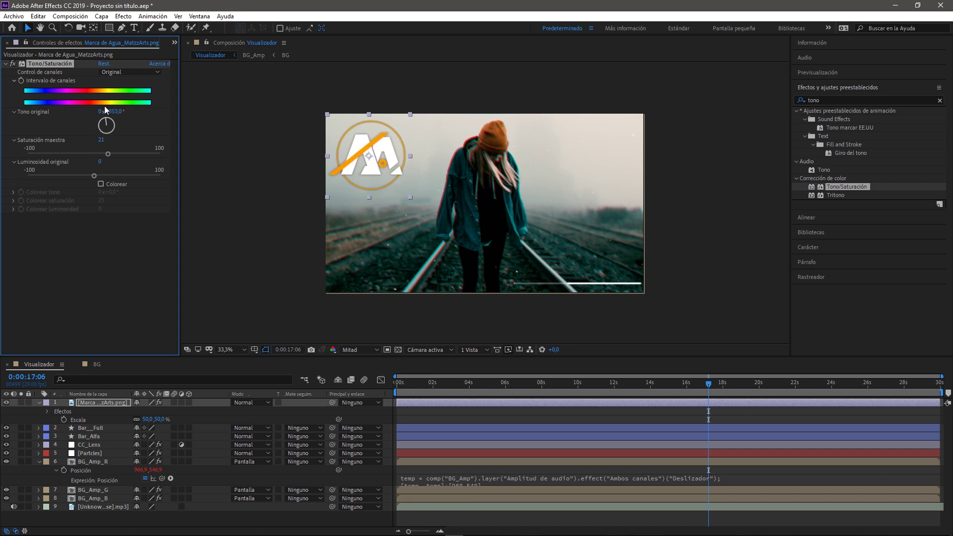
{"action": "left_click", "coordinate": [135, 258]}
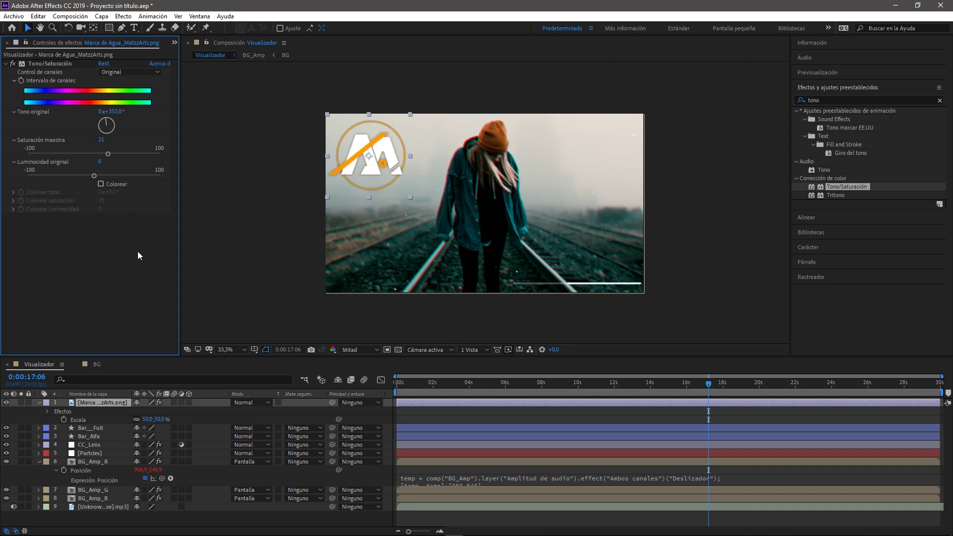
{"action": "left_click", "coordinate": [13, 64]}
{"action": "left_click", "coordinate": [13, 64]}
{"action": "left_click", "coordinate": [226, 518]}
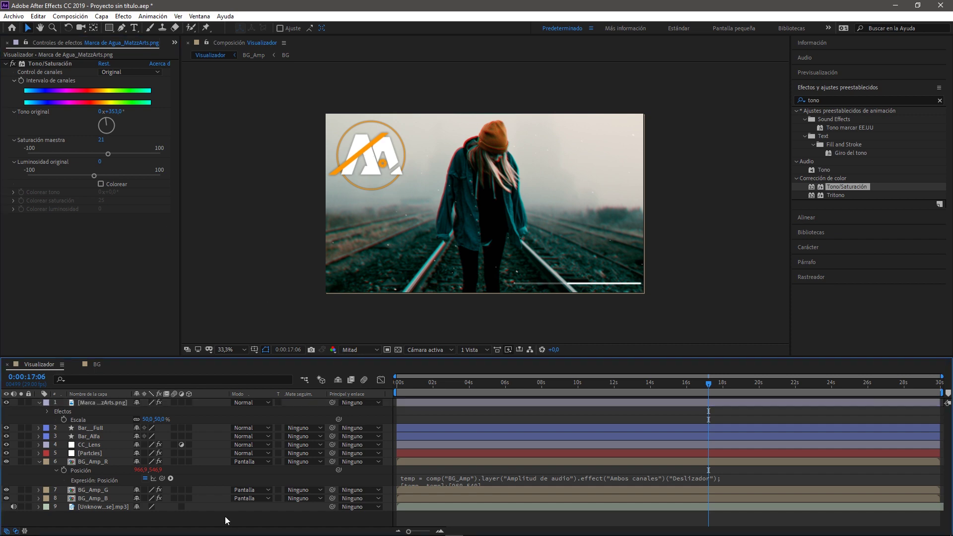
- Search for 'desenfoq' and apply Desenfoque direccional to the watermark logo
{"action": "left_click", "coordinate": [940, 100]}
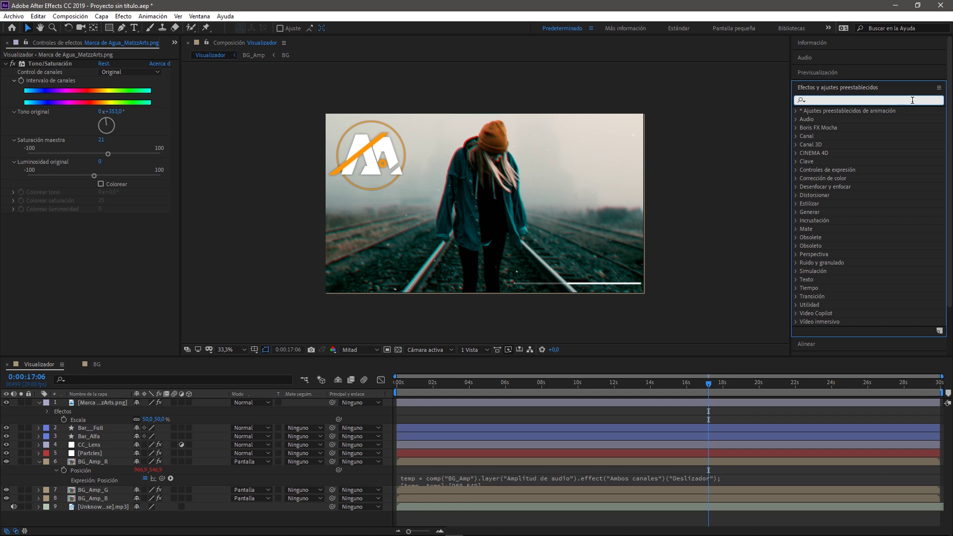
{"action": "type", "text": "desenfo"}
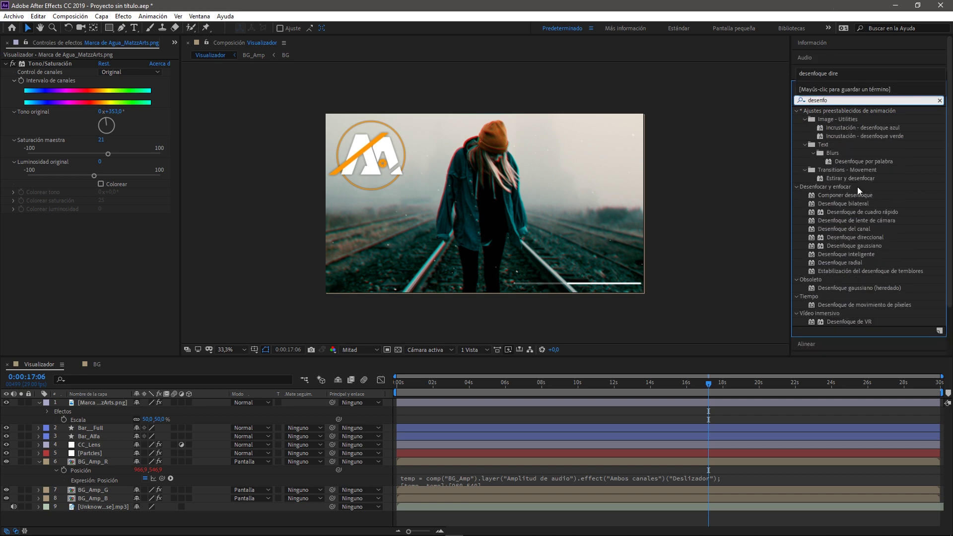
{"action": "type", "text": "q"}
{"action": "left_click", "coordinate": [824, 74]}
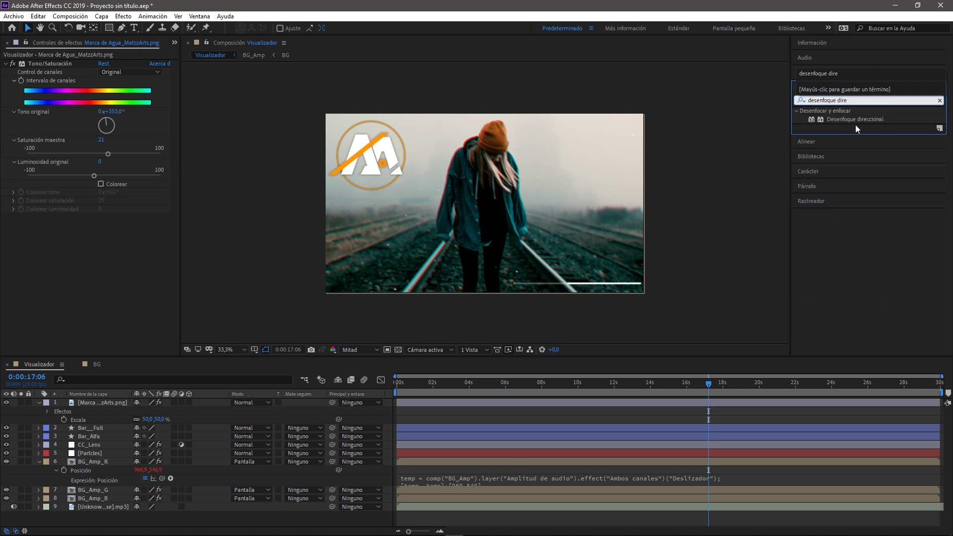
{"action": "mouse_move", "coordinate": [856, 120]}
{"action": "left_mouse_down"}
{"action": "mouse_move", "coordinate": [324, 298]}
{"action": "mouse_move", "coordinate": [123, 404]}
{"action": "left_mouse_up"}
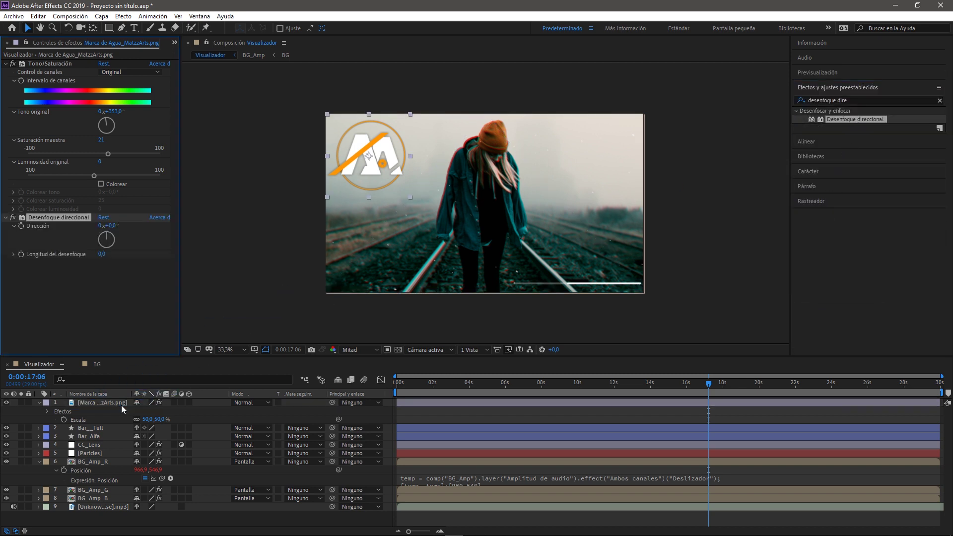
- Open BG_Amp's timeline docked under the viewer, close the BG timeline, and reselect the logo
{"action": "double_click", "coordinate": [100, 463]}
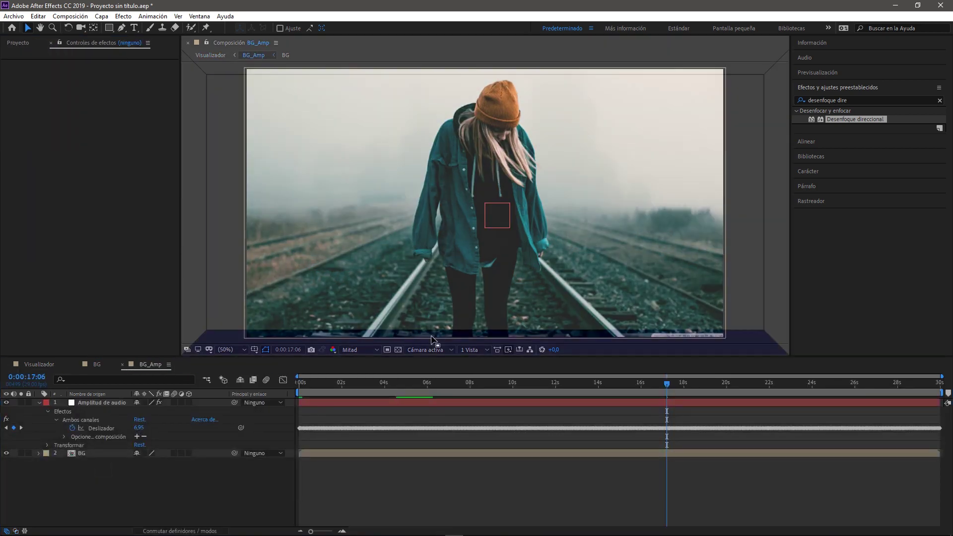
{"action": "left_click_drag", "start_coordinate": [431, 341], "coordinate": [432, 342]}
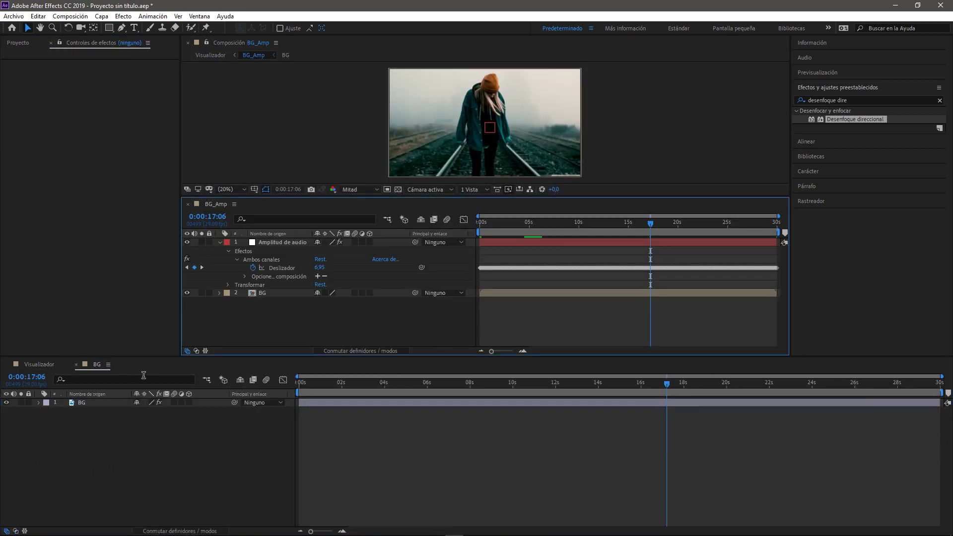
{"action": "left_click", "coordinate": [76, 364]}
{"action": "left_click", "coordinate": [95, 403]}
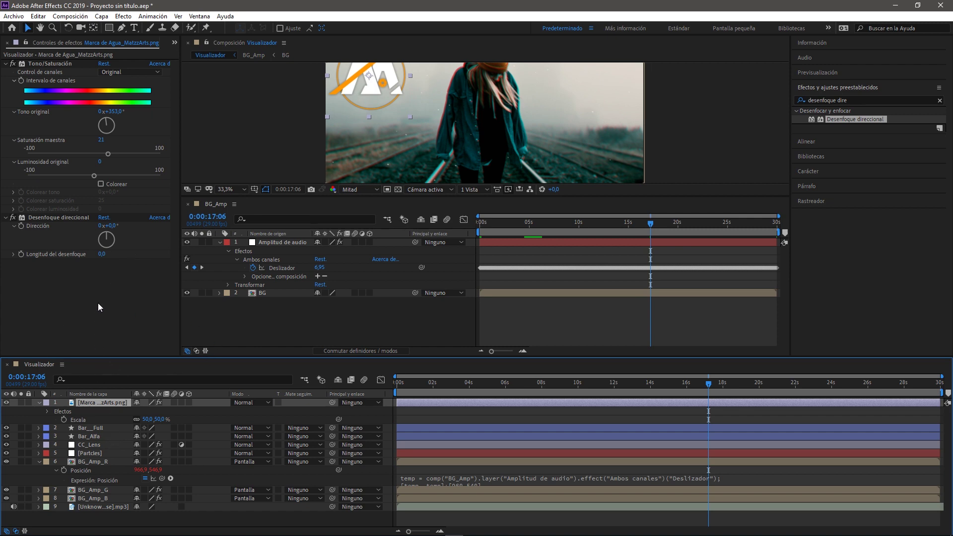
- Drive the logo's blur length with an expression linked to BG_Amp's Deslizador times 2
{"action": "left_click", "coordinate": [20, 255], "text": "alt"}
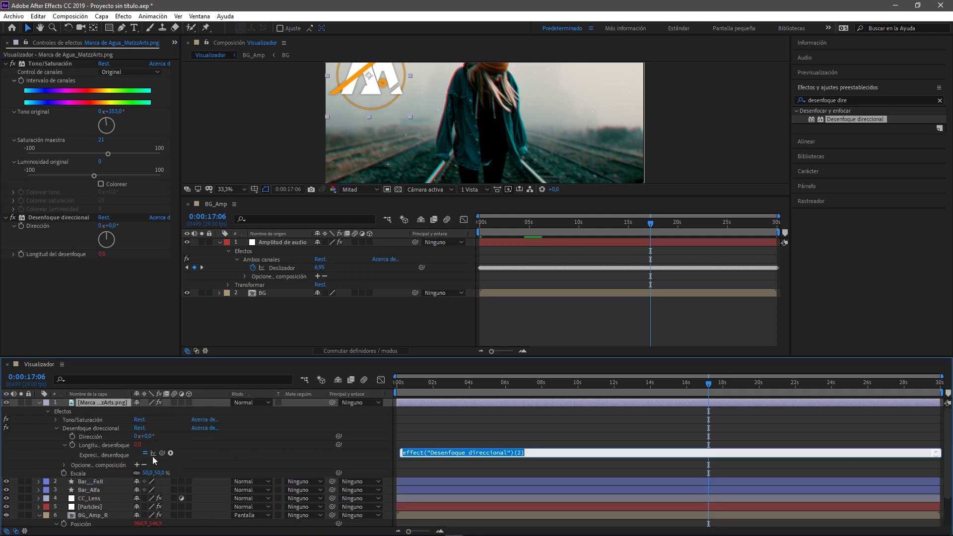
{"action": "mouse_move", "coordinate": [161, 454]}
{"action": "left_mouse_down"}
{"action": "mouse_move", "coordinate": [181, 470]}
{"action": "mouse_move", "coordinate": [306, 272]}
{"action": "left_mouse_up"}
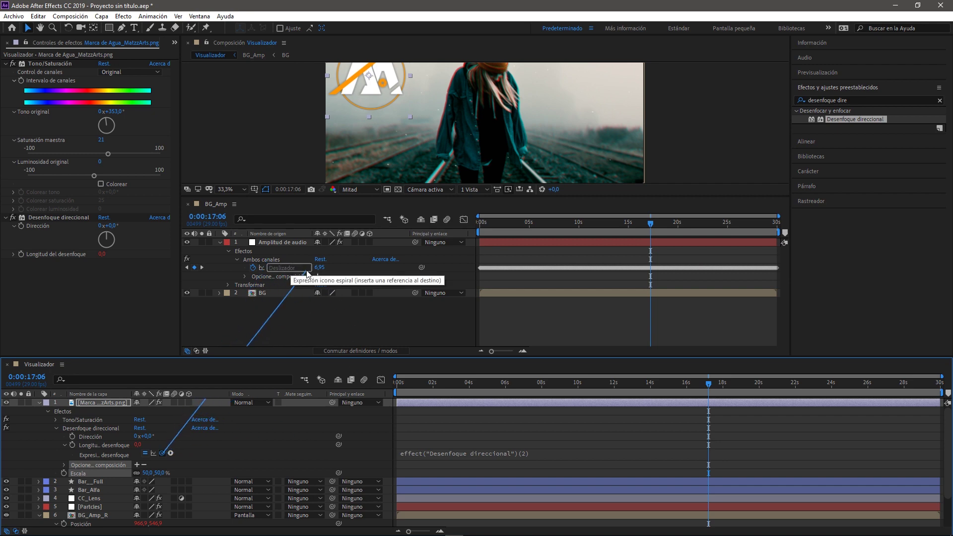
{"action": "left_click_drag", "start_coordinate": [307, 272], "coordinate": [307, 272]}
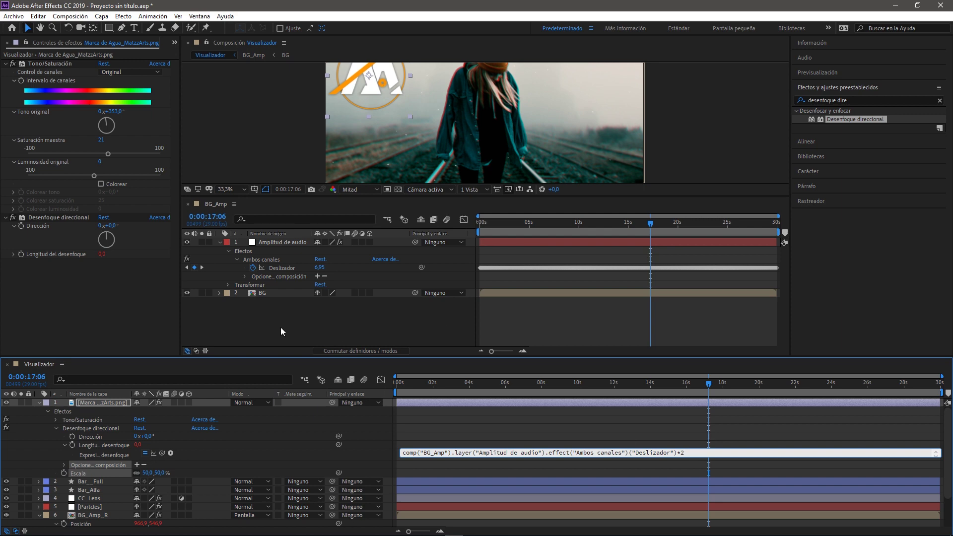
{"action": "left_click", "coordinate": [149, 290]}
- Set the directional blur direction to 35°
{"action": "left_click", "coordinate": [110, 225]}
{"action": "type", "text": "3"}
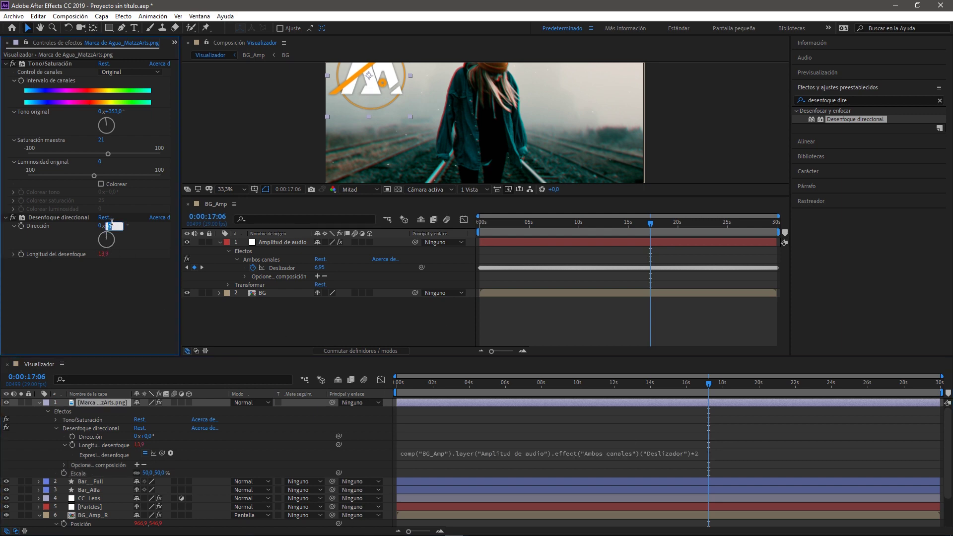
{"action": "type", "text": "5"}
{"action": "key", "text": "Return"}
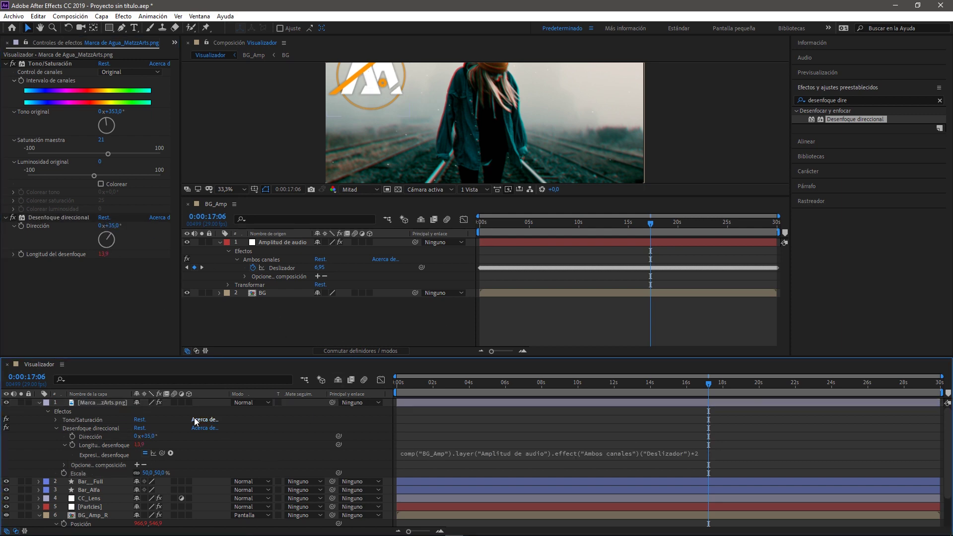